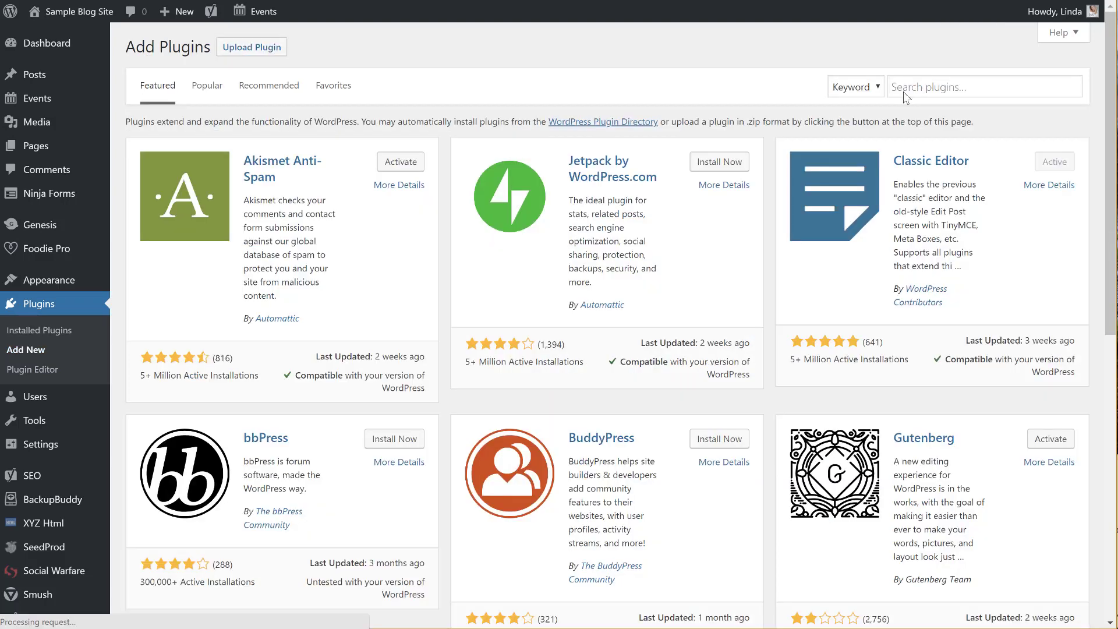
# Search the plugin directory for 'jquery pin it', then install and activate jQuery Pin It Button for Images
pyautogui.click(905, 93)
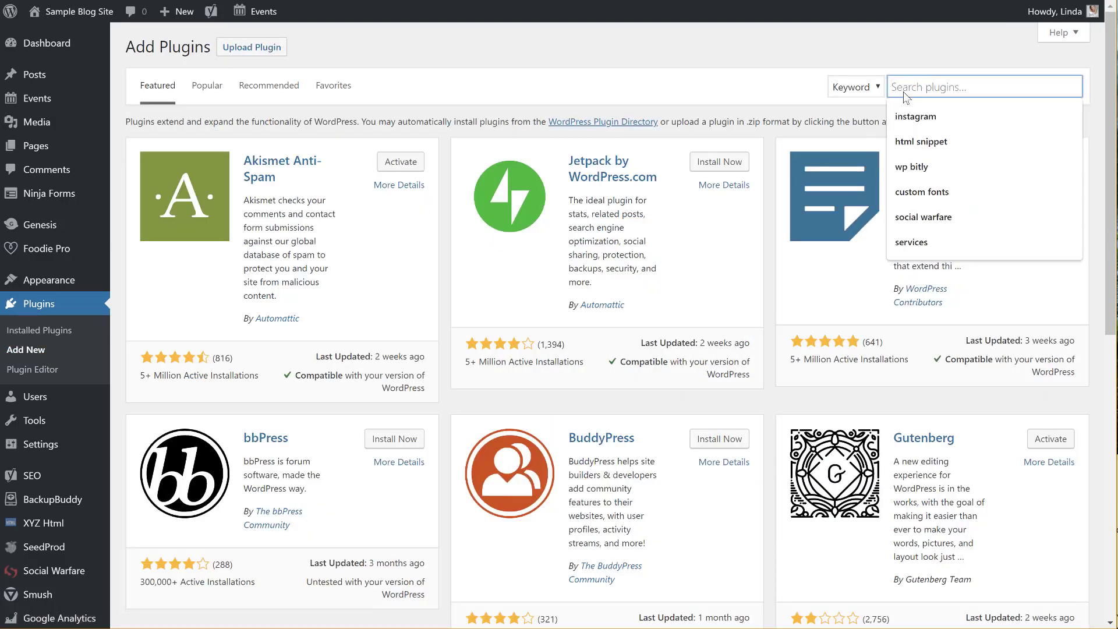
pyautogui.write('j')
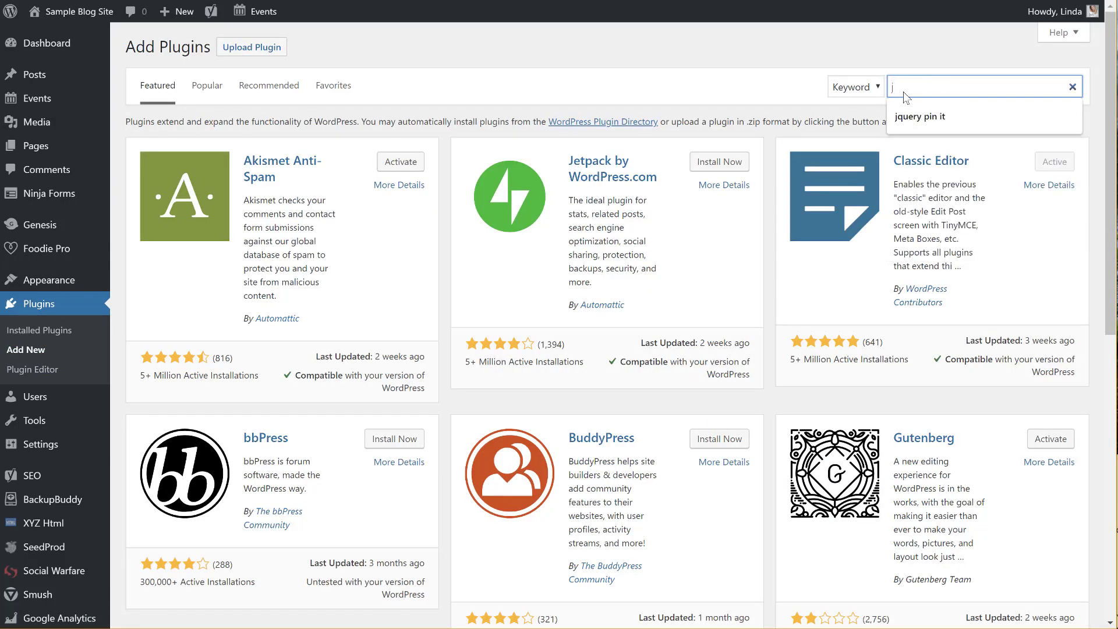
pyautogui.write('q')
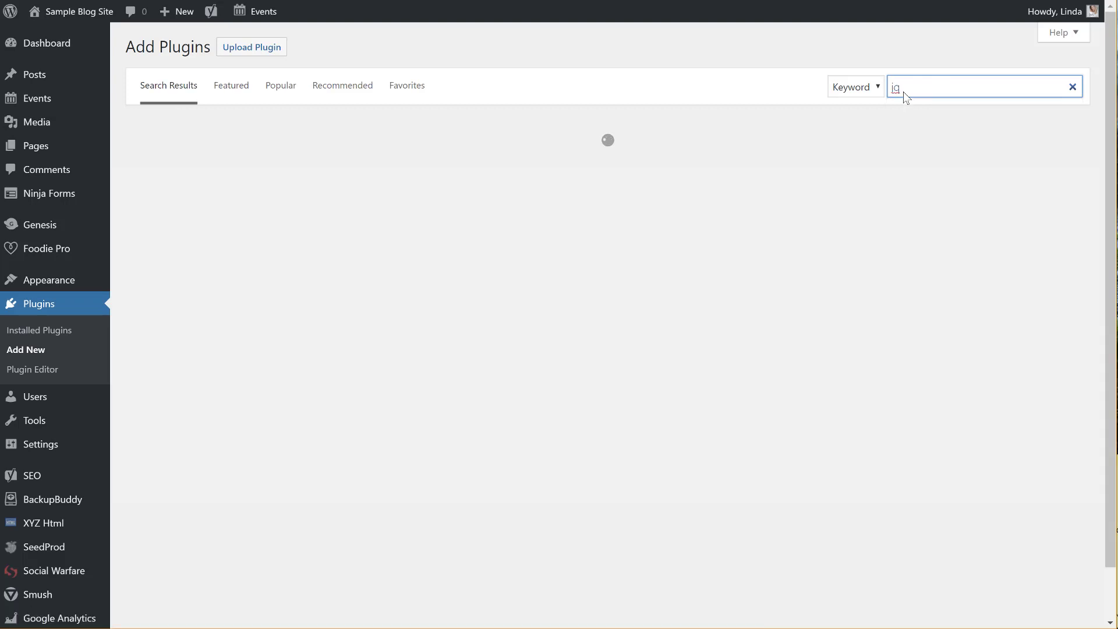
pyautogui.write('uery pin it')
pyautogui.click(925, 116)
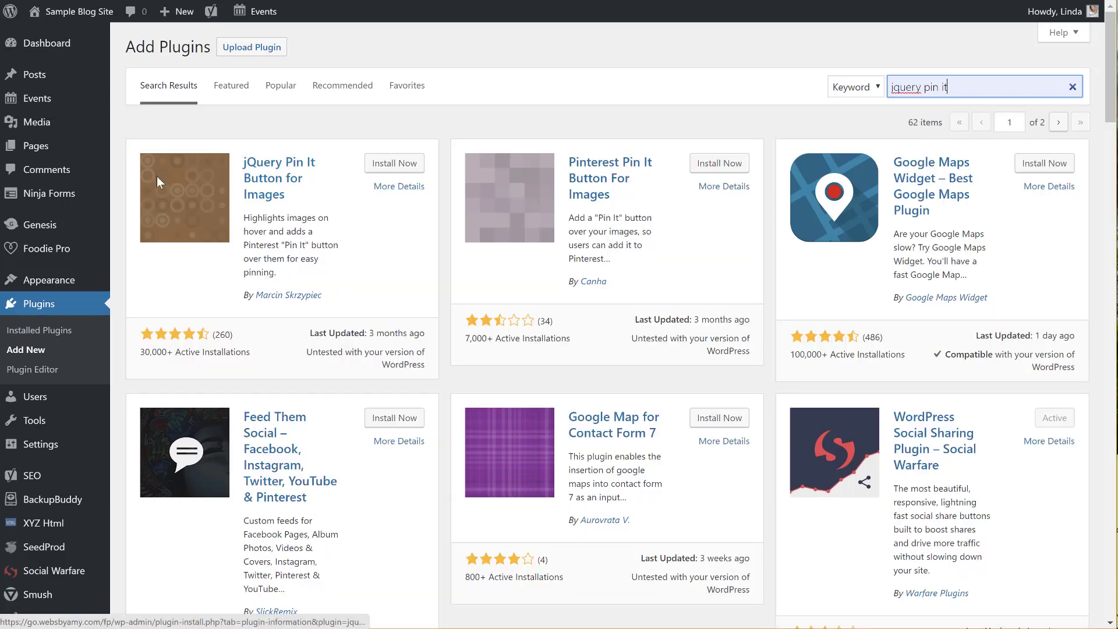
pyautogui.click(406, 168)
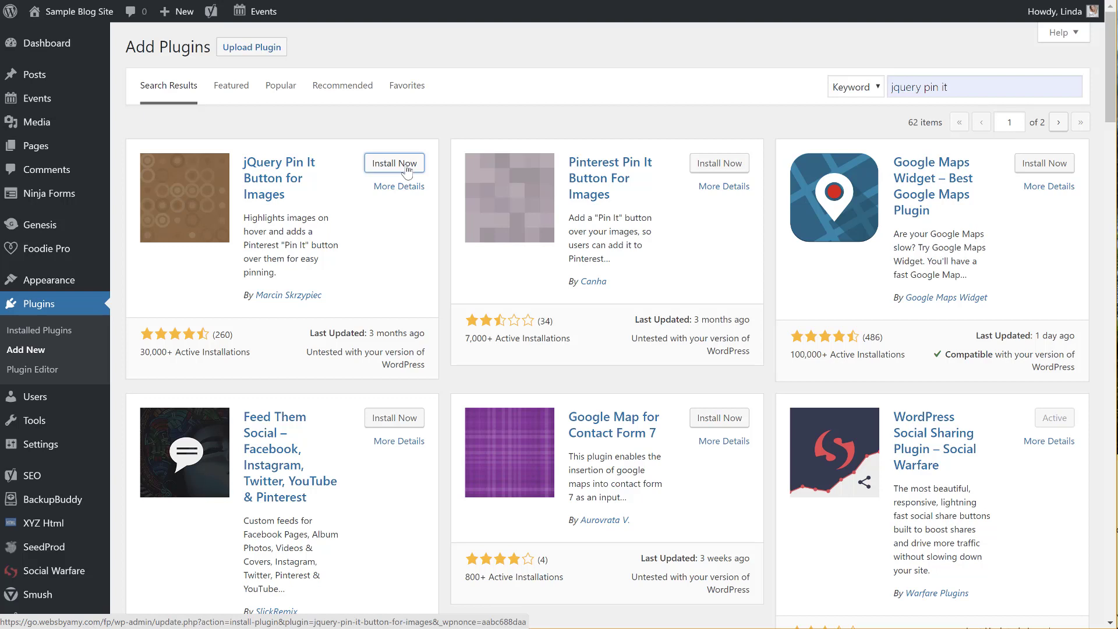
pyautogui.click(406, 169)
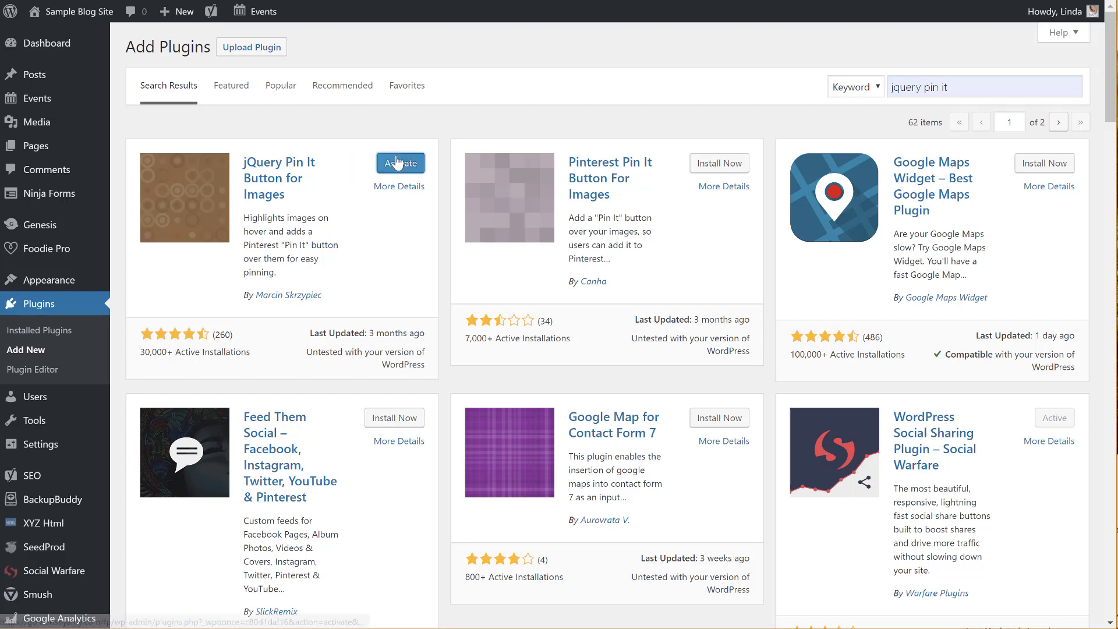
pyautogui.click(397, 163)
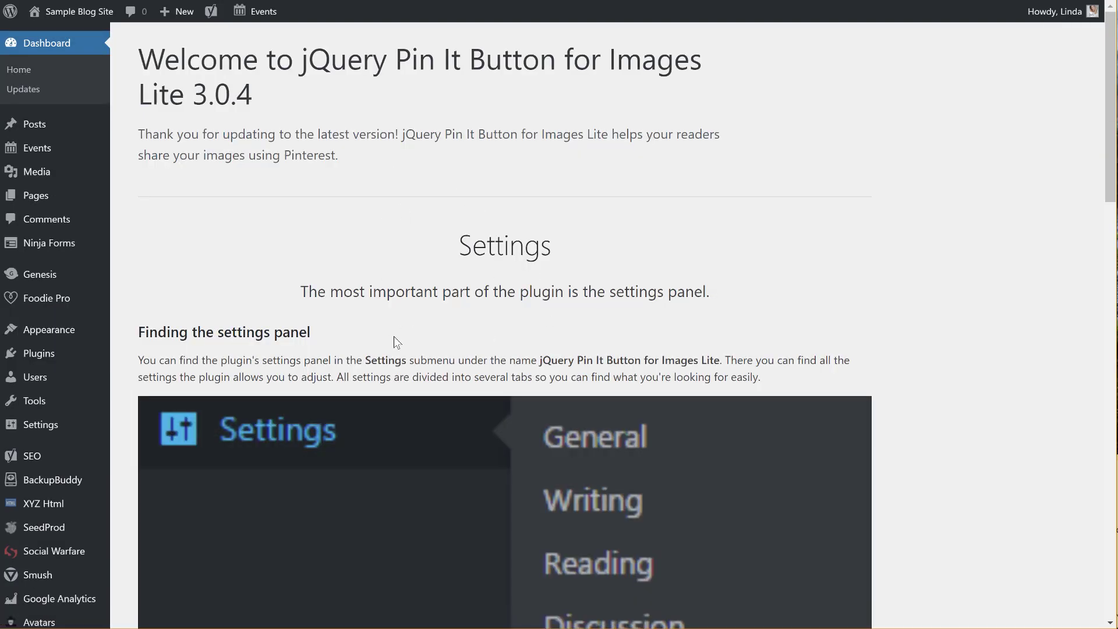
# Open the jQuery Pin It Button for Images settings from the Settings menu
pyautogui.scroll(-2, 394, 337)
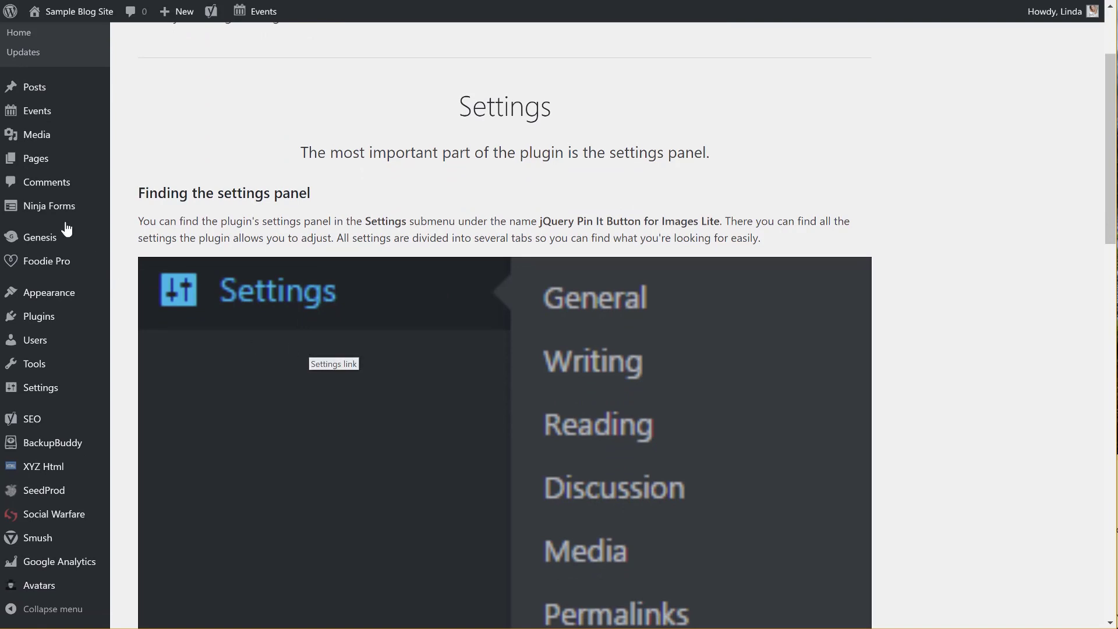
pyautogui.moveTo(62, 453)
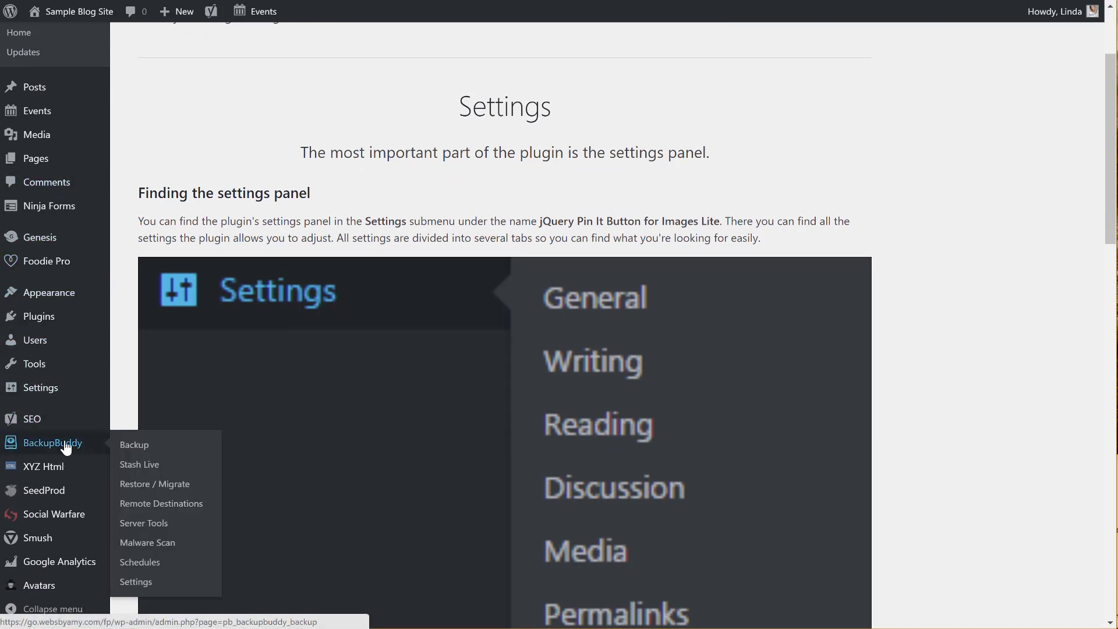
pyautogui.moveTo(30, 391)
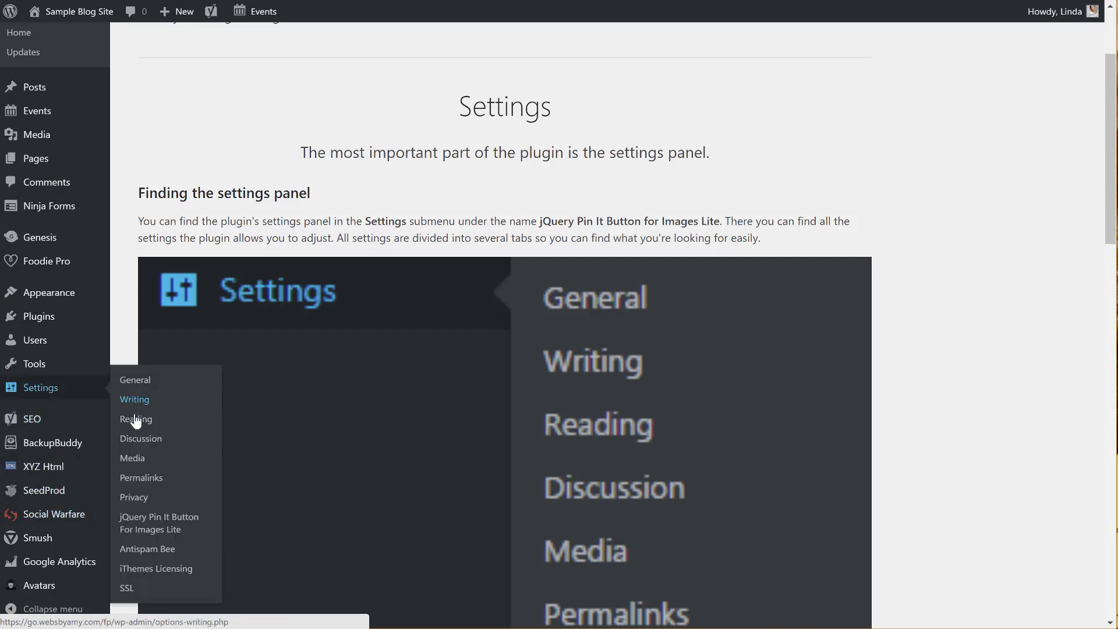
pyautogui.click(198, 523)
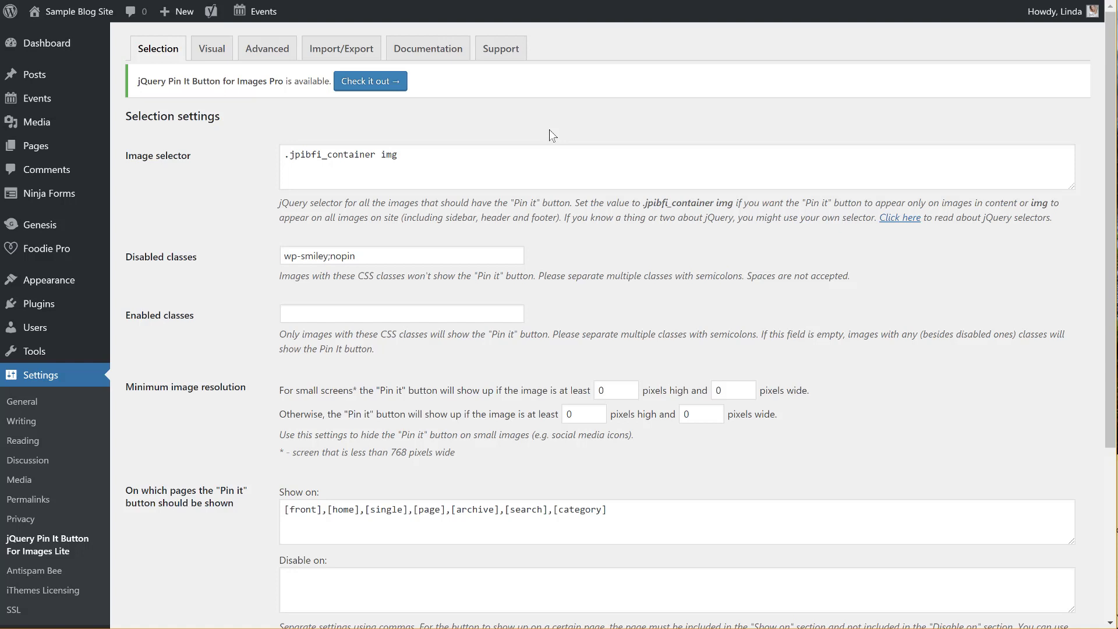
# Enter 'pinit' as the Enabled classes value, leaving Disabled classes unchanged
pyautogui.click(361, 257)
pyautogui.tripleClick(278, 252)
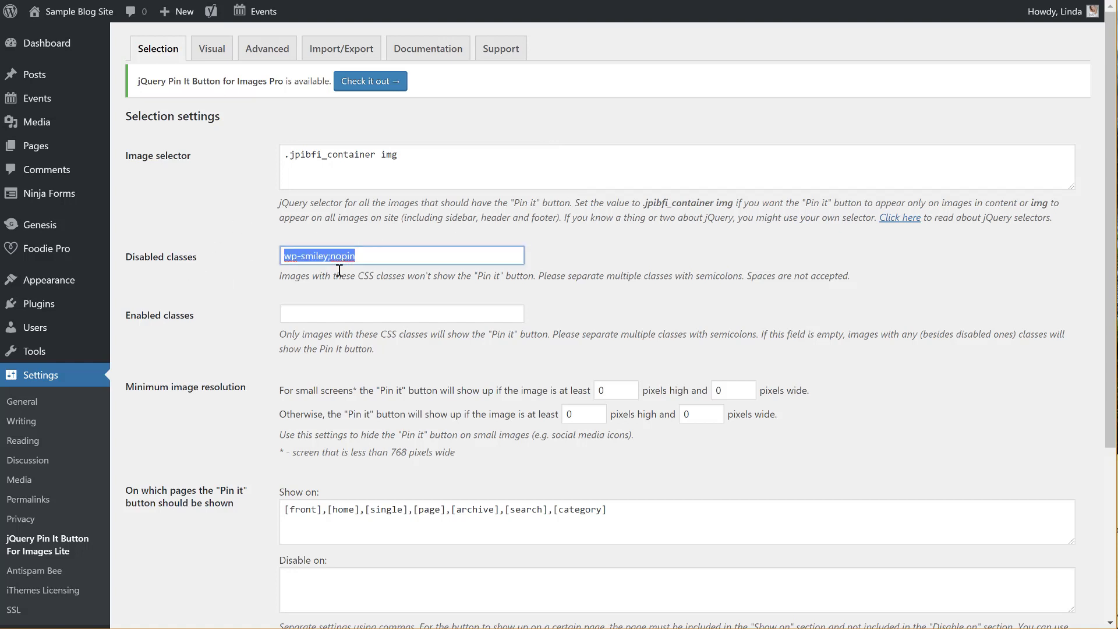
pyautogui.click(365, 255)
pyautogui.click(300, 315)
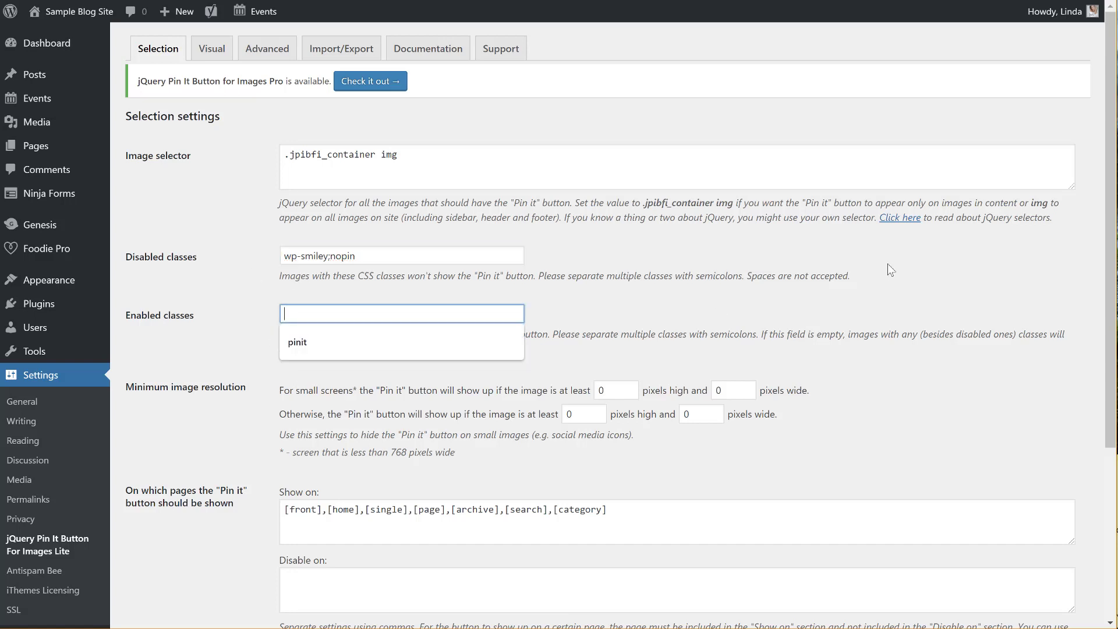
pyautogui.click(291, 343)
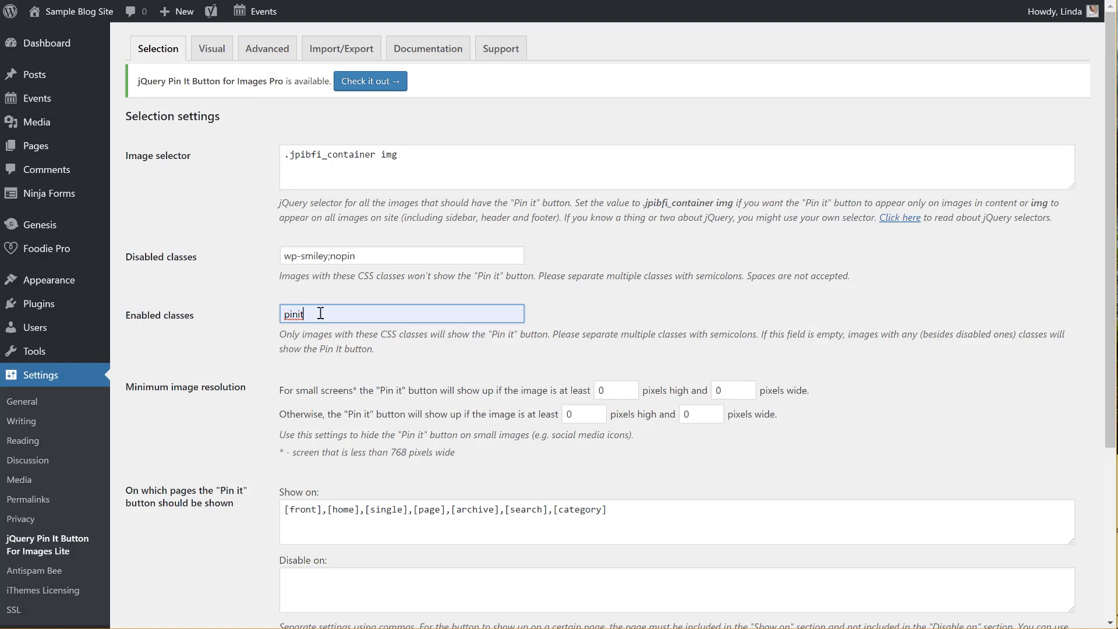
pyautogui.doubleClick(295, 315)
pyautogui.click(348, 304)
pyautogui.scroll(-5, 247, 190)
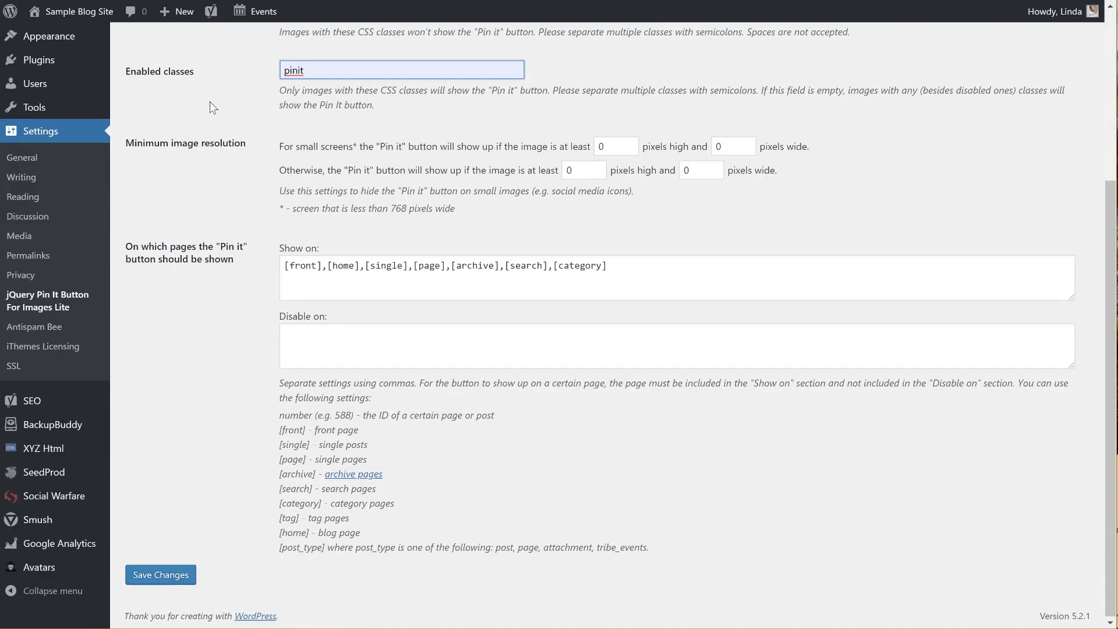
pyautogui.scroll(5, 354, 309)
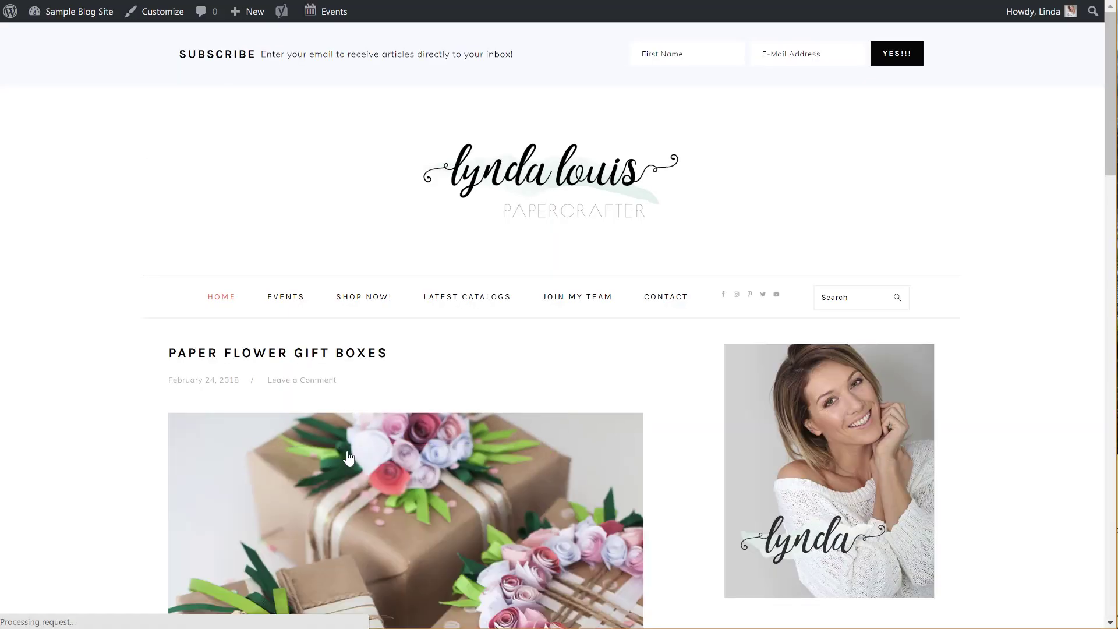
pyautogui.scroll(-5, 150, 454)
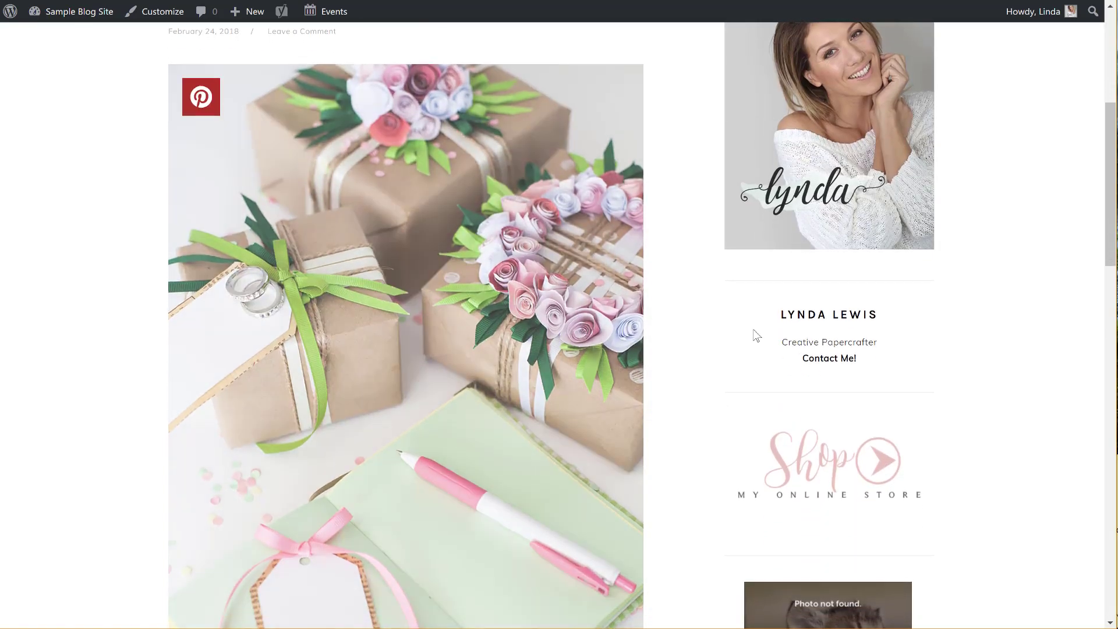
pyautogui.scroll(-10, 700, 336)
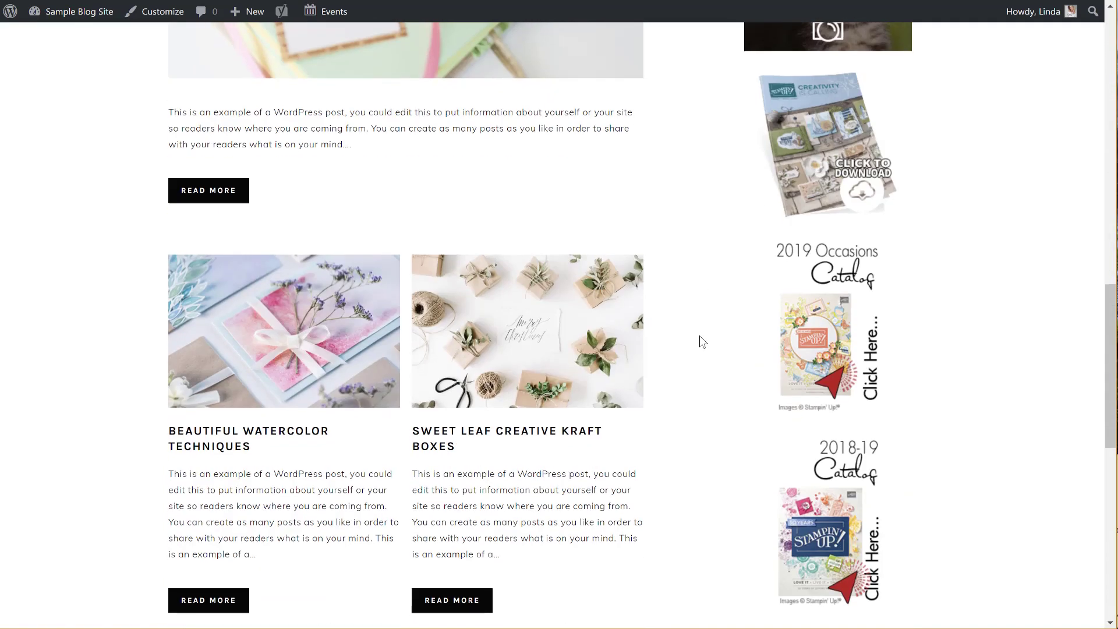
pyautogui.scroll(10, 700, 336)
pyautogui.scroll(3, 700, 337)
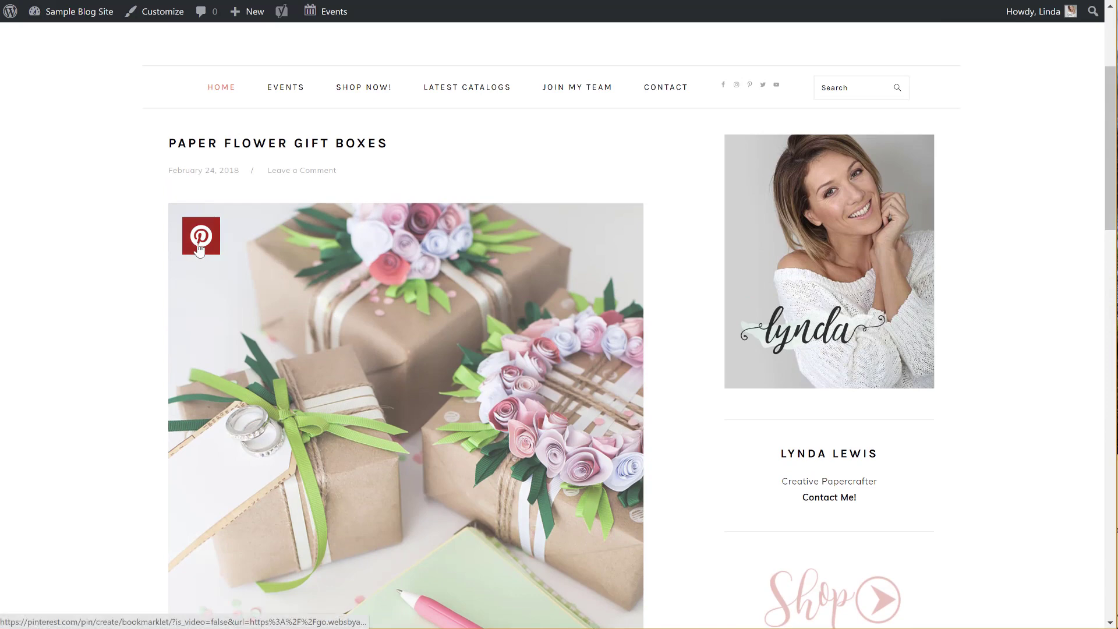
pyautogui.scroll(-8, 201, 250)
pyautogui.scroll(-6, 199, 250)
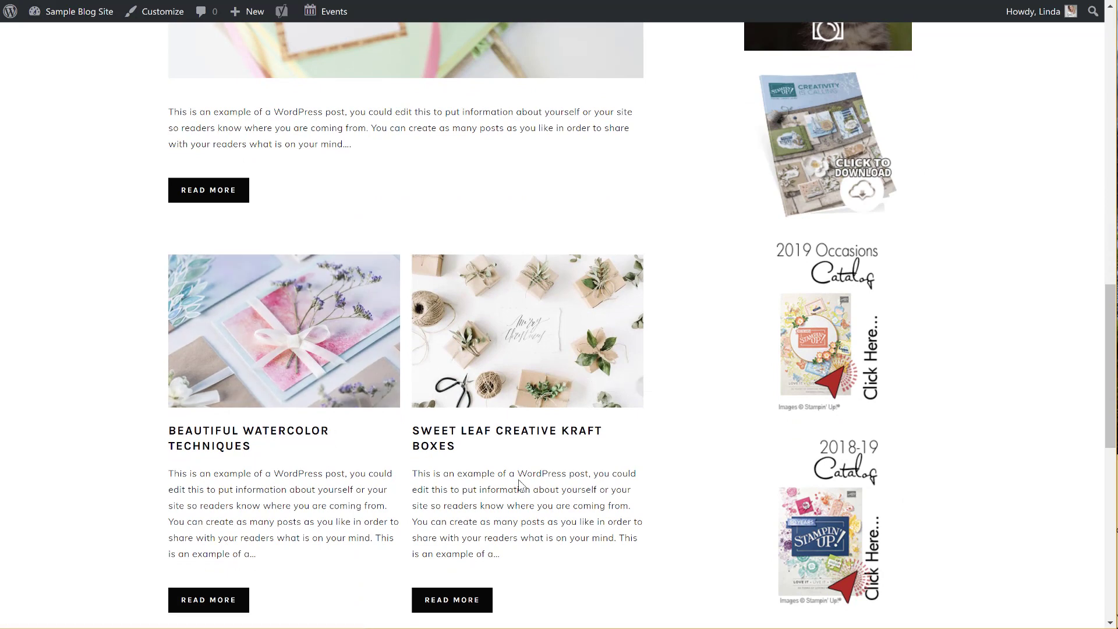
pyautogui.scroll(7, 339, 131)
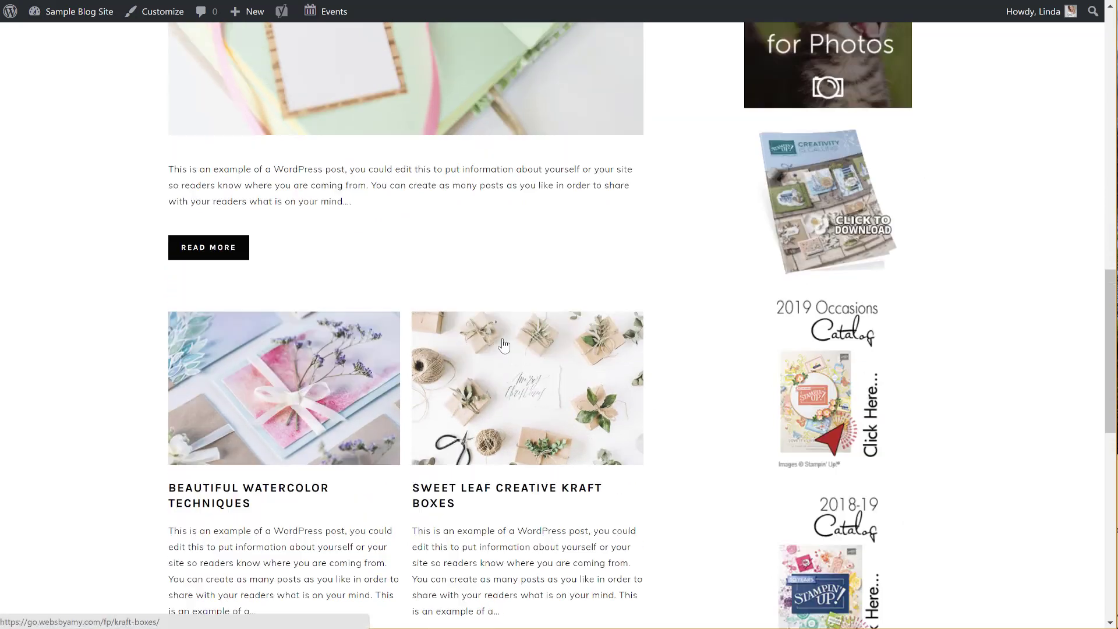
pyautogui.scroll(5, 339, 131)
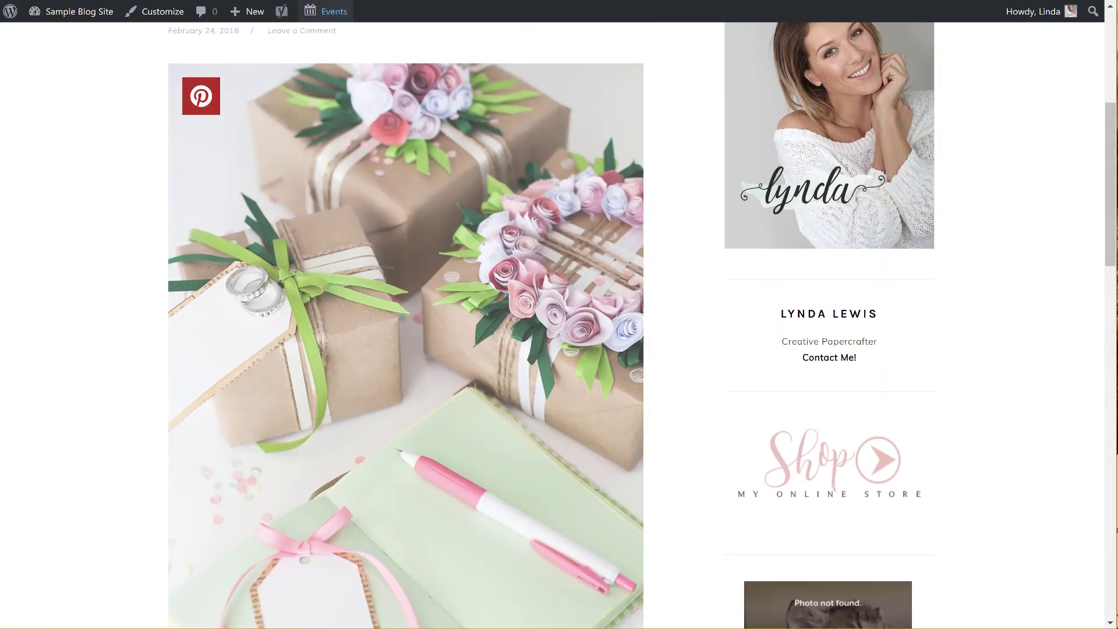
pyautogui.scroll(-12, 343, 232)
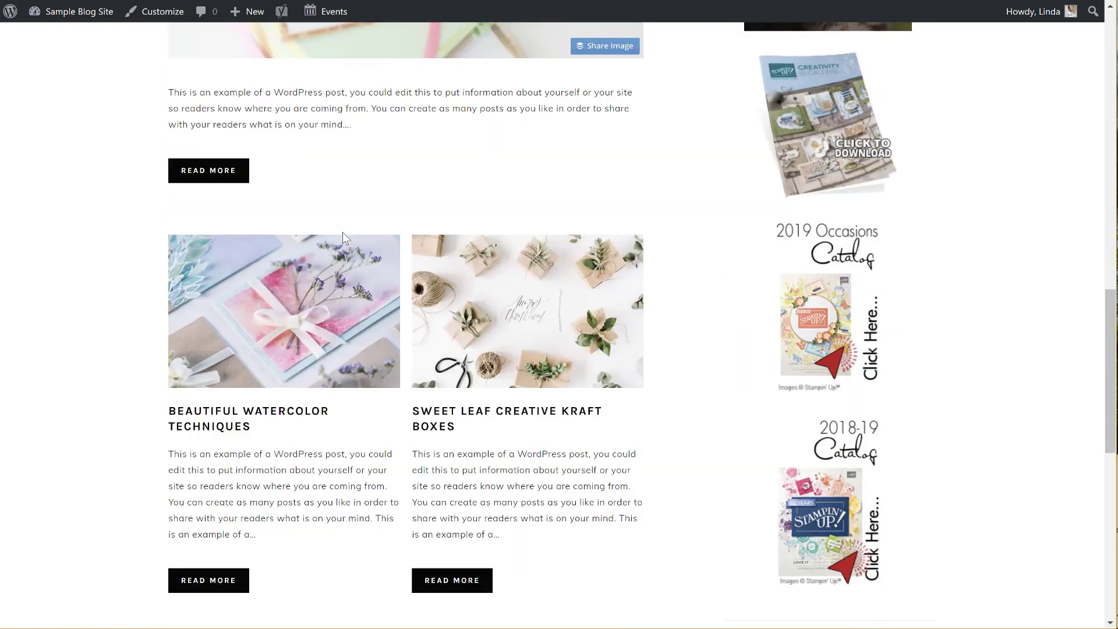
pyautogui.scroll(-6, 332, 493)
pyautogui.scroll(20, 332, 493)
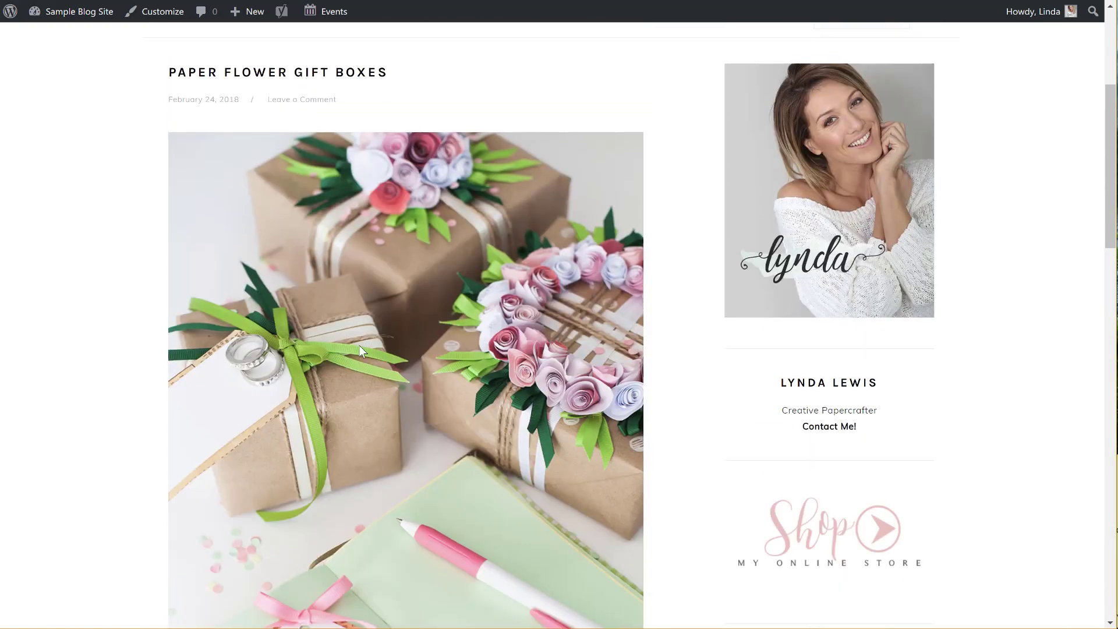
pyautogui.moveTo(393, 166)
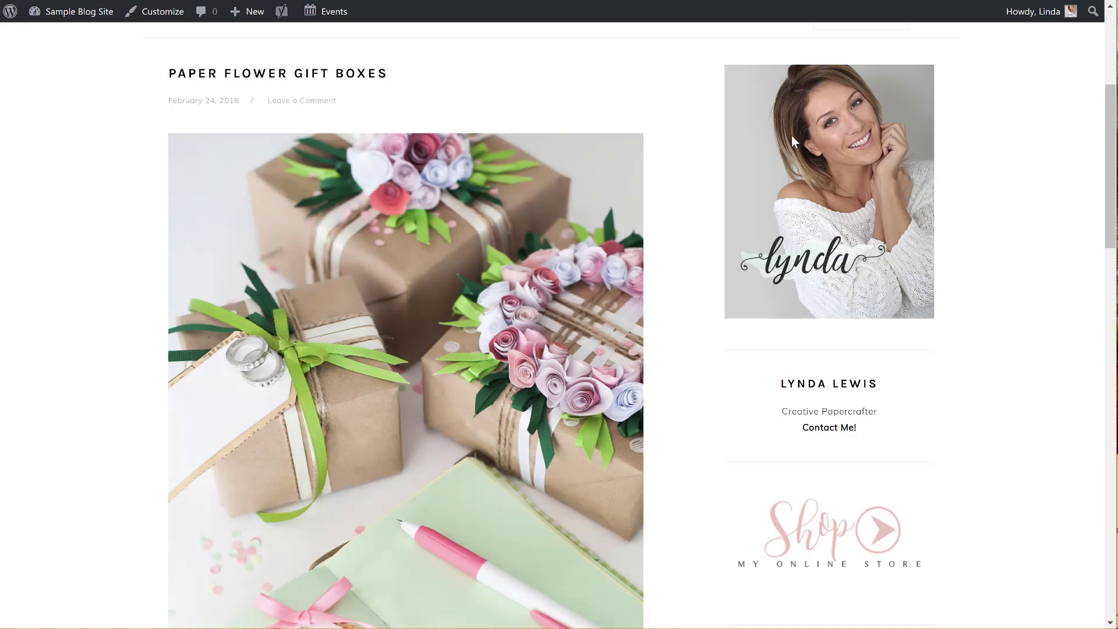
pyautogui.scroll(-4, 826, 334)
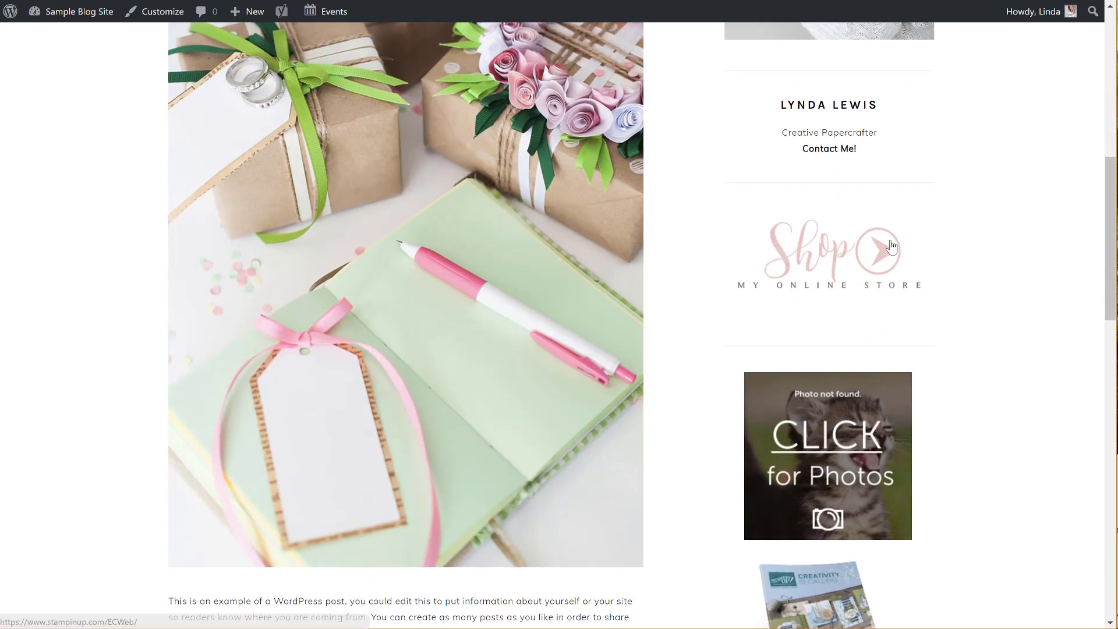
pyautogui.scroll(-6, 826, 379)
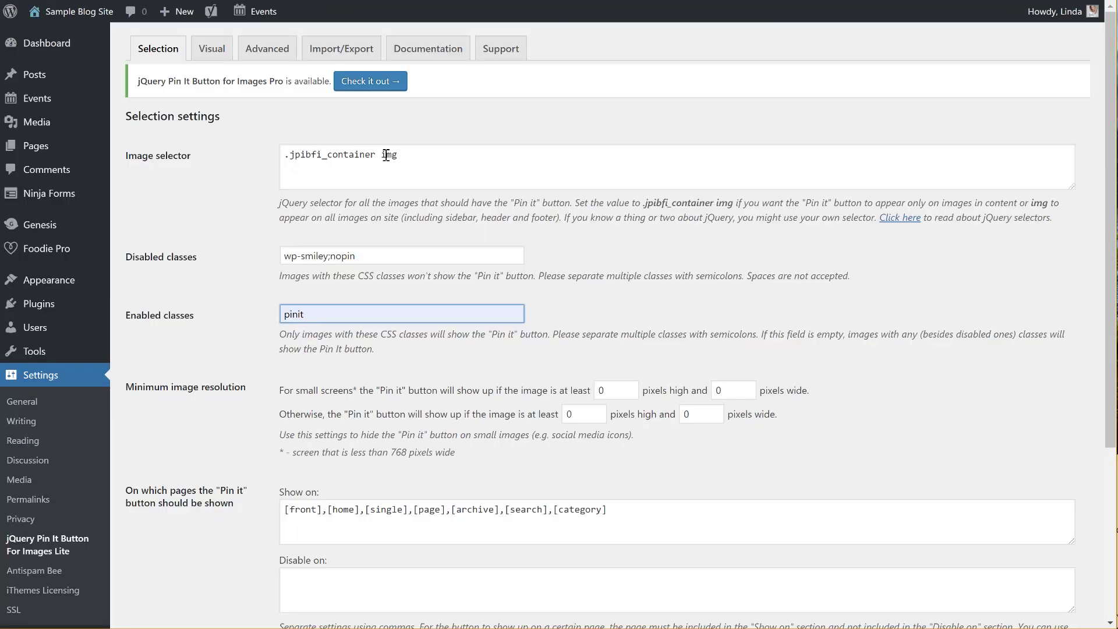
# Delete [front],[home], from the Show on list and save the Pin It settings
pyautogui.moveTo(377, 155); pyautogui.dragTo(279, 152)
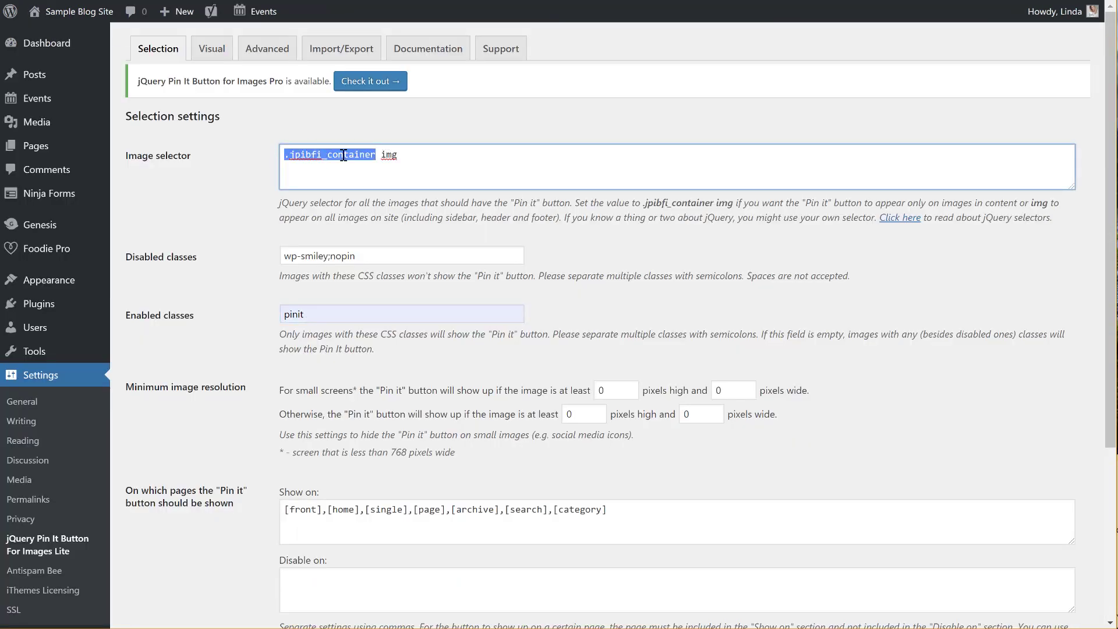
pyautogui.click(379, 158)
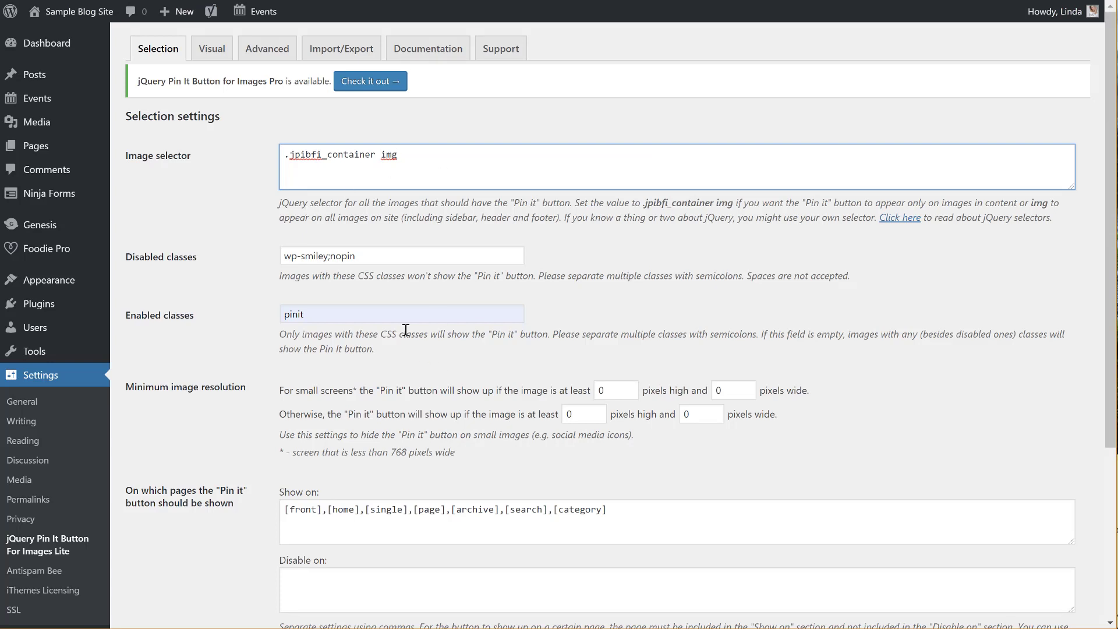
pyautogui.click(303, 311)
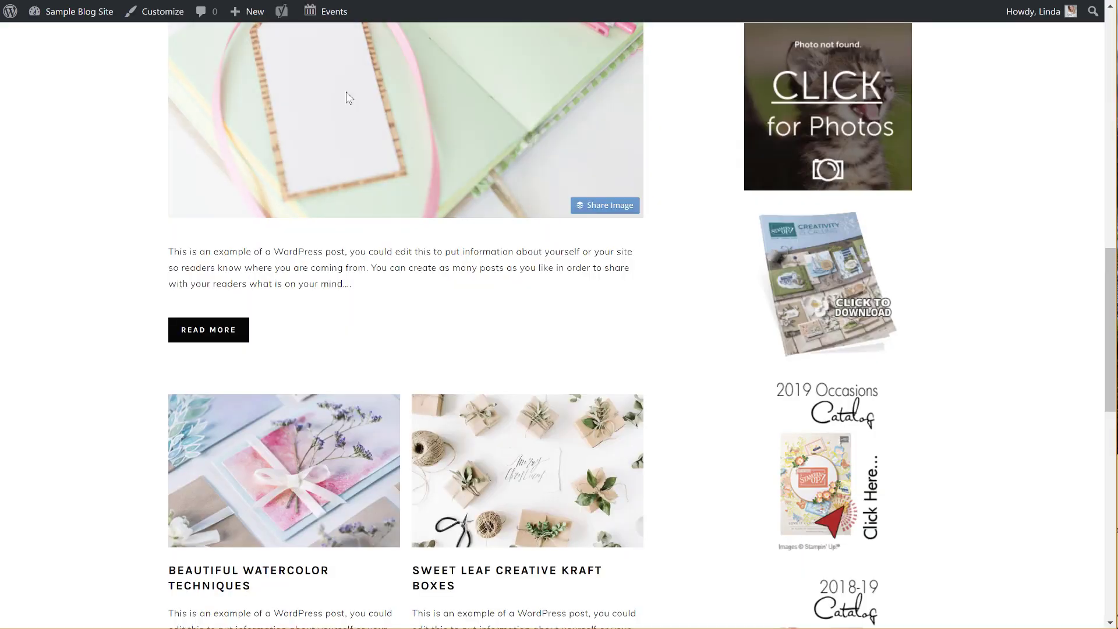
pyautogui.scroll(3, 346, 92)
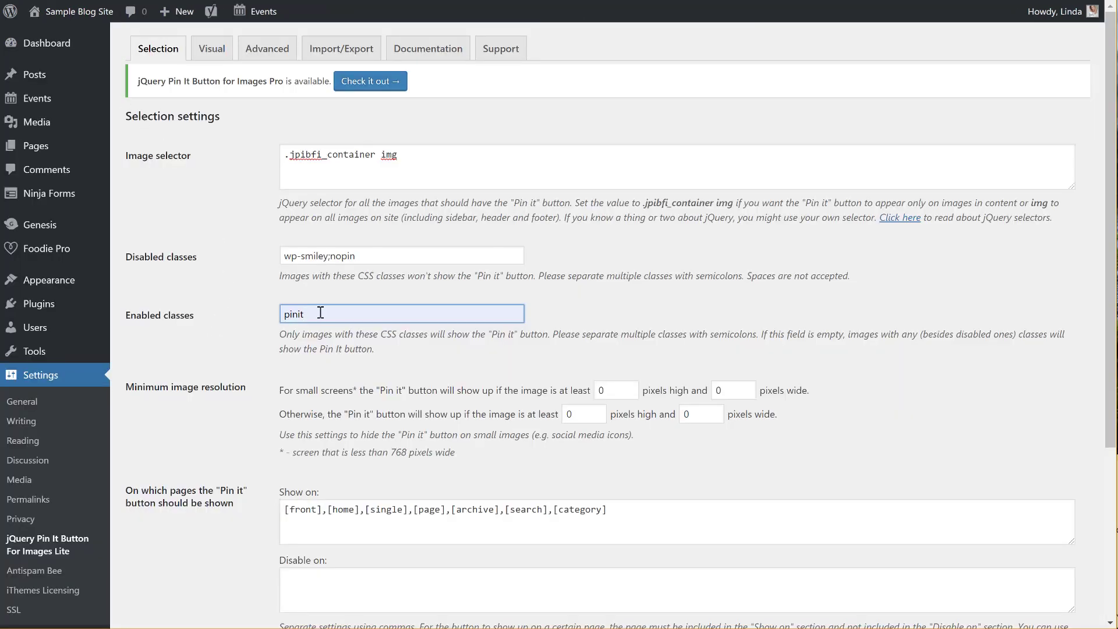
pyautogui.moveTo(320, 314); pyautogui.dragTo(245, 320)
pyautogui.moveTo(367, 510); pyautogui.dragTo(243, 520)
pyautogui.press('BackSpace')
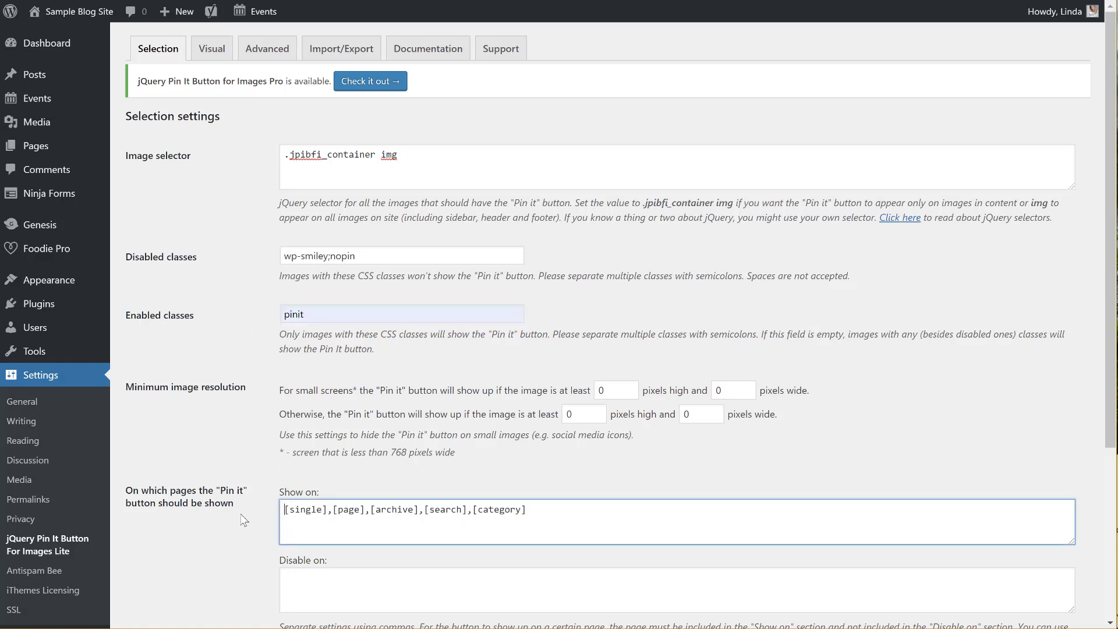
pyautogui.scroll(-5, 244, 520)
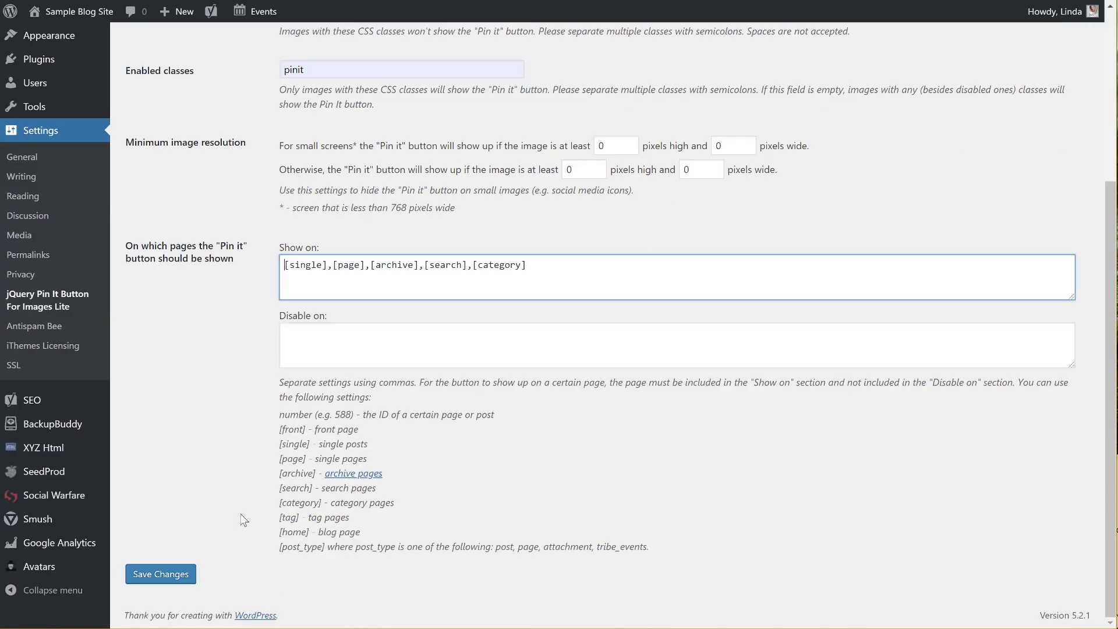
pyautogui.click(175, 567)
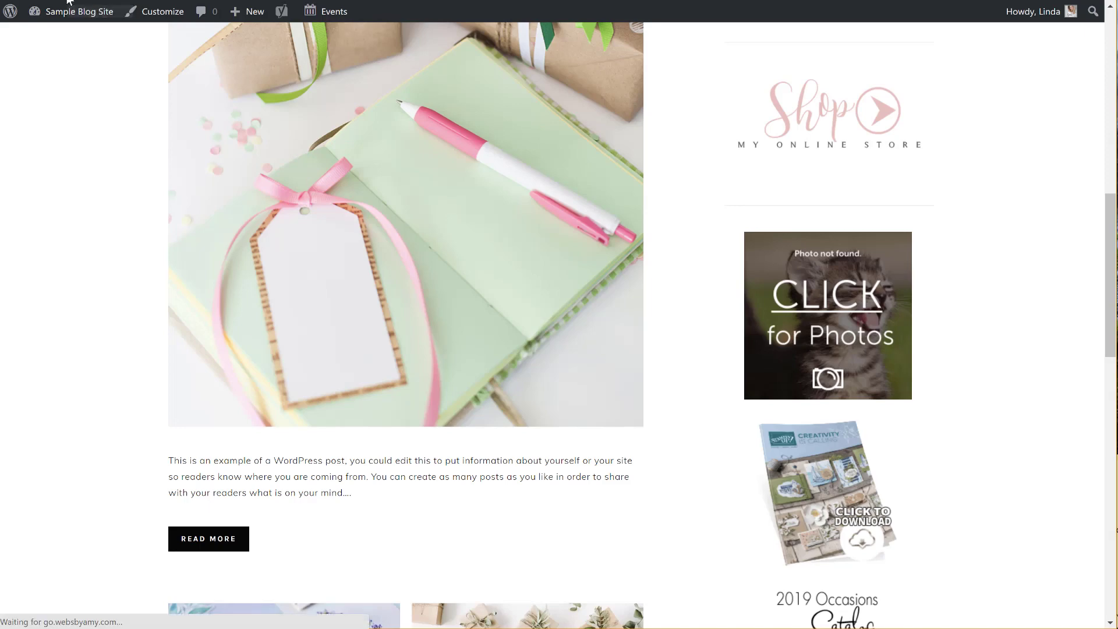
pyautogui.scroll(2, 351, 217)
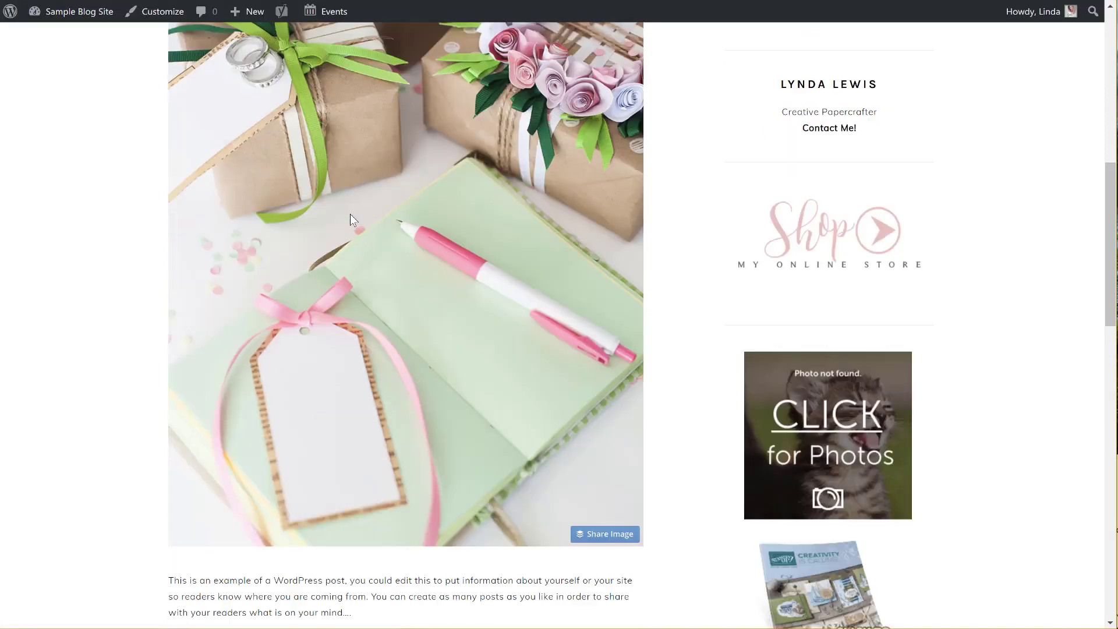
pyautogui.scroll(6, 350, 214)
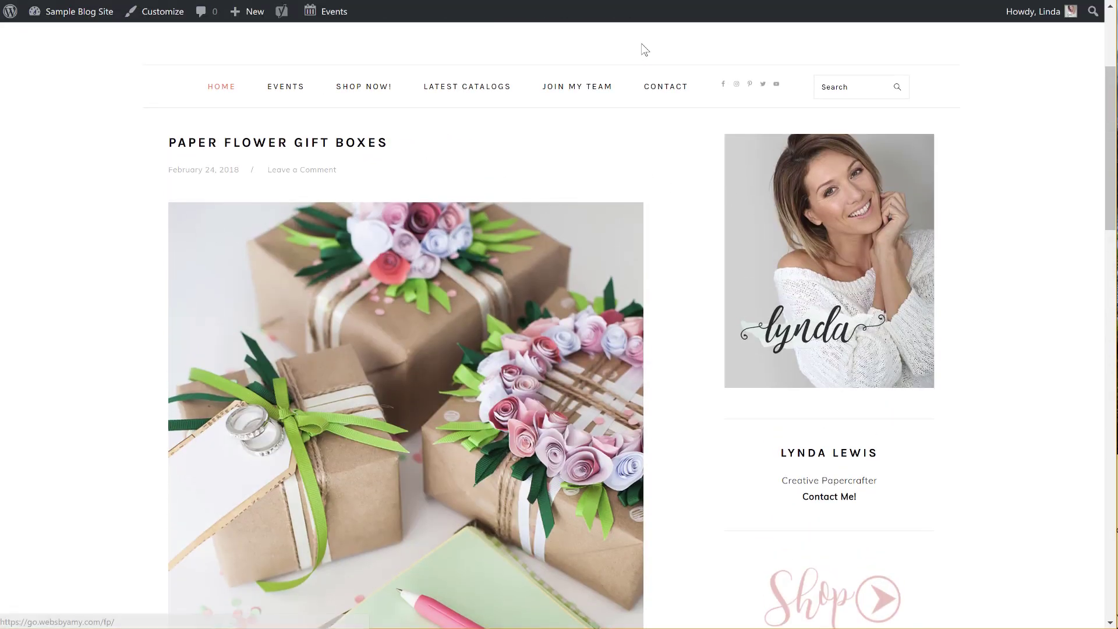
pyautogui.scroll(-14, 310, 250)
pyautogui.scroll(-2, 309, 250)
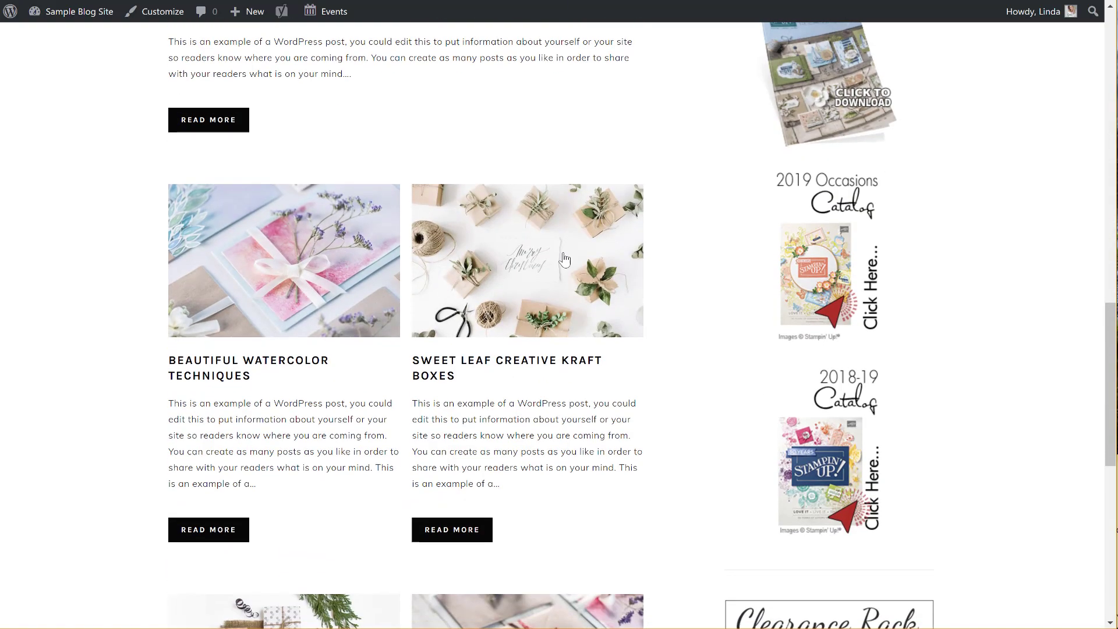
pyautogui.scroll(-7, 385, 396)
pyautogui.scroll(20, 385, 396)
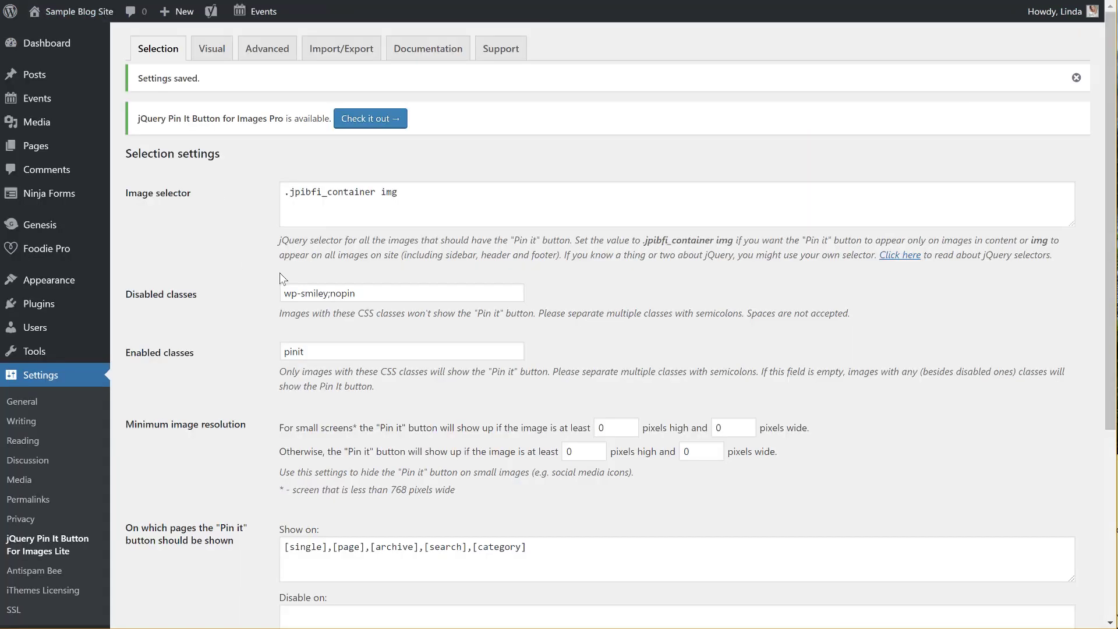
pyautogui.doubleClick(314, 347)
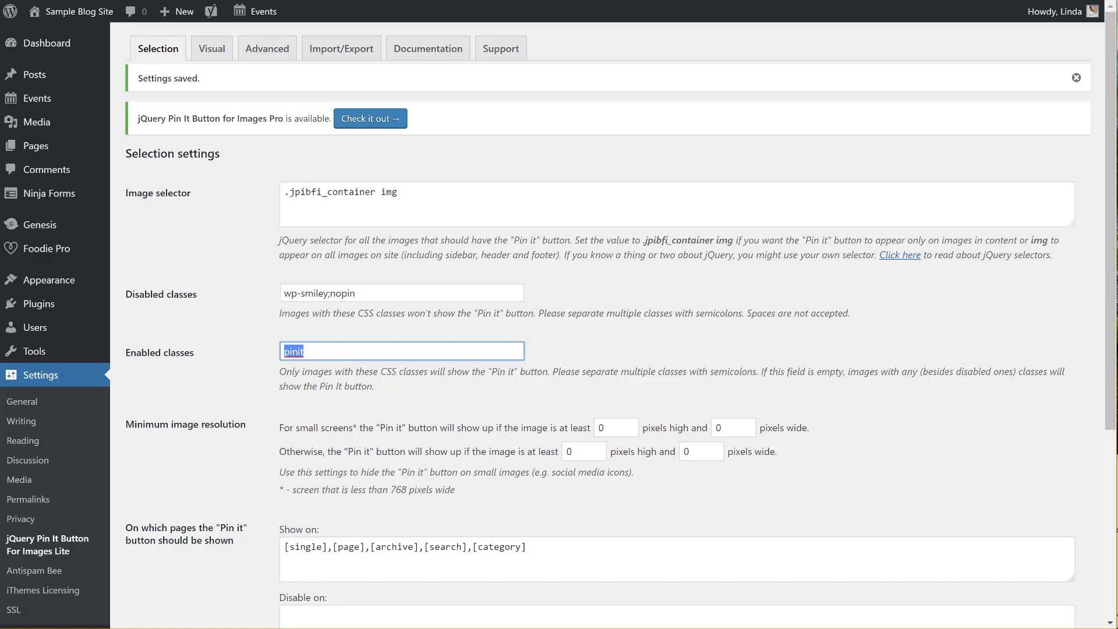
pyautogui.click(317, 354)
pyautogui.moveTo(316, 354); pyautogui.dragTo(250, 362)
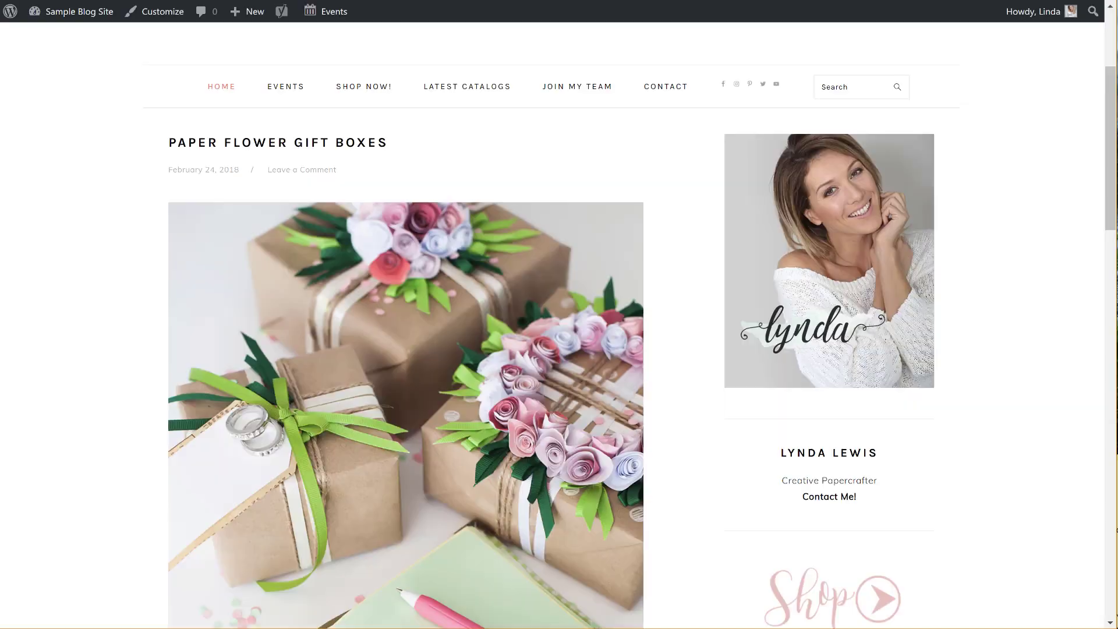
# Open the Paper Flower Gift Boxes post and scroll through it
pyautogui.click(267, 146)
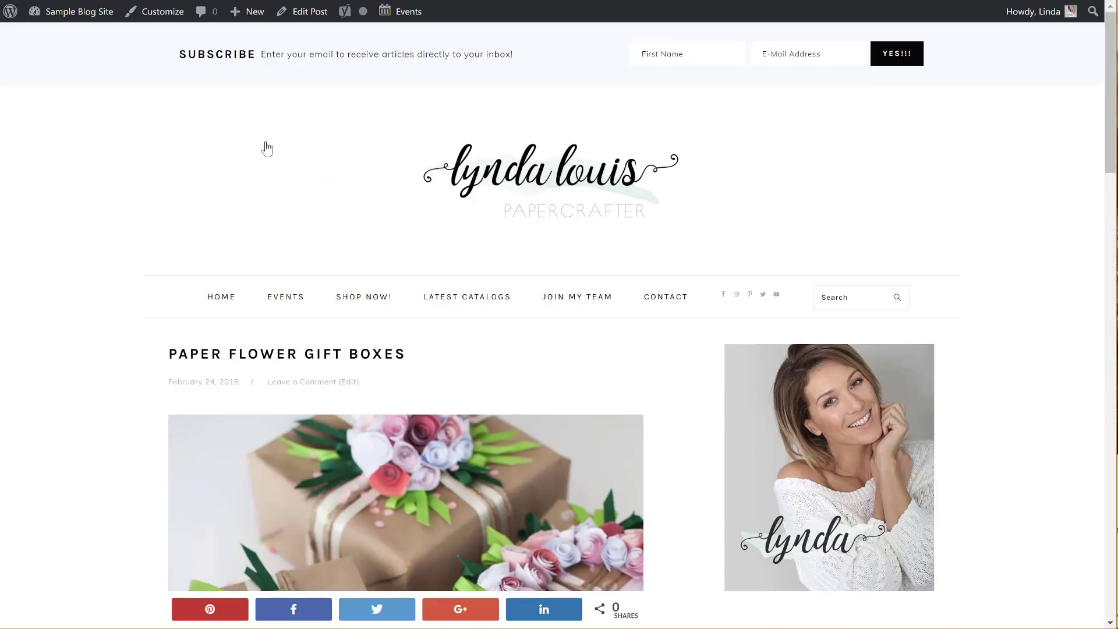
pyautogui.scroll(-7, 93, 383)
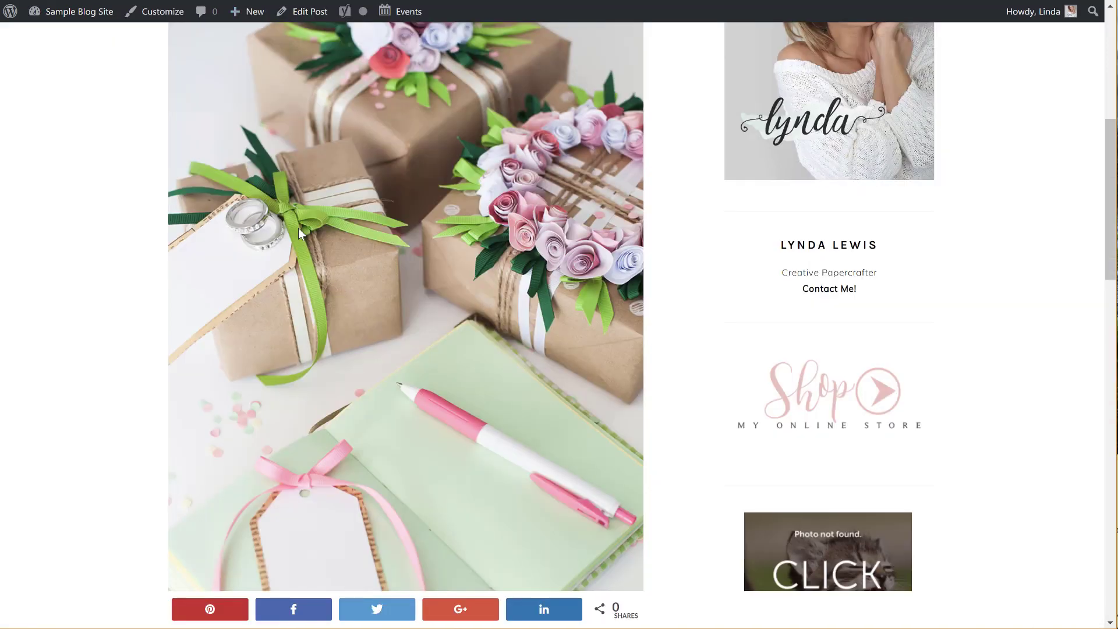
pyautogui.scroll(7, 298, 228)
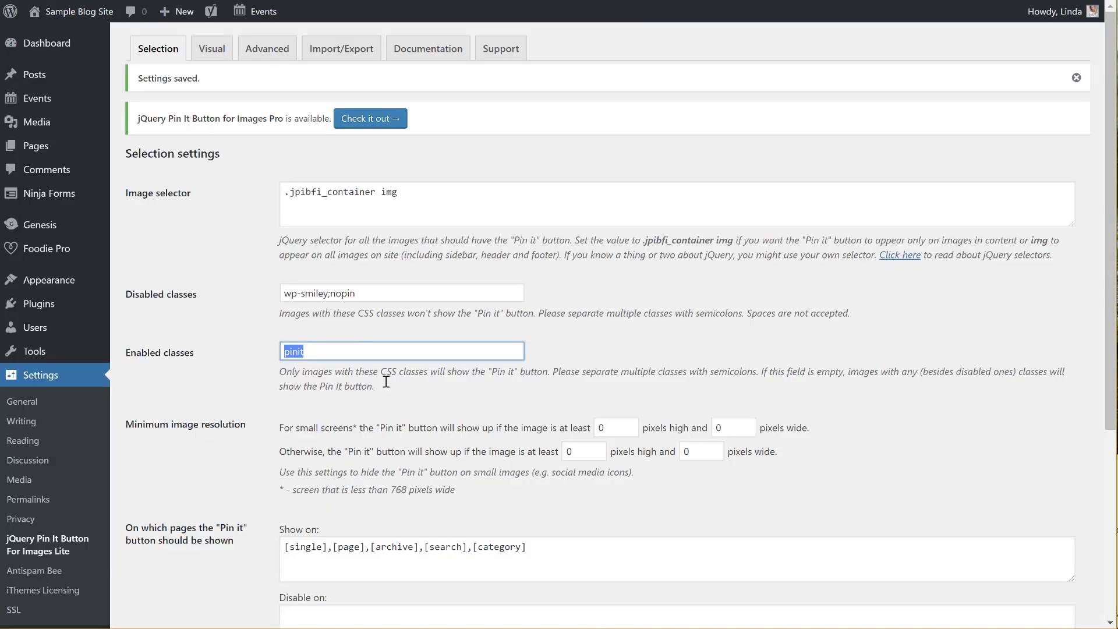
pyautogui.scroll(-1, 457, 313)
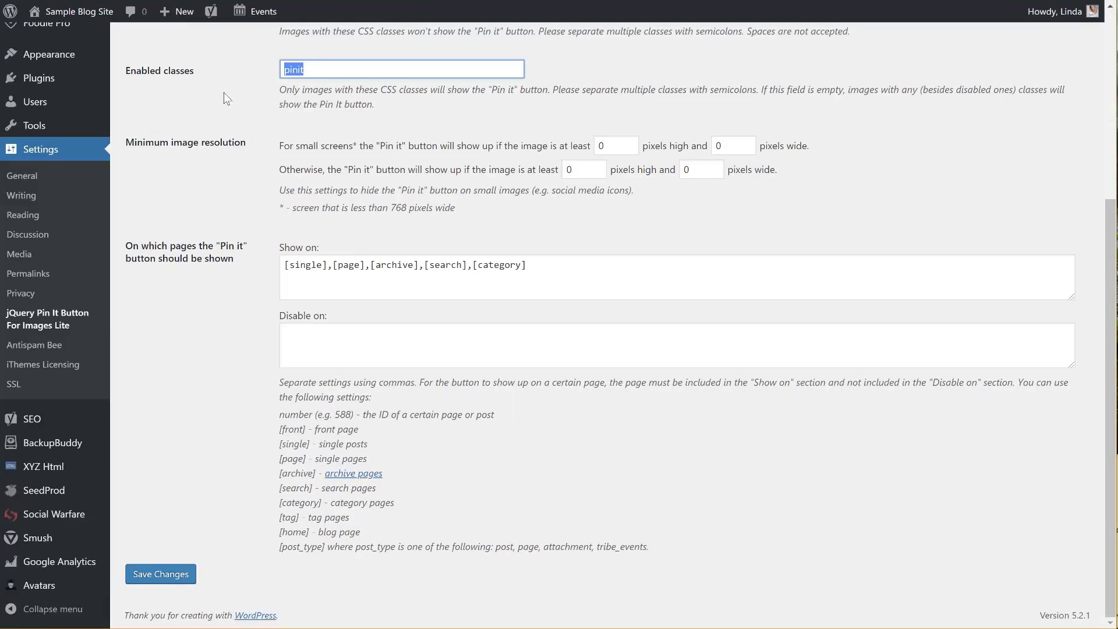
# Delete pinit from Enabled classes, save, and reload the post page
pyautogui.press('BackSpace')
pyautogui.click(160, 574)
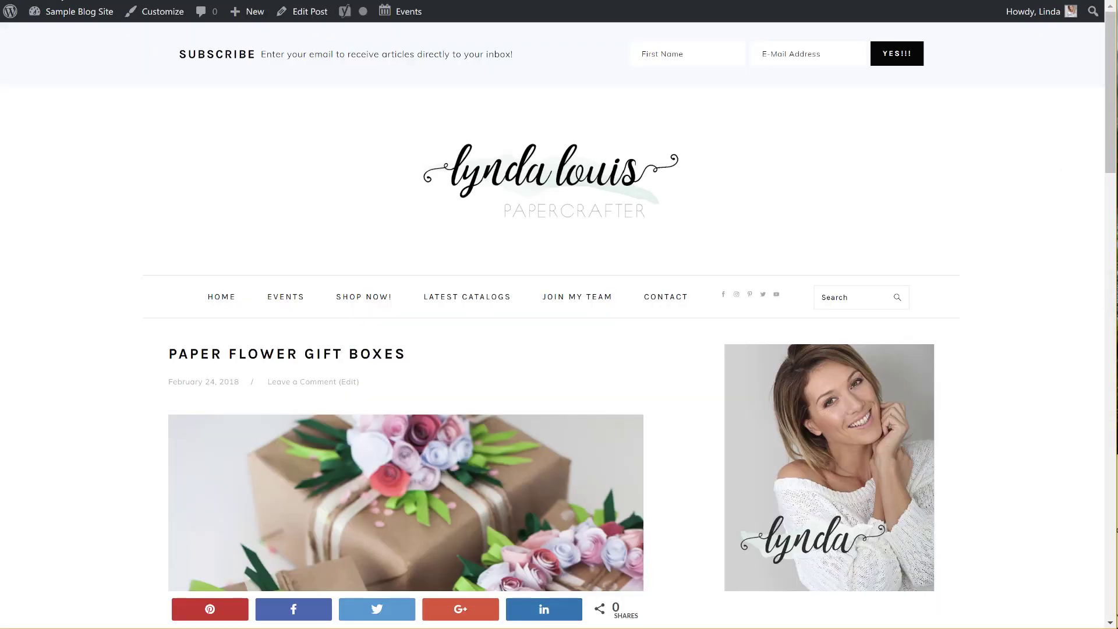
pyautogui.press('F5')
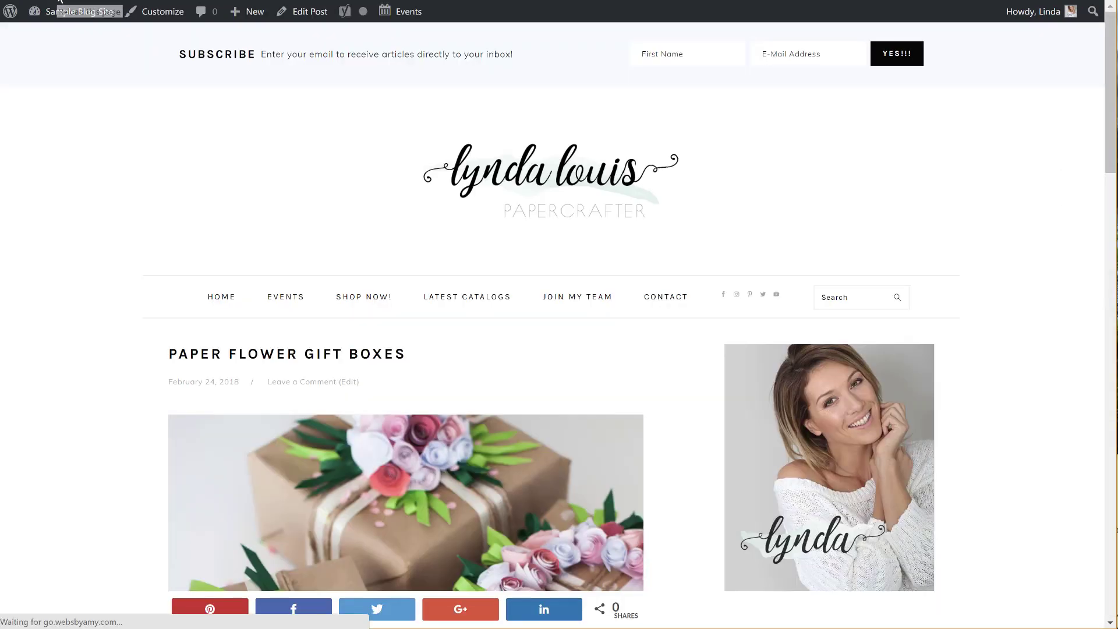
pyautogui.scroll(-10, 310, 329)
# Preview pinning another blog's Wonderful Floral product image to Pinterest, then close the pin window
pyautogui.scroll(-7, 200, 181)
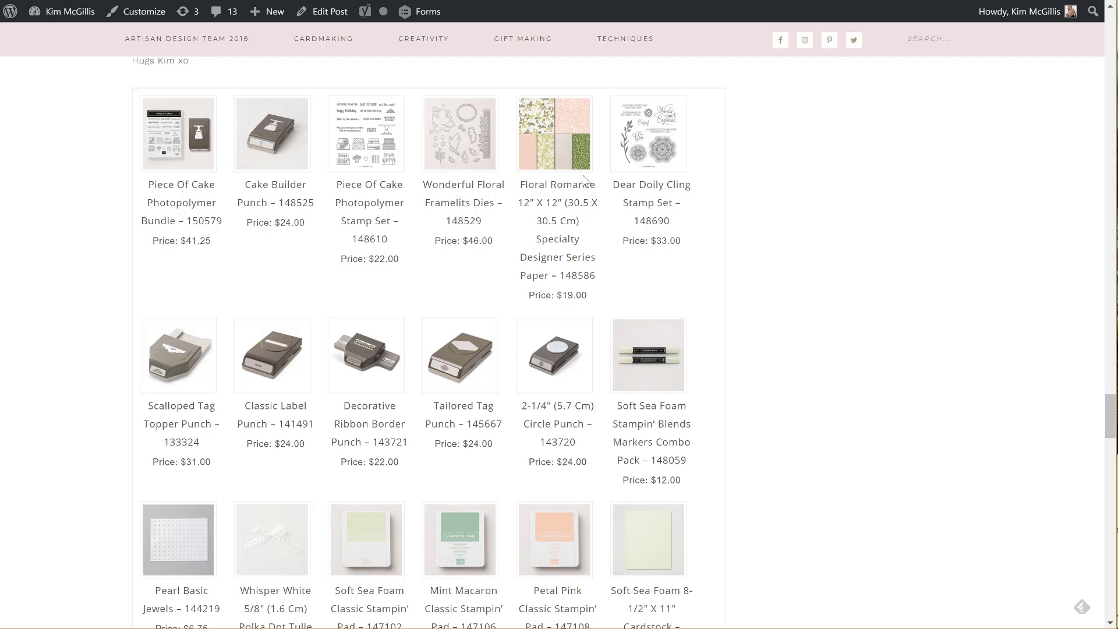
pyautogui.moveTo(539, 169)
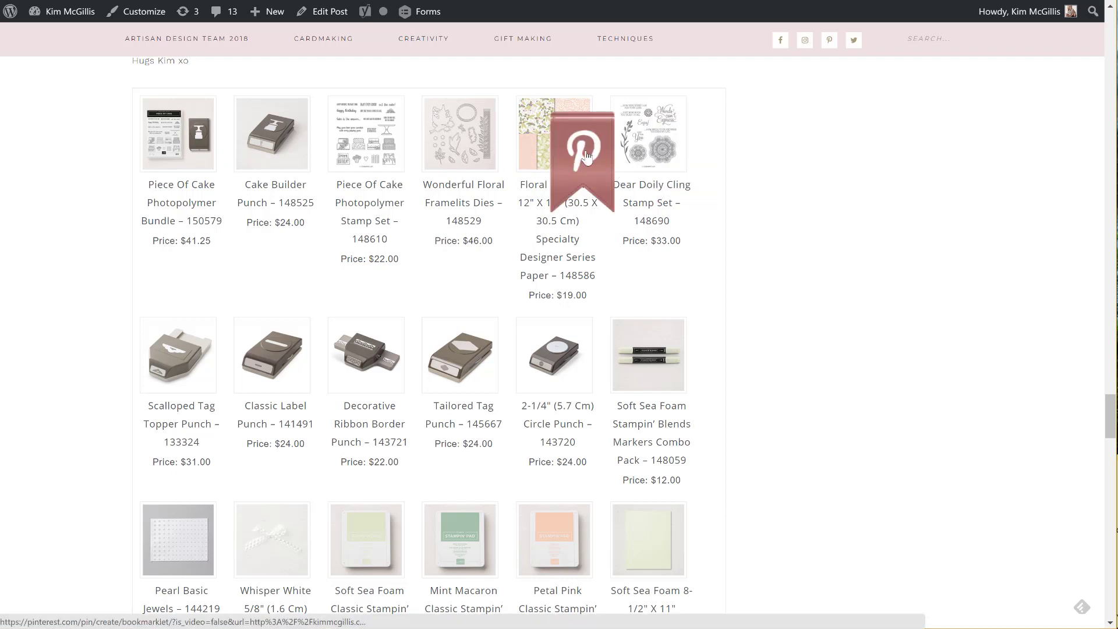
pyautogui.click(483, 153)
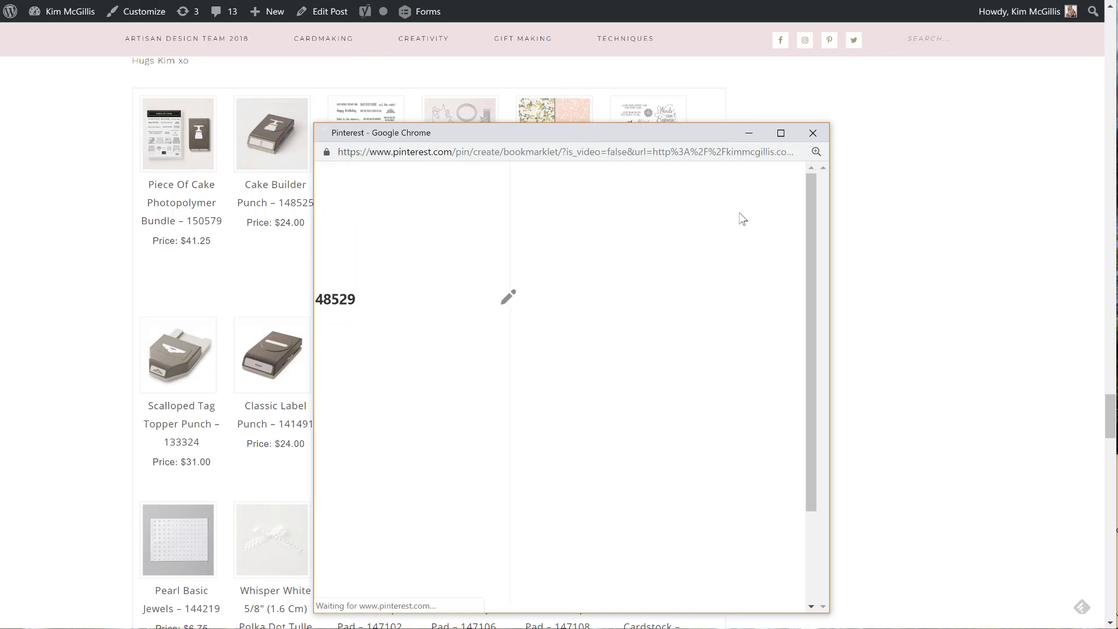
pyautogui.click(817, 138)
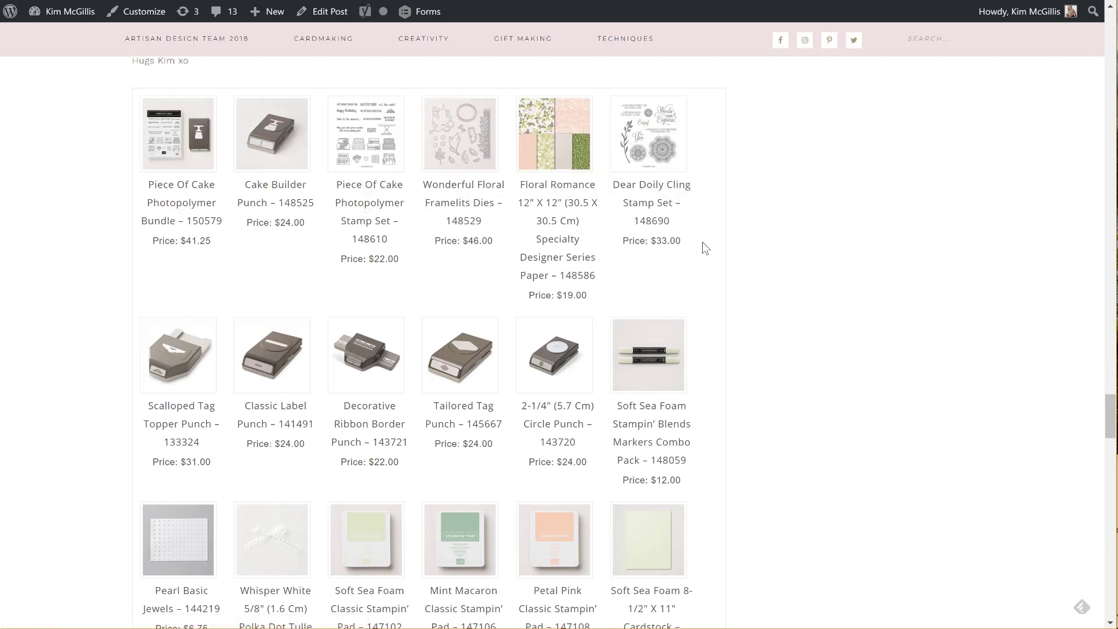
pyautogui.scroll(10, 704, 248)
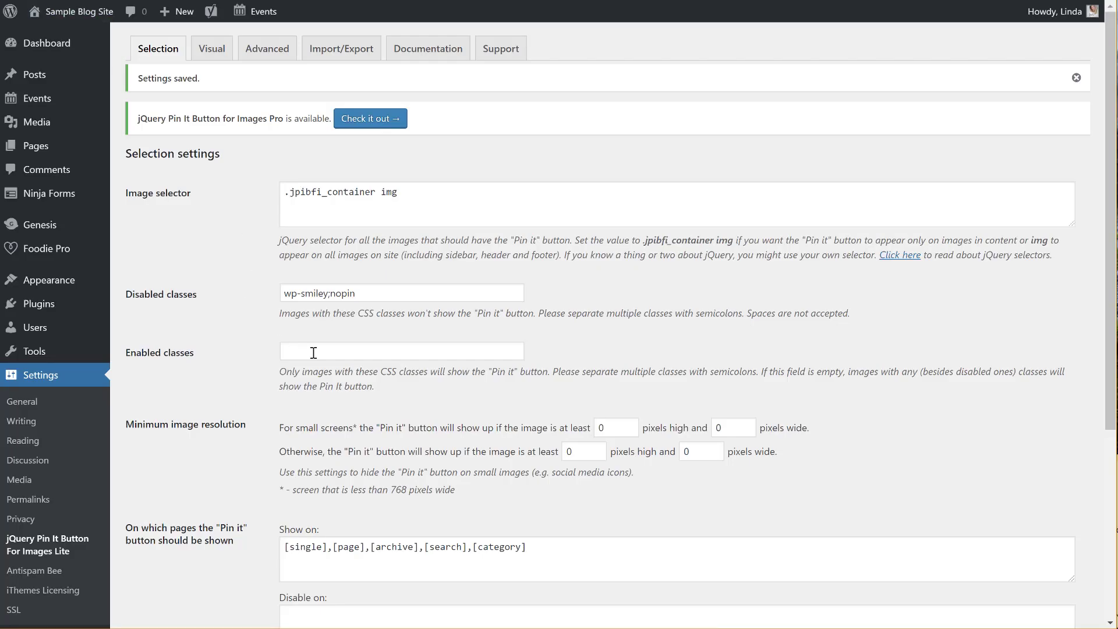
# Type pinit back into the empty Enabled classes field and save the settings
pyautogui.click(313, 353)
pyautogui.write('pinit')
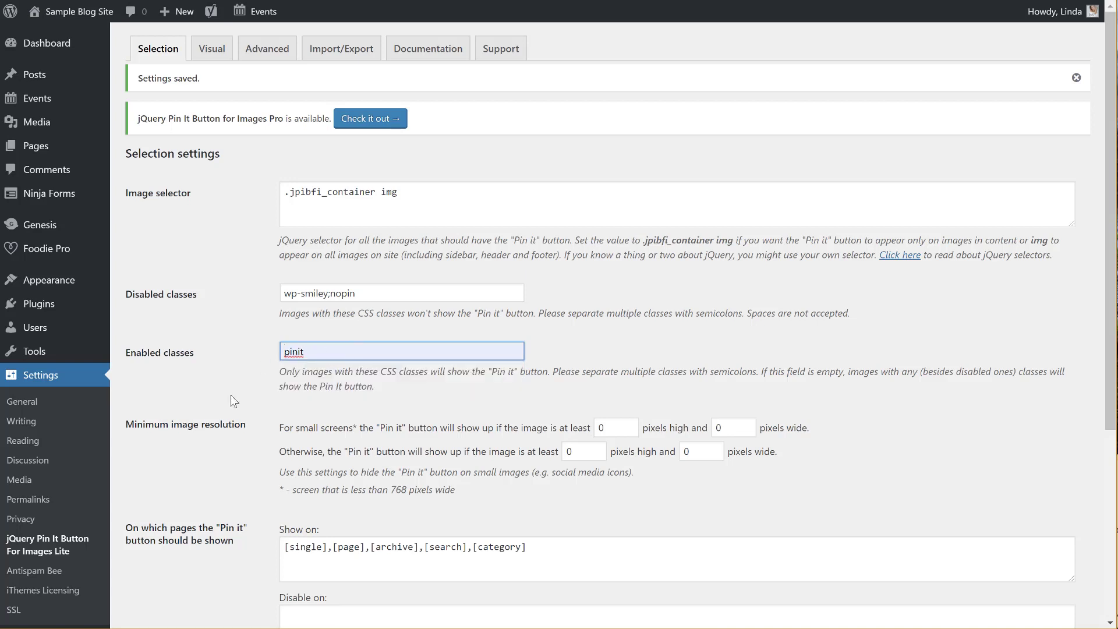
pyautogui.scroll(-2, 298, 434)
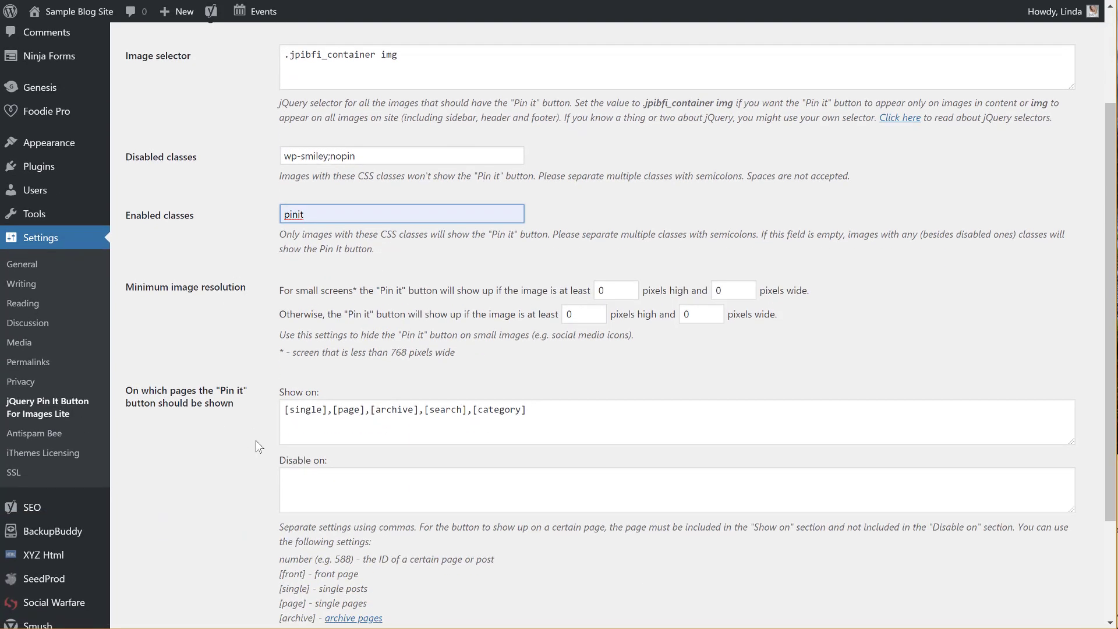
pyautogui.scroll(-2, 270, 435)
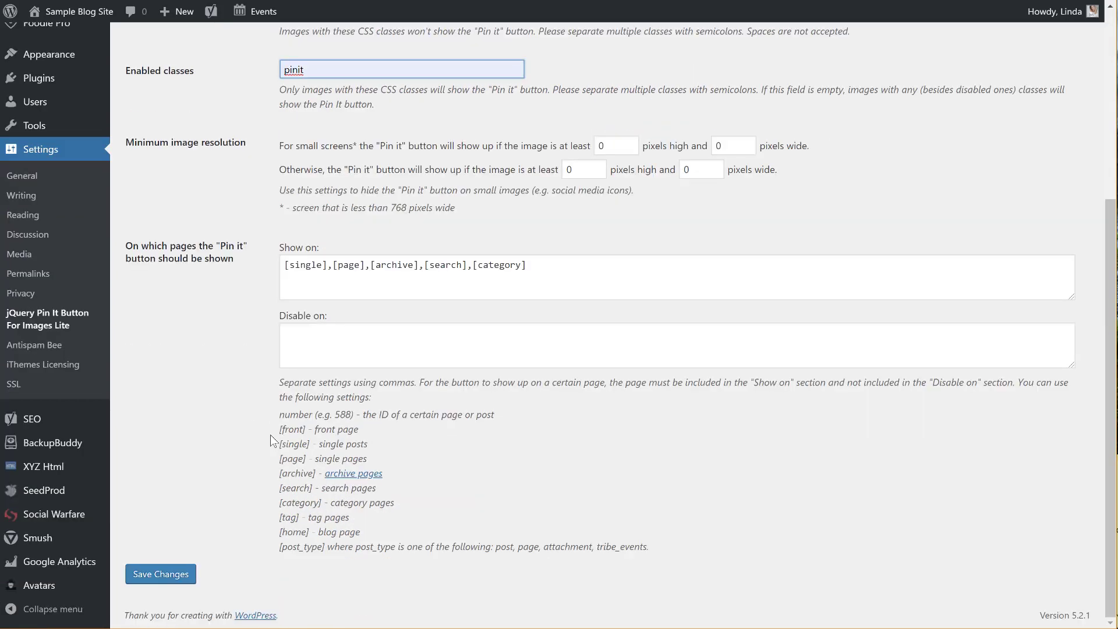
pyautogui.click(166, 587)
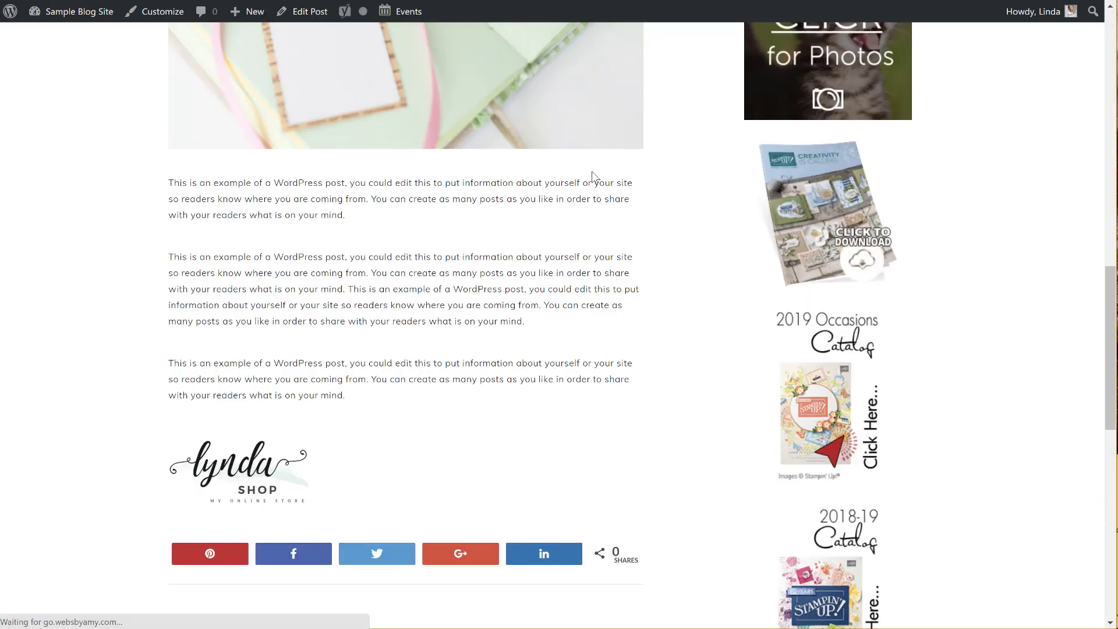
pyautogui.scroll(10, 592, 171)
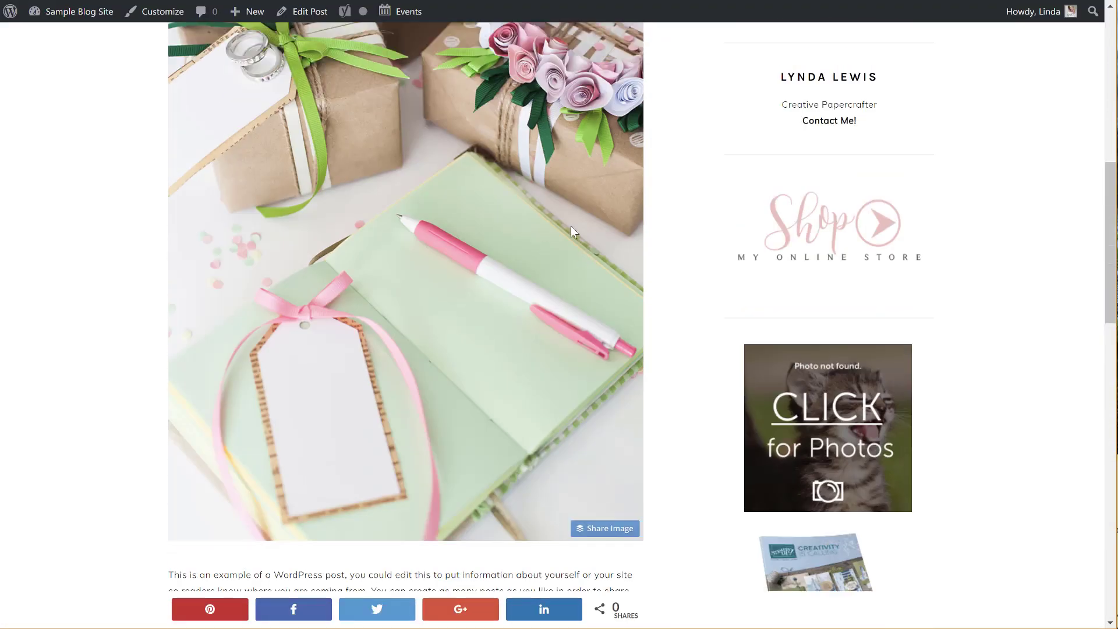
pyautogui.scroll(3, 302, 102)
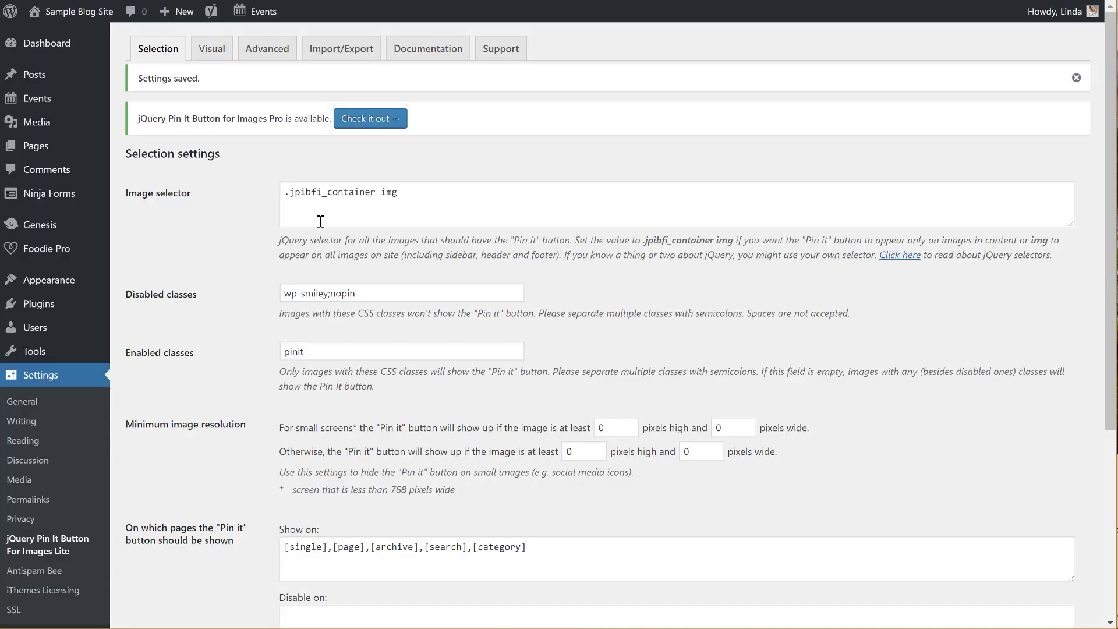
pyautogui.scroll(-3, 320, 221)
pyautogui.scroll(3, 321, 221)
pyautogui.click(212, 50)
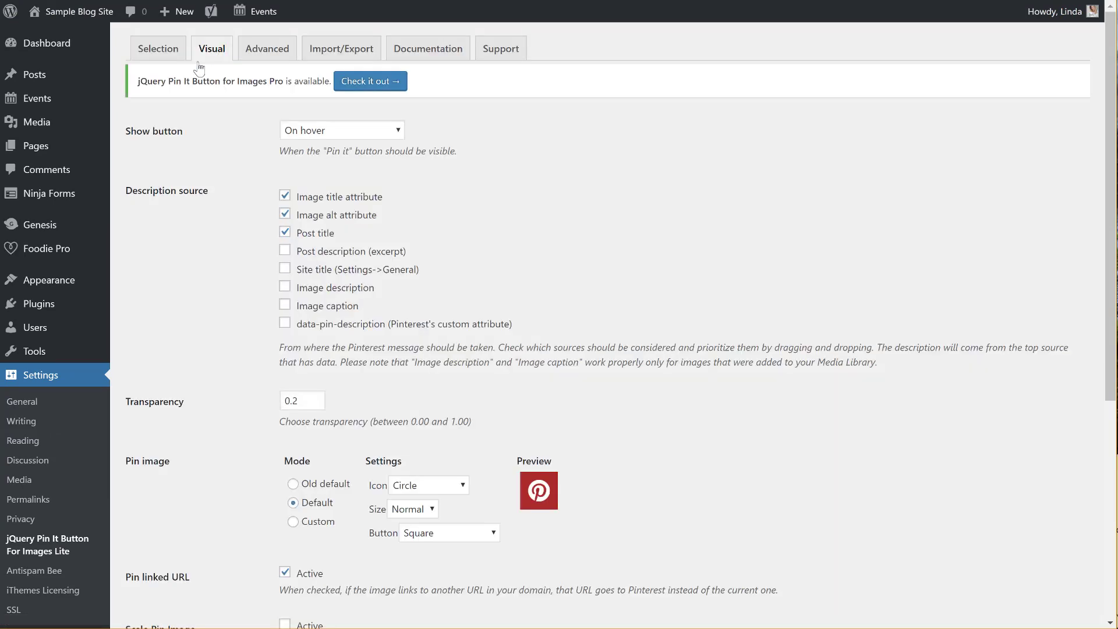
pyautogui.click(312, 131)
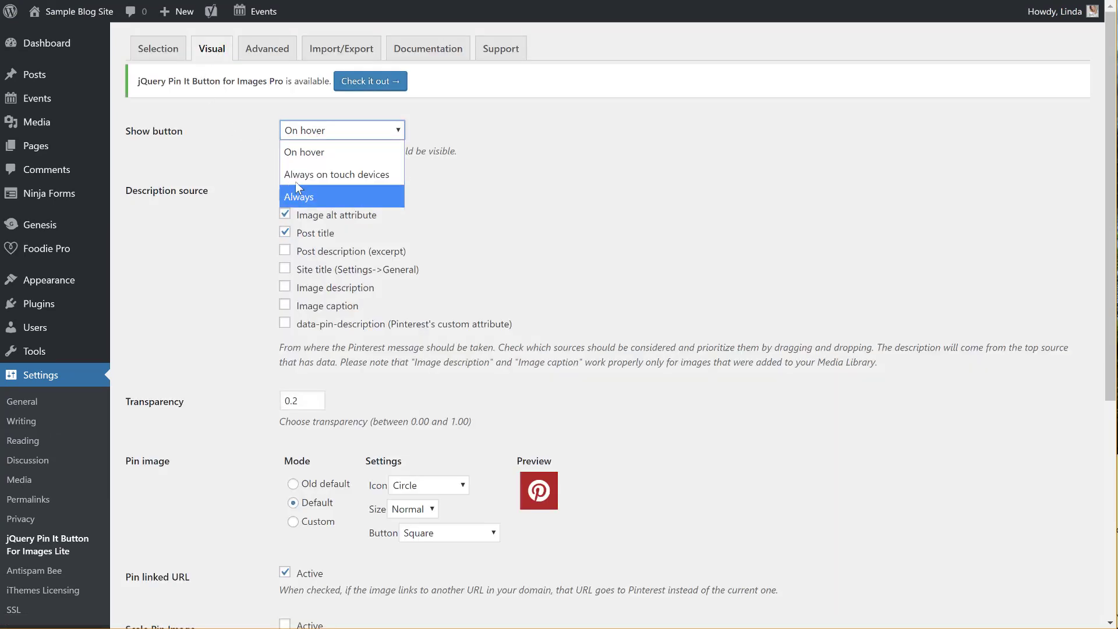
pyautogui.click(526, 222)
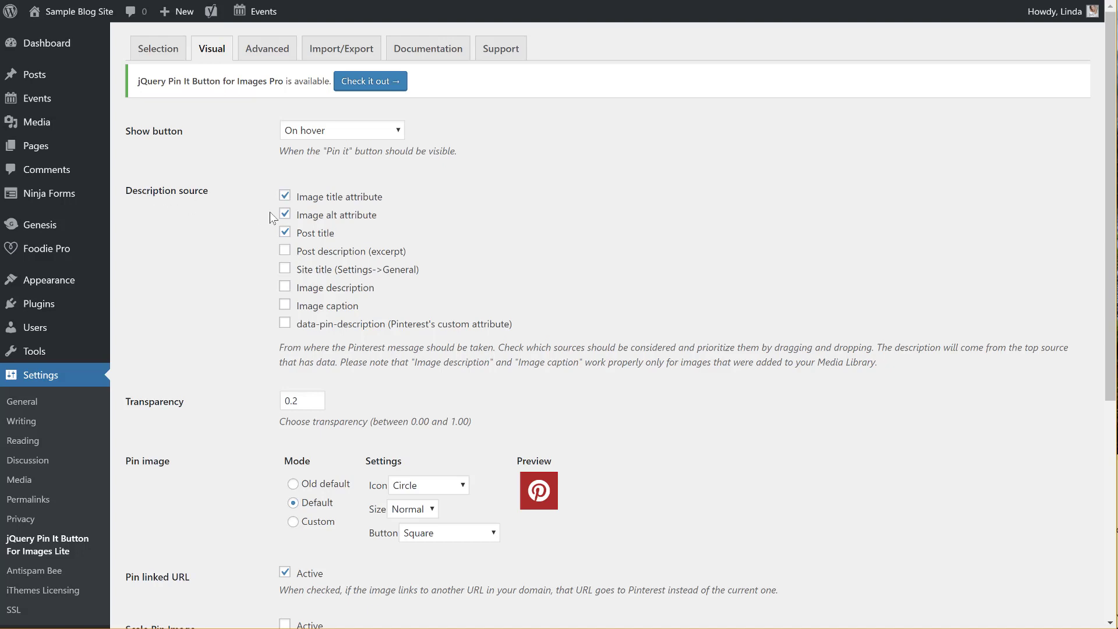
pyautogui.moveTo(323, 216); pyautogui.dragTo(424, 192)
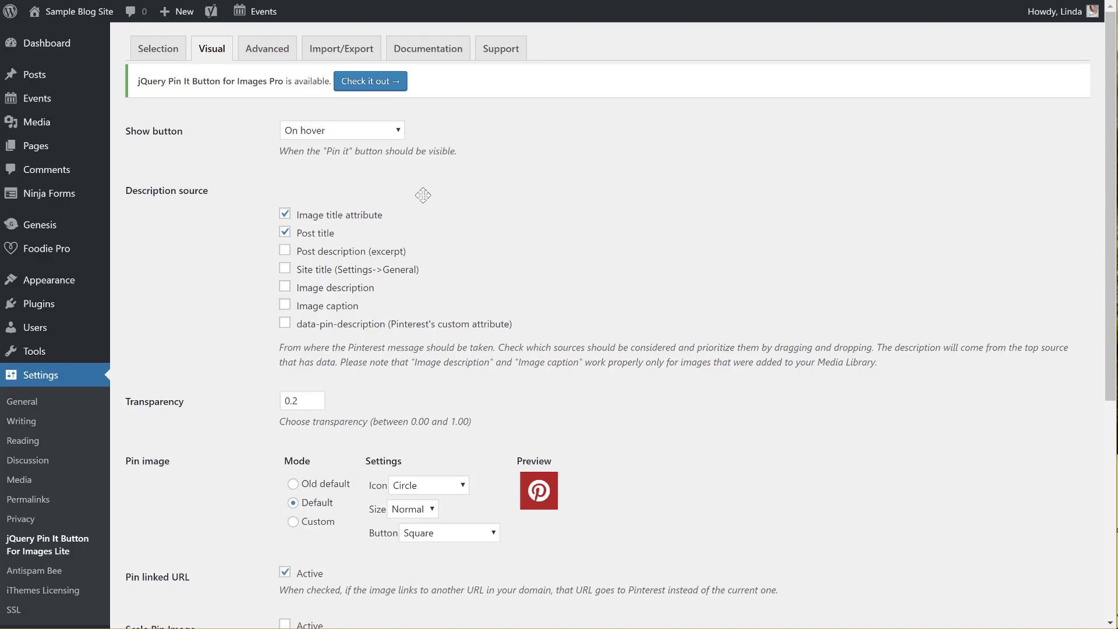
pyautogui.click(325, 216)
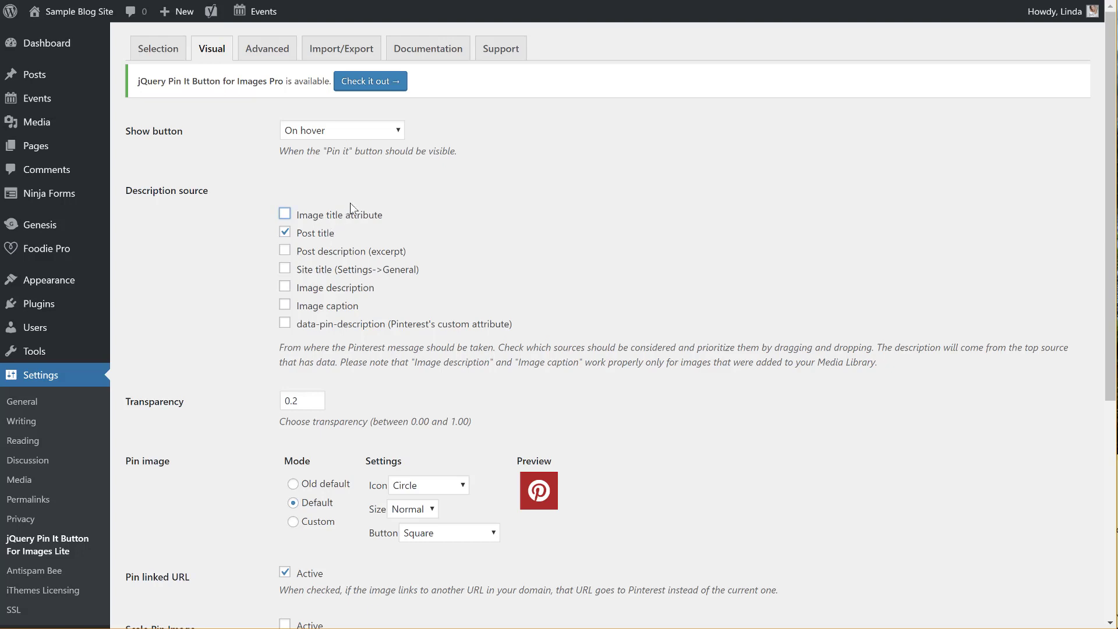
pyautogui.click(284, 214)
pyautogui.click(79, 11)
# Order description sources: image description (enabled) first, then alt text, image title, post title
pyautogui.moveTo(350, 216); pyautogui.dragTo(356, 199)
pyautogui.click(285, 250)
pyautogui.click(285, 250)
pyautogui.moveTo(285, 286); pyautogui.dragTo(288, 197)
pyautogui.click(285, 196)
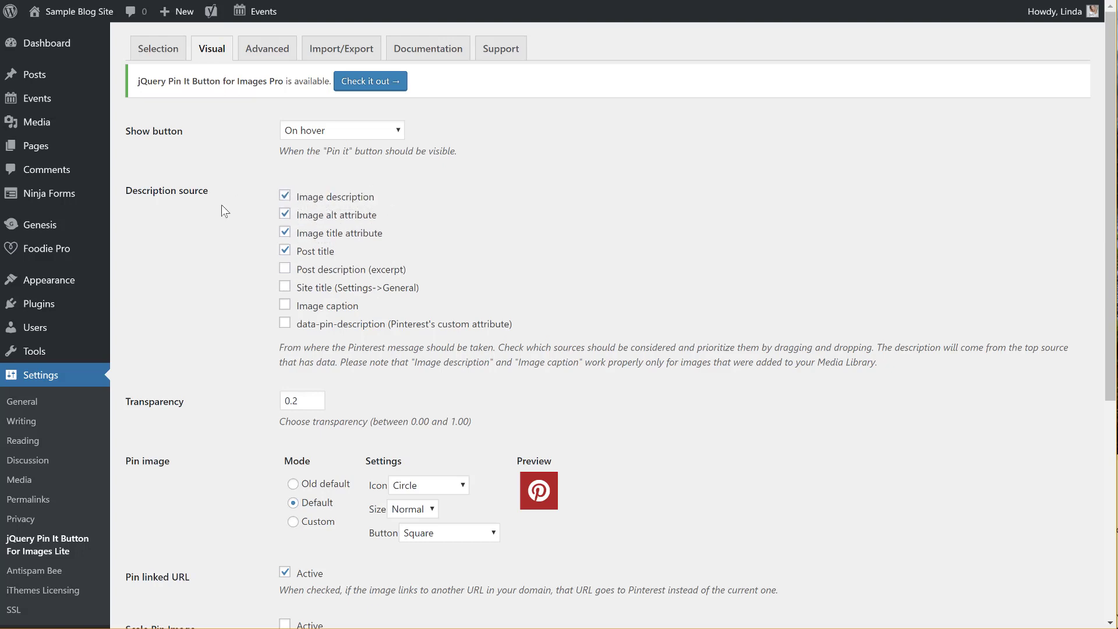
# Keep Default pin image mode and choose the Thumbtack pin icon after trying the alternatives
pyautogui.scroll(-5, 221, 204)
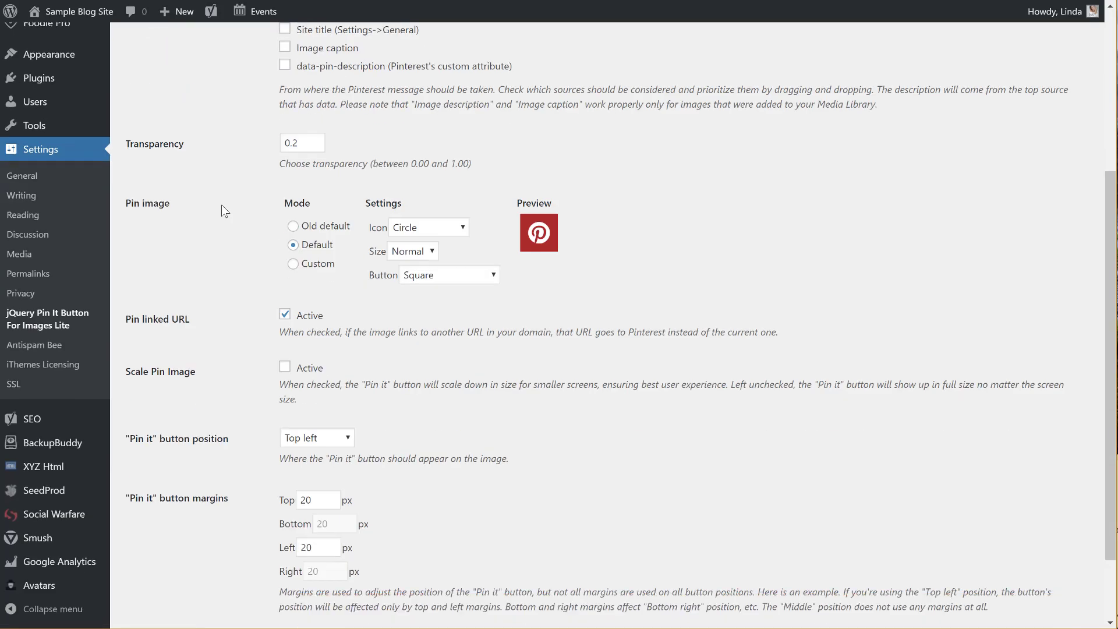
pyautogui.scroll(5, 251, 210)
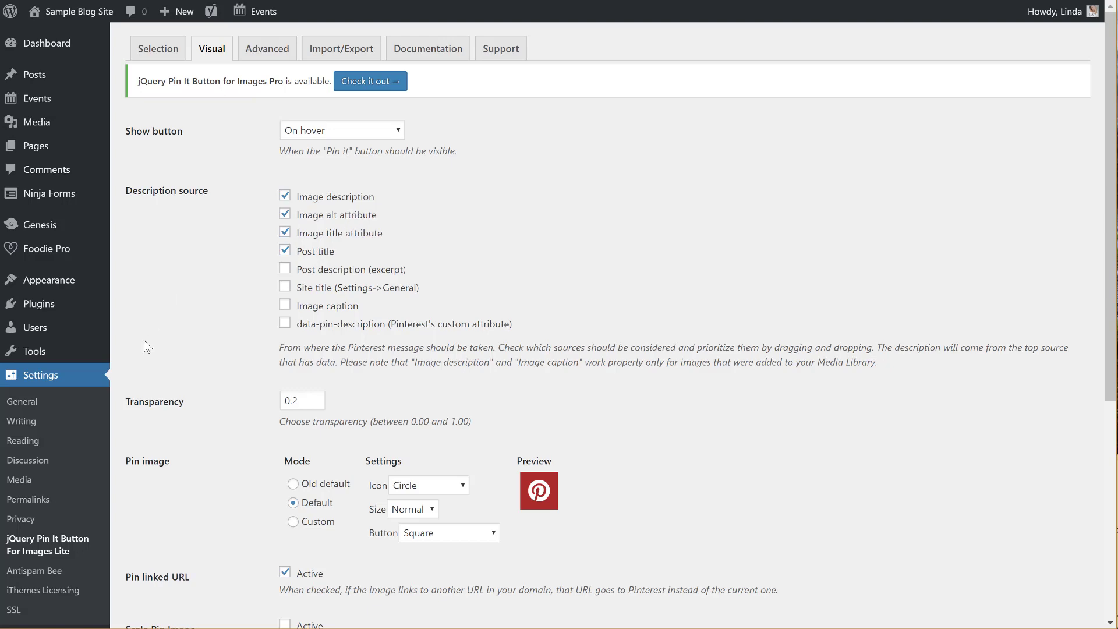
pyautogui.scroll(-6, 145, 340)
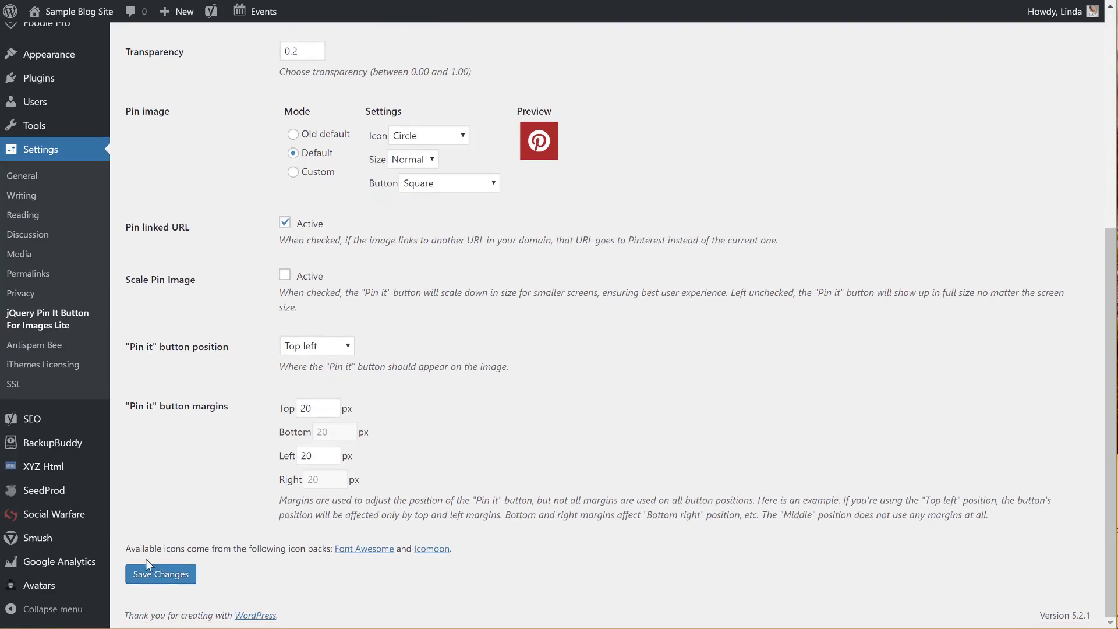
pyautogui.scroll(4, 201, 219)
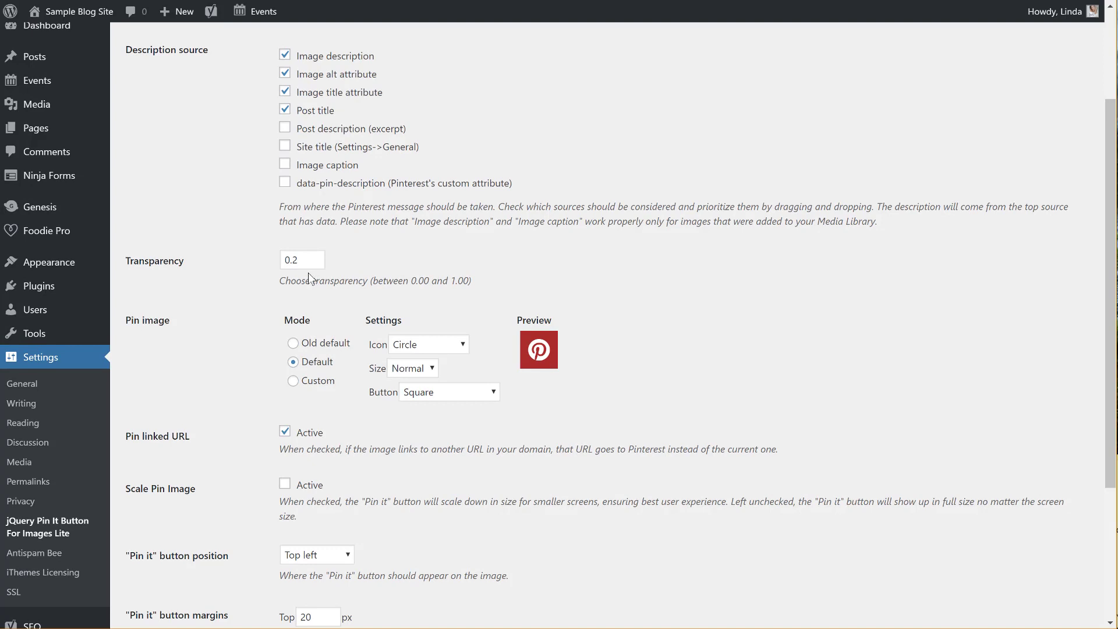
pyautogui.click(292, 347)
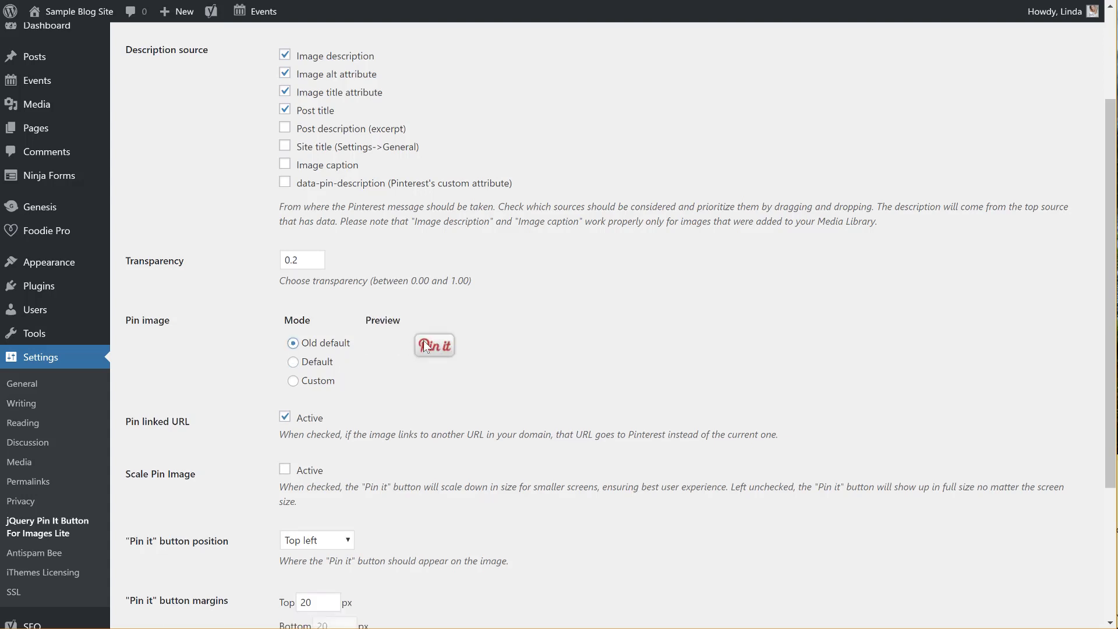
pyautogui.click(293, 362)
pyautogui.click(293, 344)
pyautogui.click(297, 360)
pyautogui.click(407, 346)
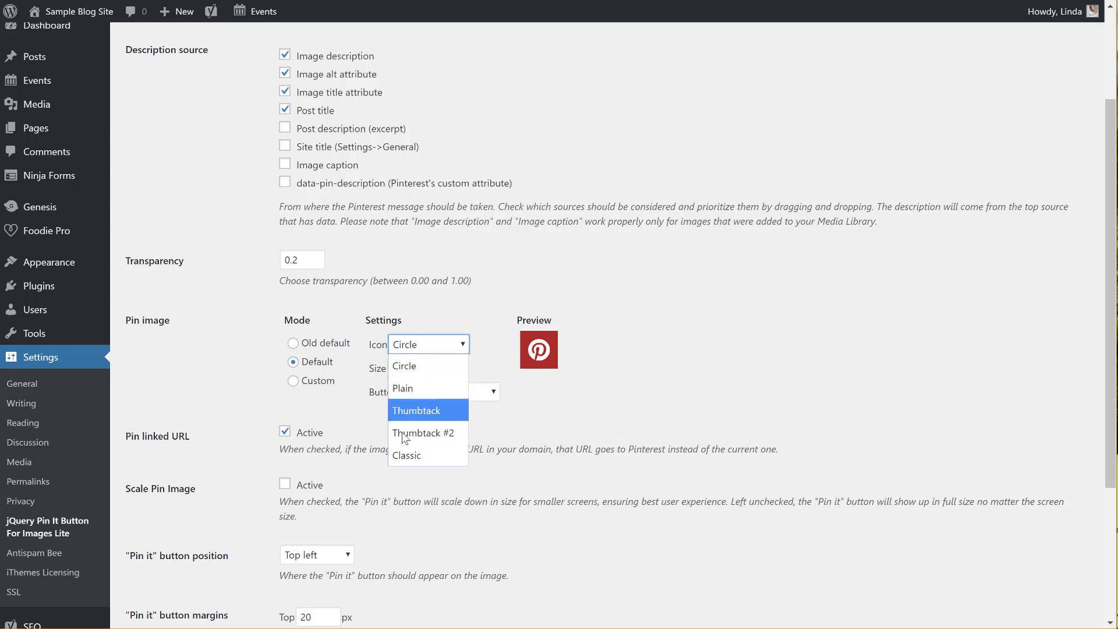
pyautogui.click(403, 389)
pyautogui.click(422, 356)
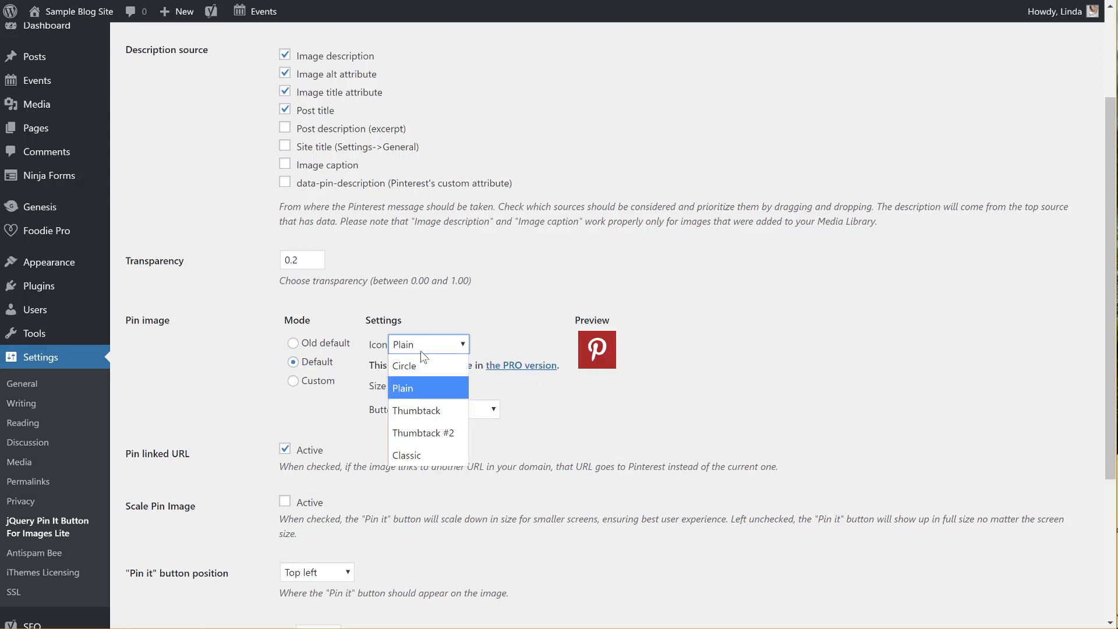
pyautogui.click(402, 402)
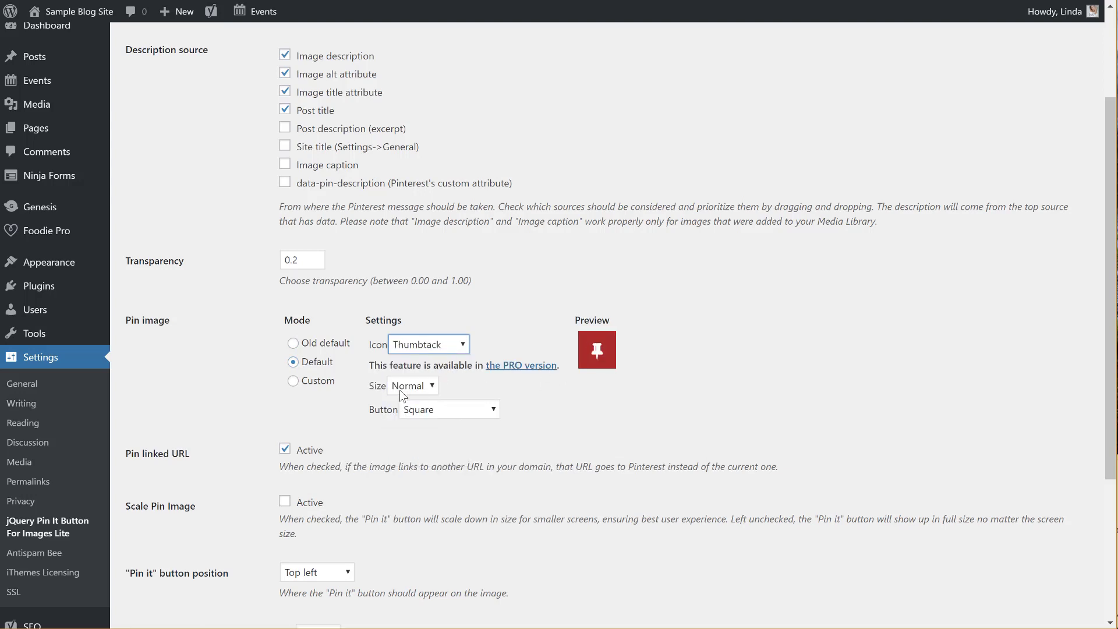
# Make the pin button Small and Square, then save the Pin It settings
pyautogui.click(400, 389)
pyautogui.click(405, 402)
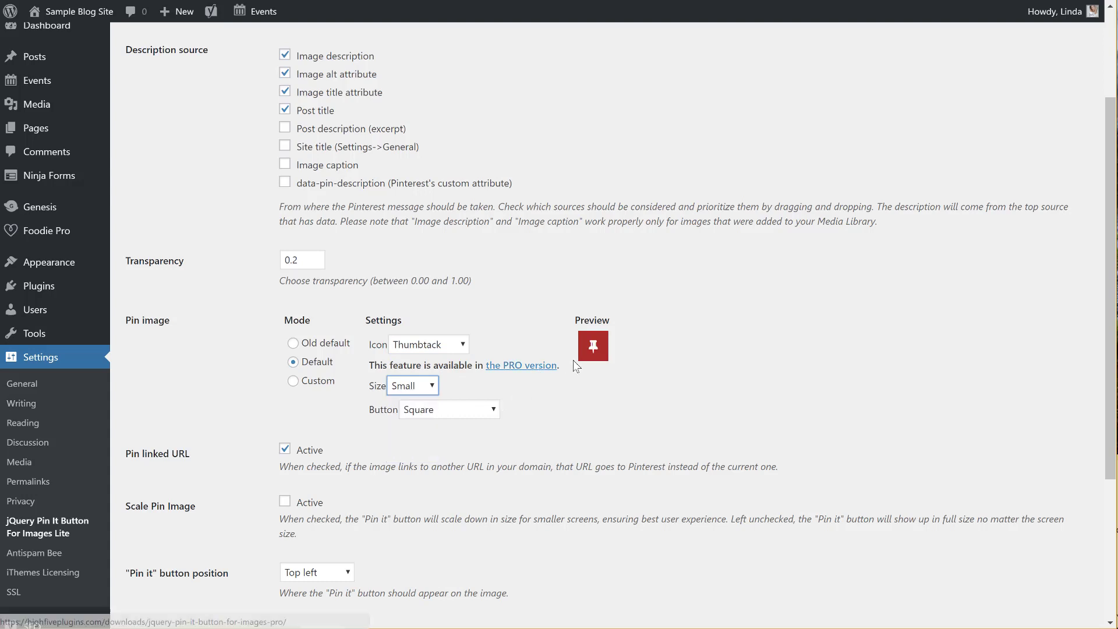
pyautogui.click(440, 410)
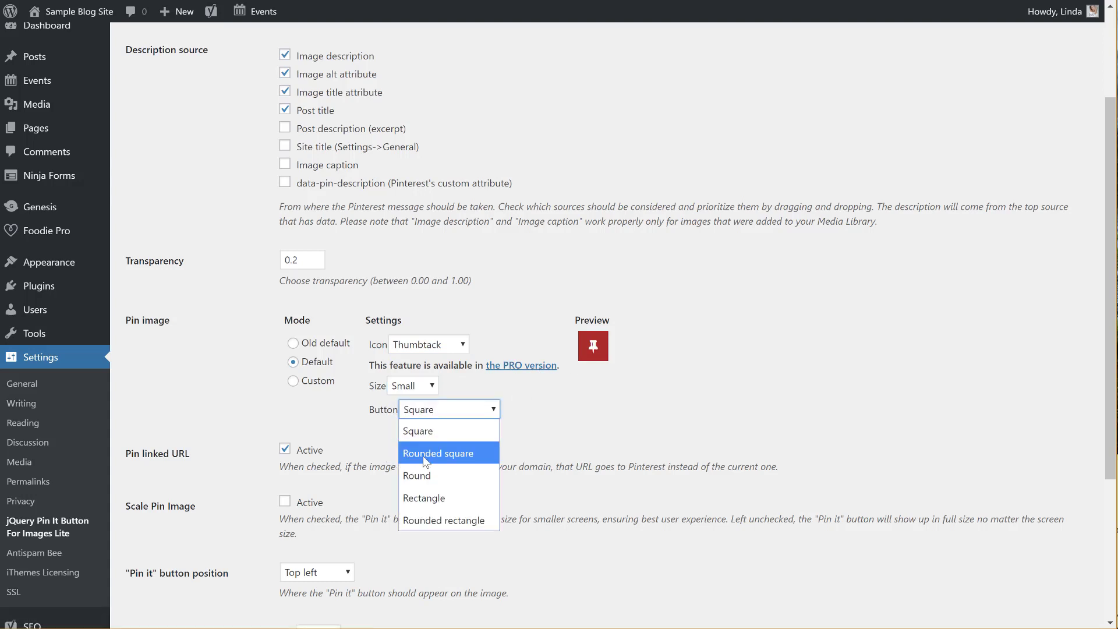
pyautogui.click(425, 456)
pyautogui.click(437, 413)
pyautogui.click(428, 476)
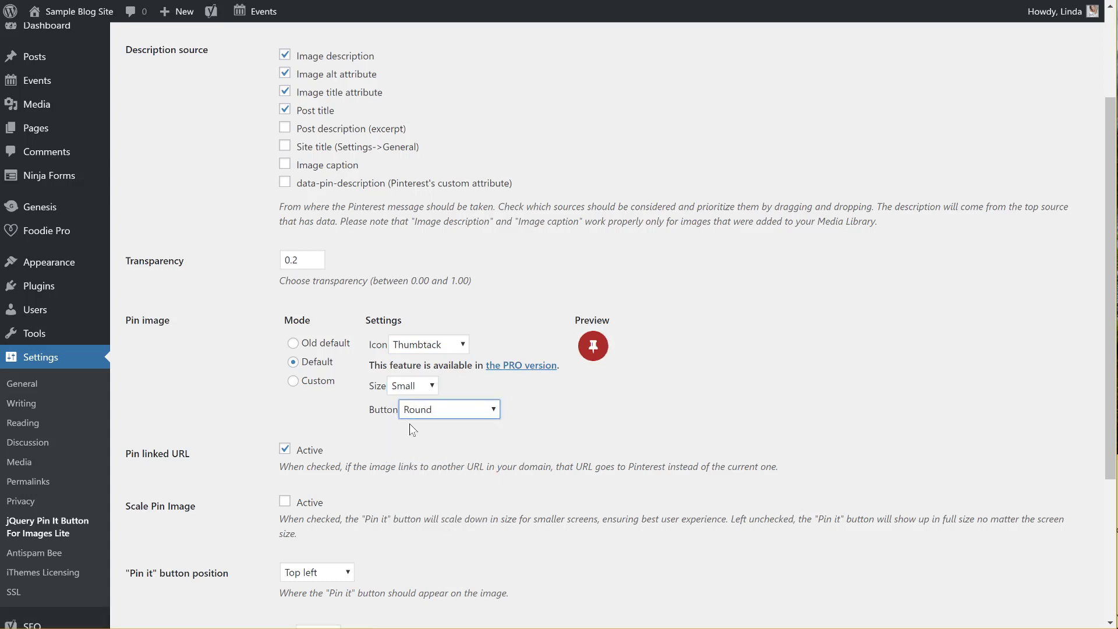
pyautogui.click(415, 411)
pyautogui.click(416, 498)
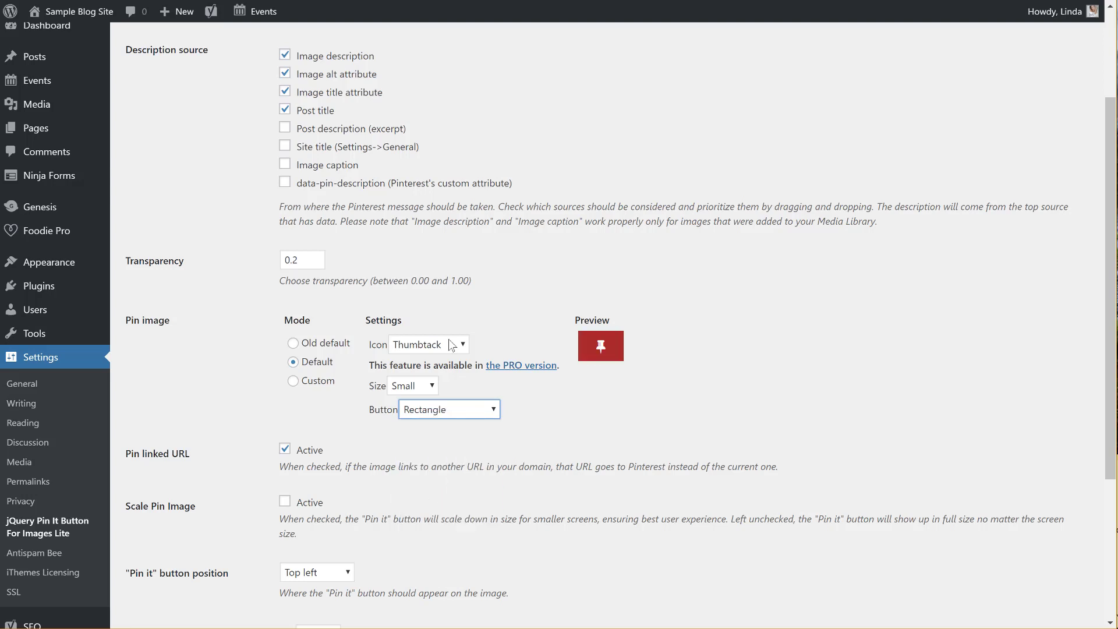
pyautogui.click(442, 415)
pyautogui.click(418, 497)
pyautogui.click(442, 408)
pyautogui.click(425, 429)
pyautogui.scroll(-3, 231, 546)
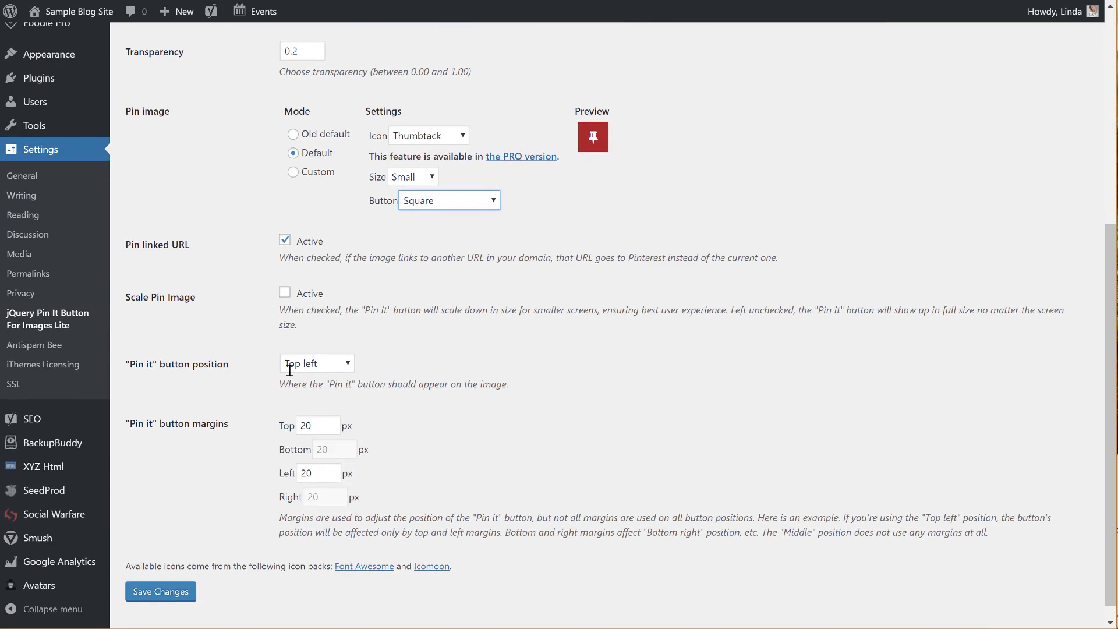
pyautogui.click(161, 592)
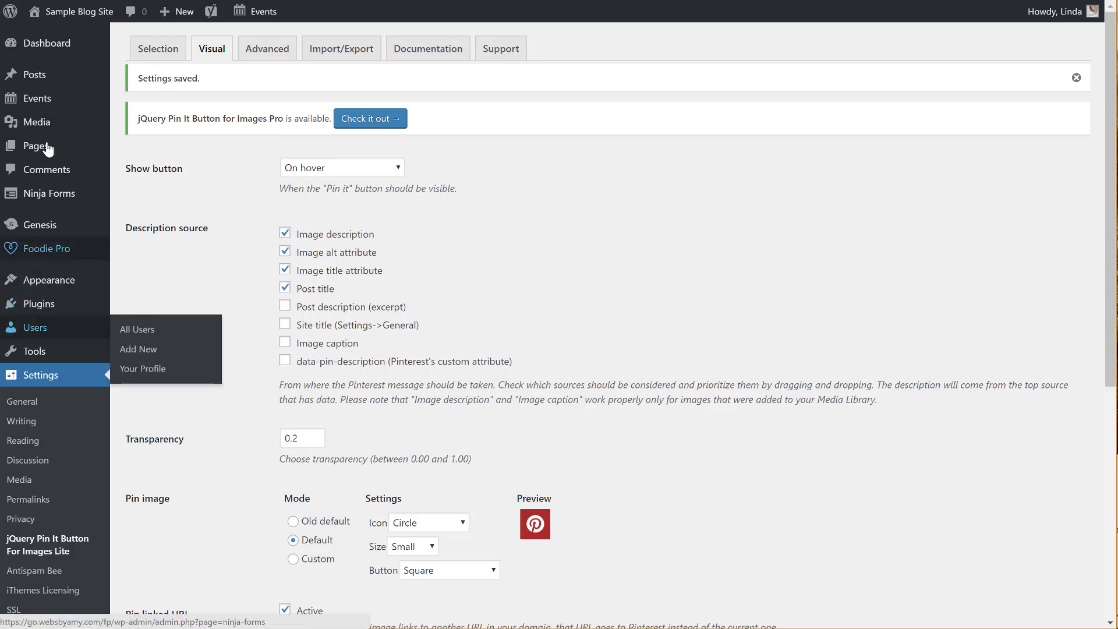
# Edit the Paper Flower Gift Boxes post and open the gift box image's details
pyautogui.moveTo(46, 76)
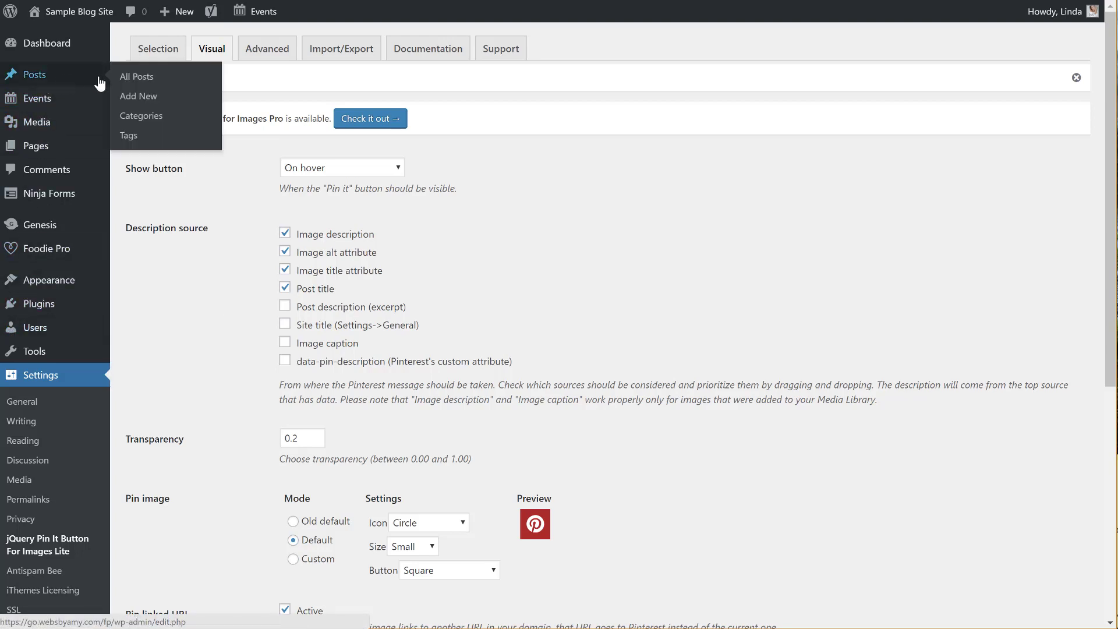
pyautogui.click(133, 83)
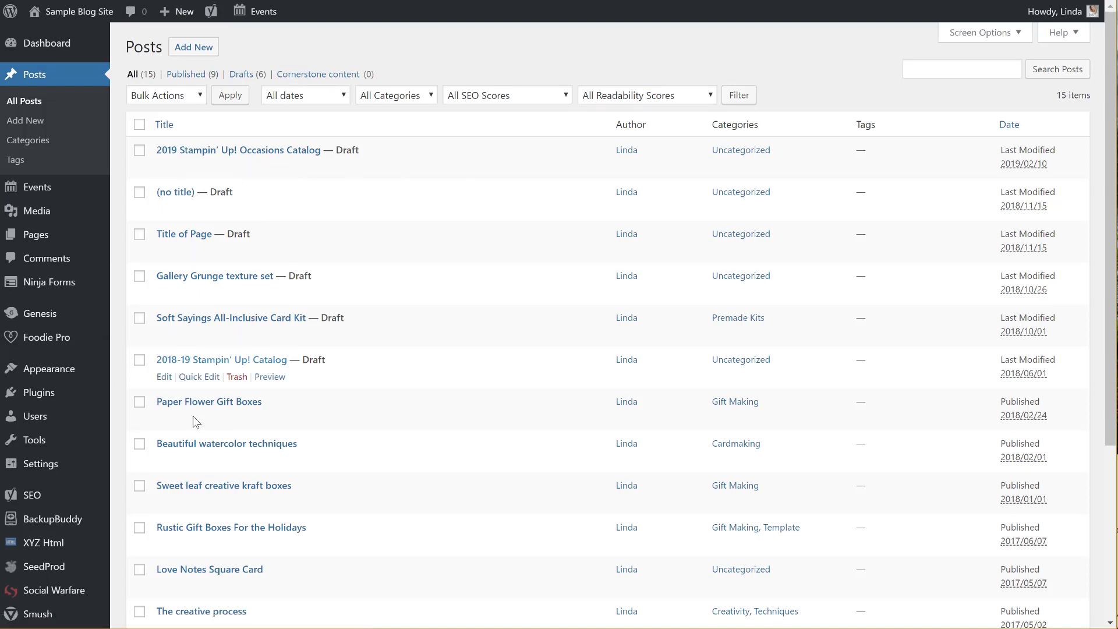
pyautogui.click(165, 420)
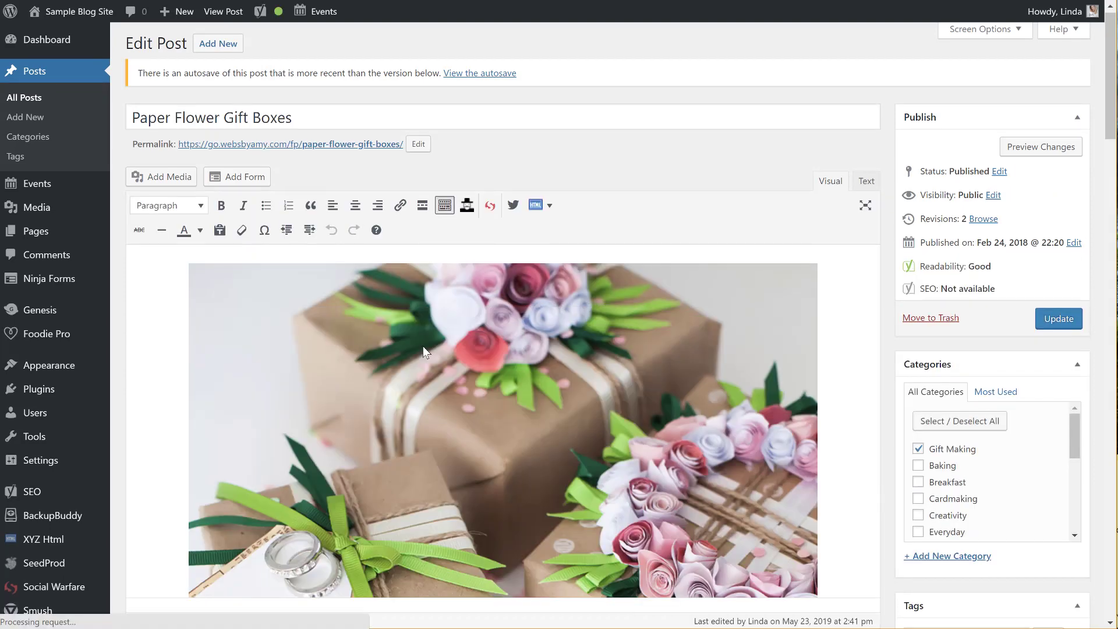
pyautogui.click(422, 346)
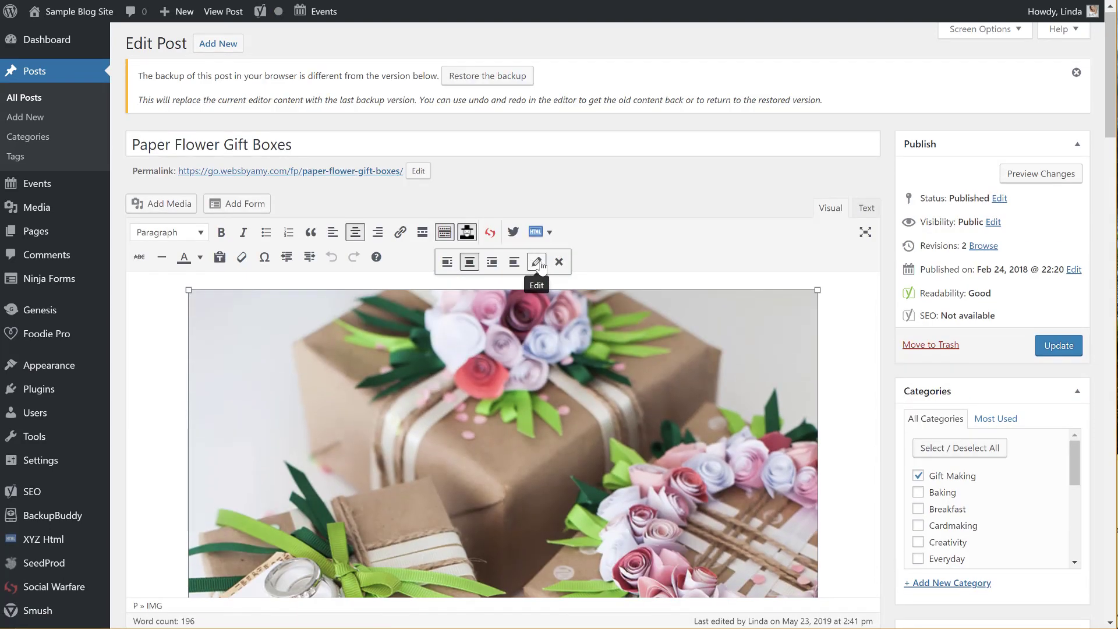
pyautogui.click(535, 264)
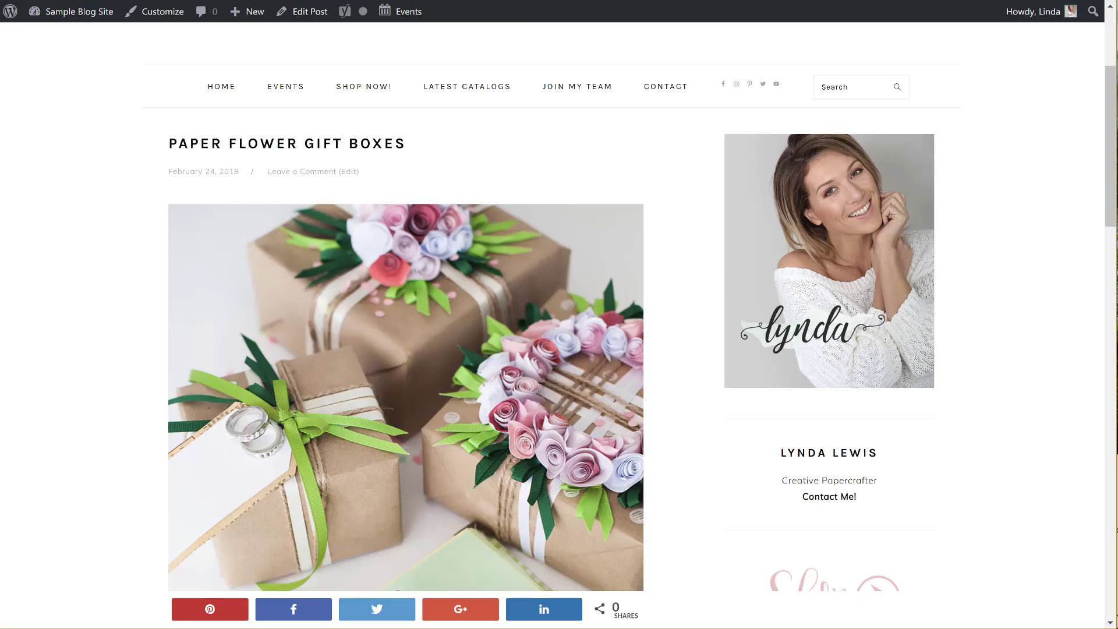
# View the published Paper Flower Gift Boxes post on the site
pyautogui.click(80, 11)
pyautogui.scroll(-15, 357, 277)
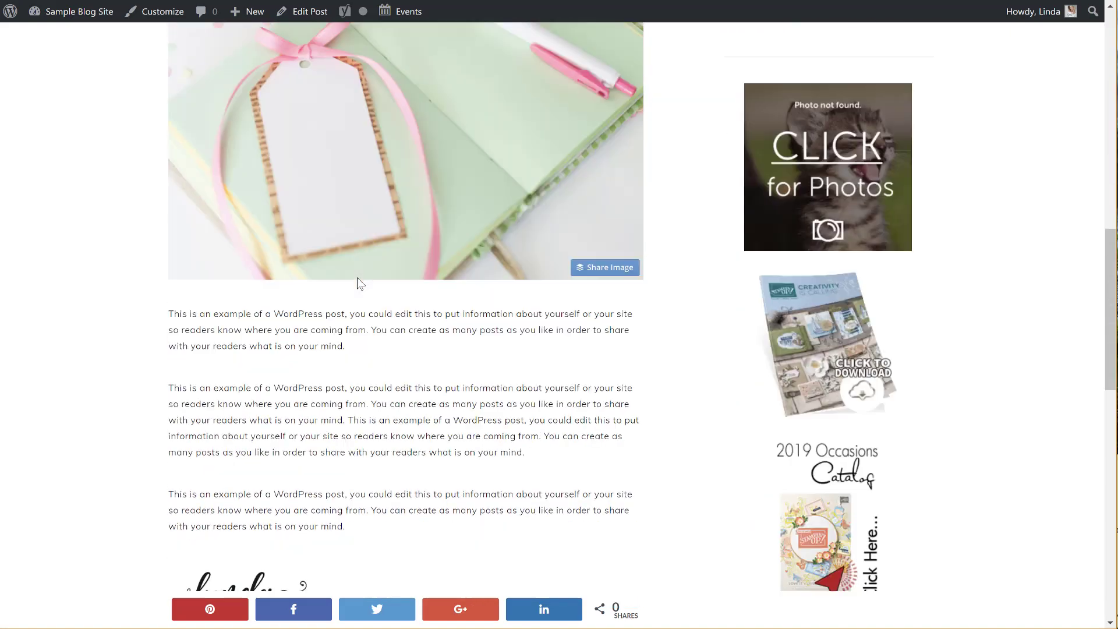
pyautogui.scroll(-1, 357, 283)
pyautogui.scroll(10, 284, 316)
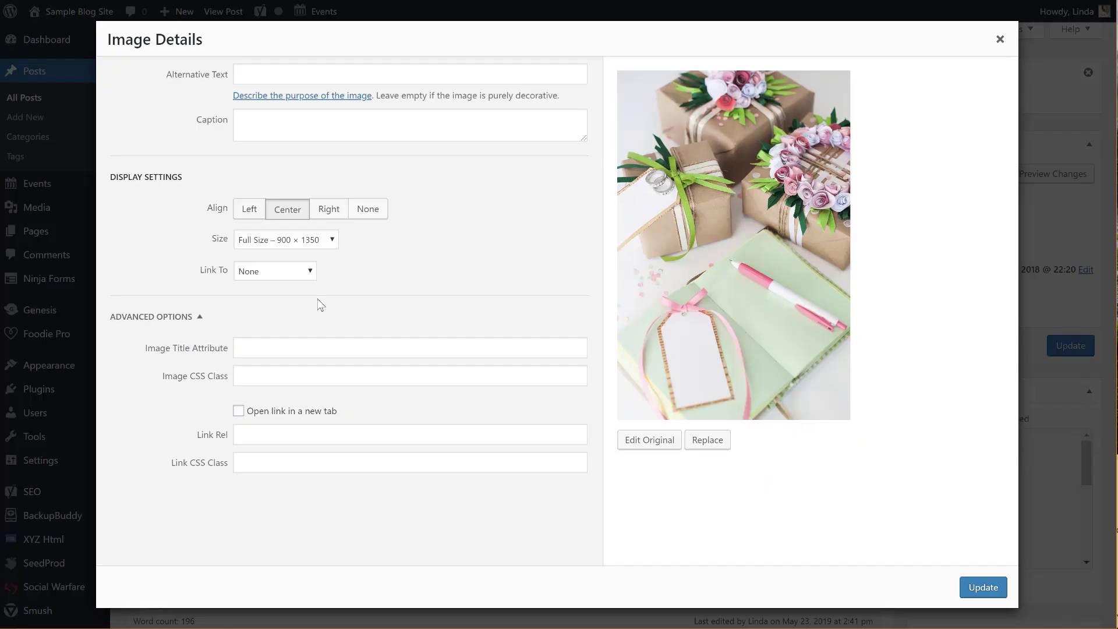
# Set the gift box image's CSS class to pinit and update the post
pyautogui.click(205, 318)
pyautogui.click(200, 317)
pyautogui.click(342, 377)
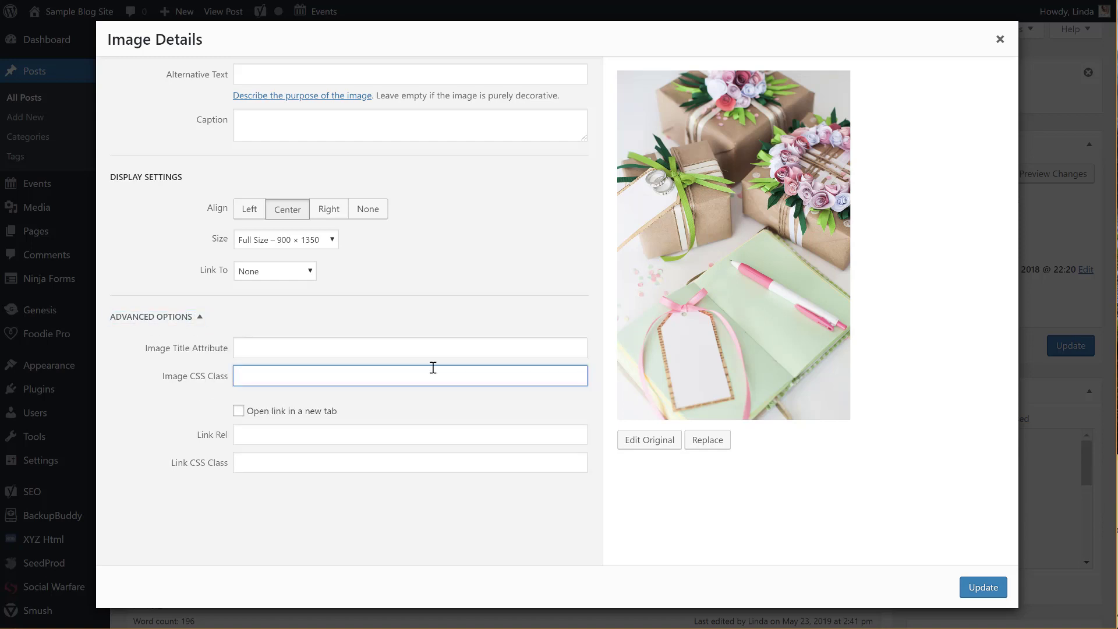
pyautogui.write('pinit')
pyautogui.click(985, 592)
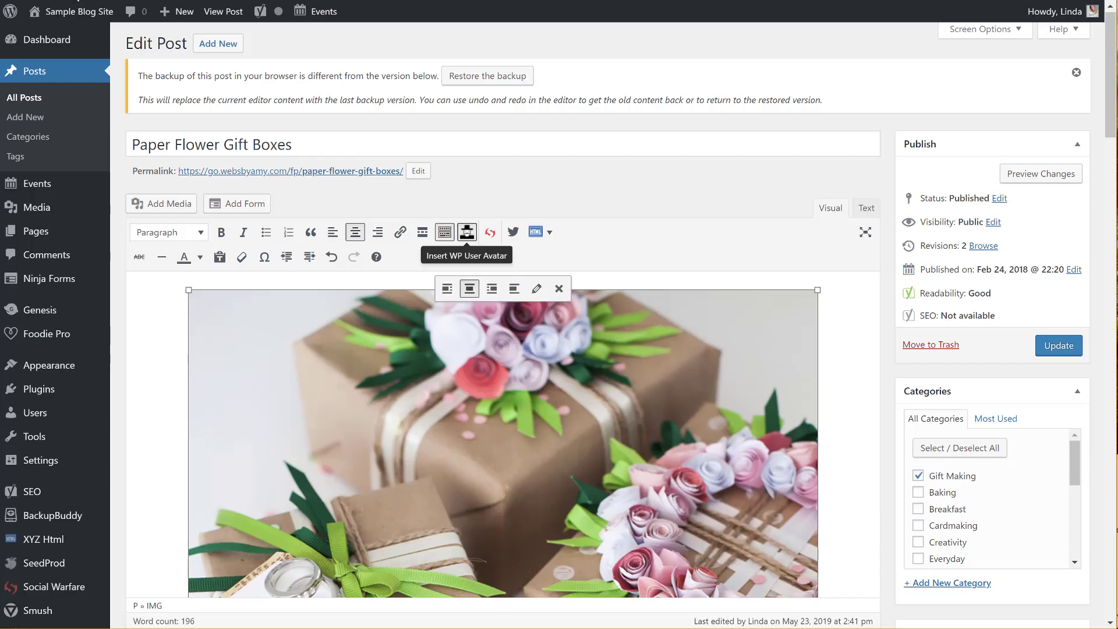
pyautogui.click(1067, 356)
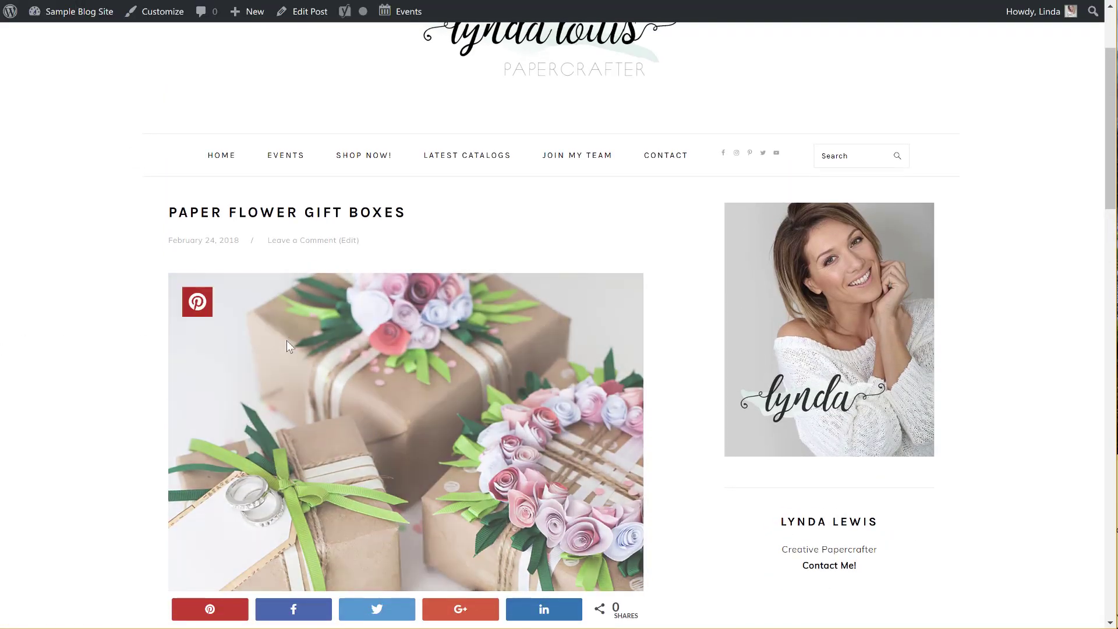
# Send the gift box image to Pinterest with its Pin It button
pyautogui.scroll(-15, 291, 340)
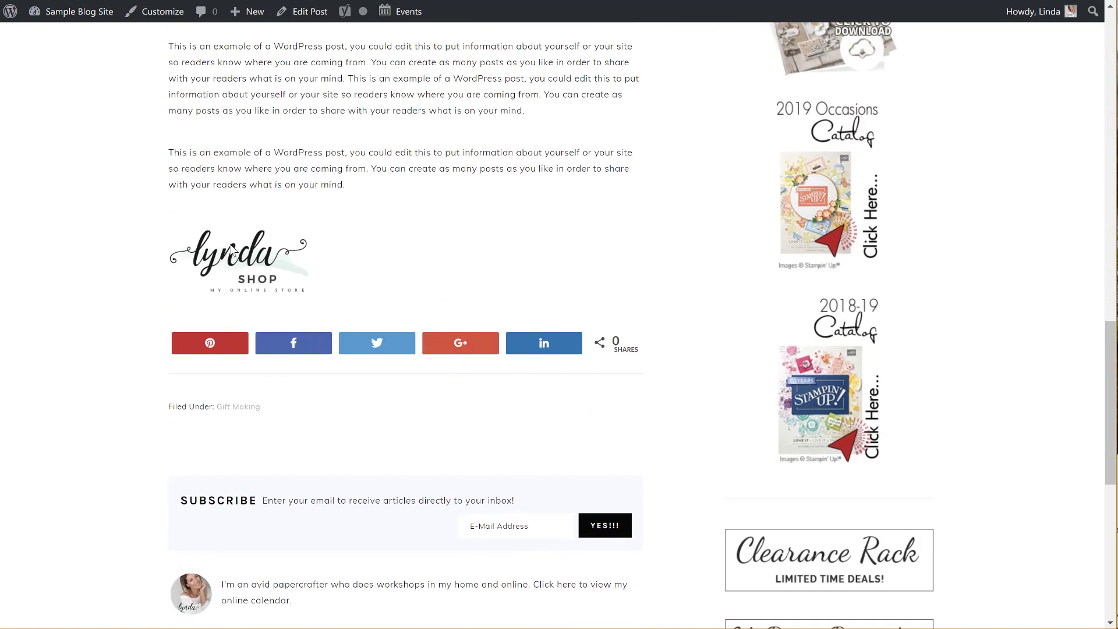
pyautogui.scroll(2, 251, 243)
pyautogui.scroll(15, 251, 244)
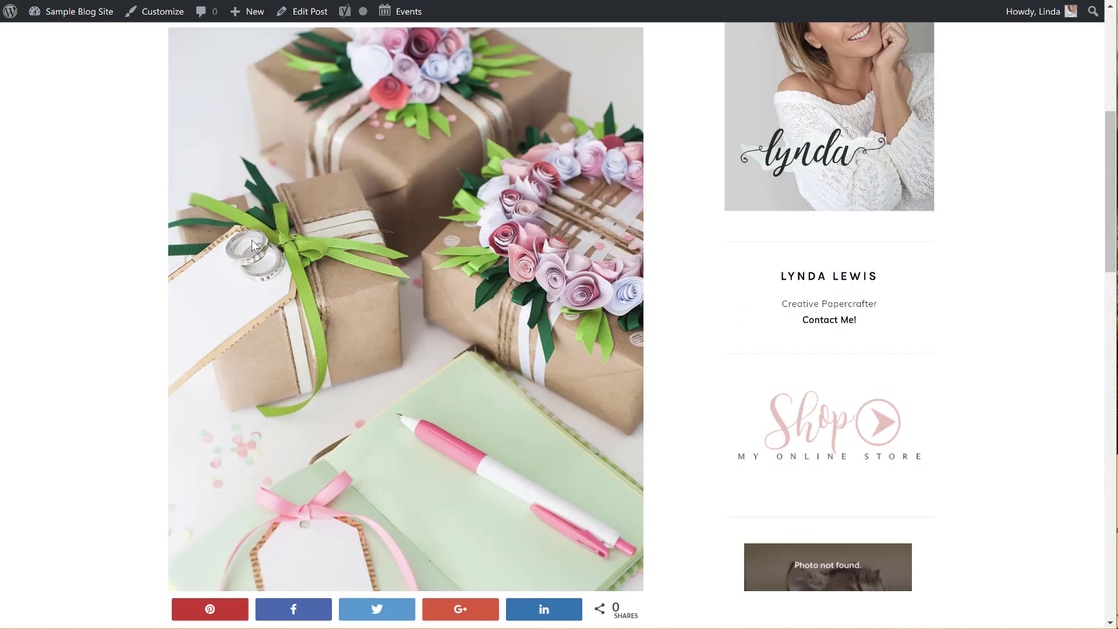
pyautogui.scroll(-3, 255, 246)
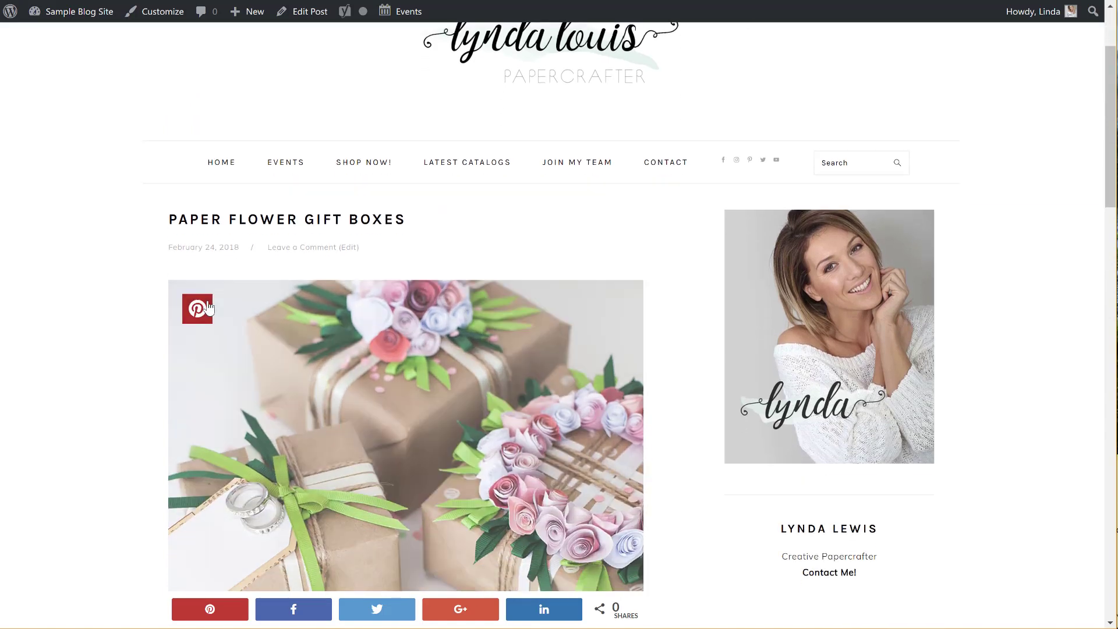
pyautogui.click(198, 304)
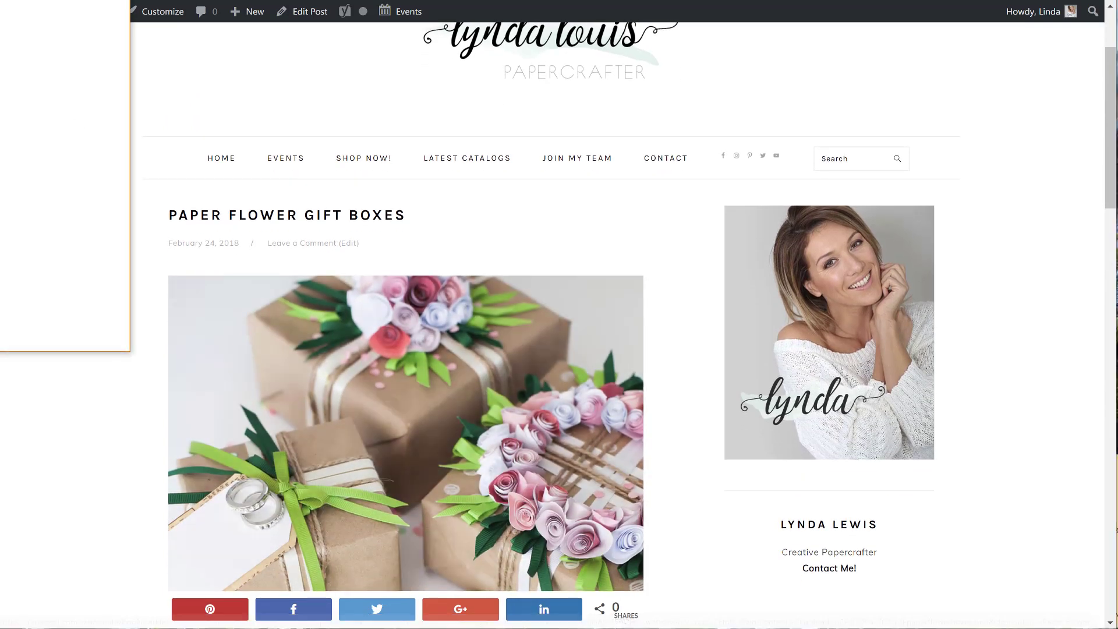
# Widen the Pinterest popup and move it higher to show the 'Paper Flower Gift Boxes' description
pyautogui.moveTo(565, 139); pyautogui.dragTo(1017, 150)
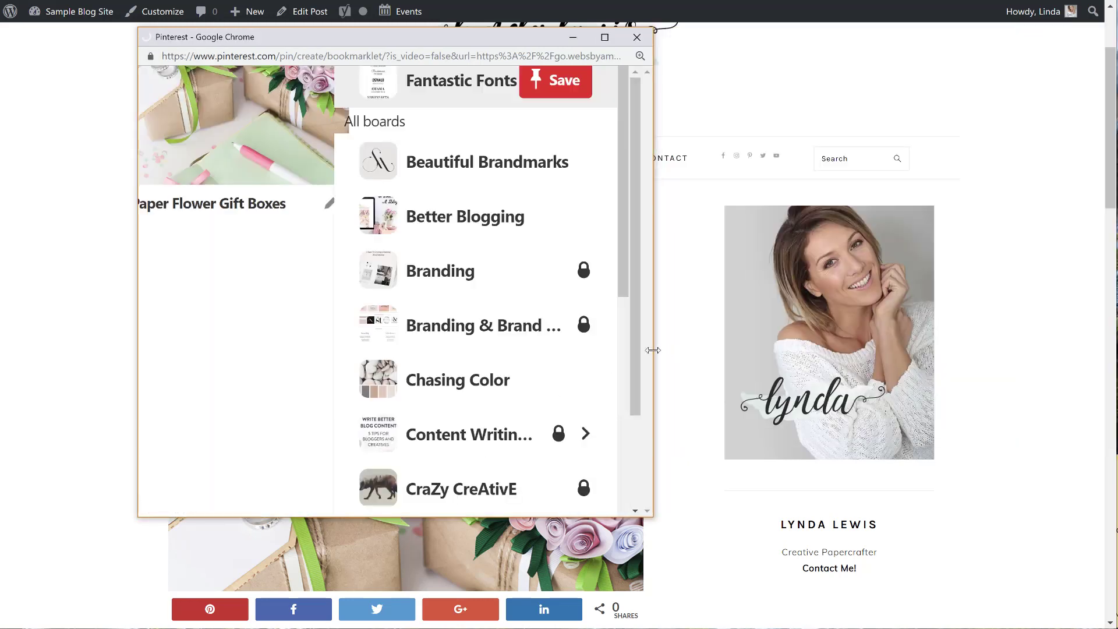
pyautogui.moveTo(653, 350); pyautogui.dragTo(933, 344)
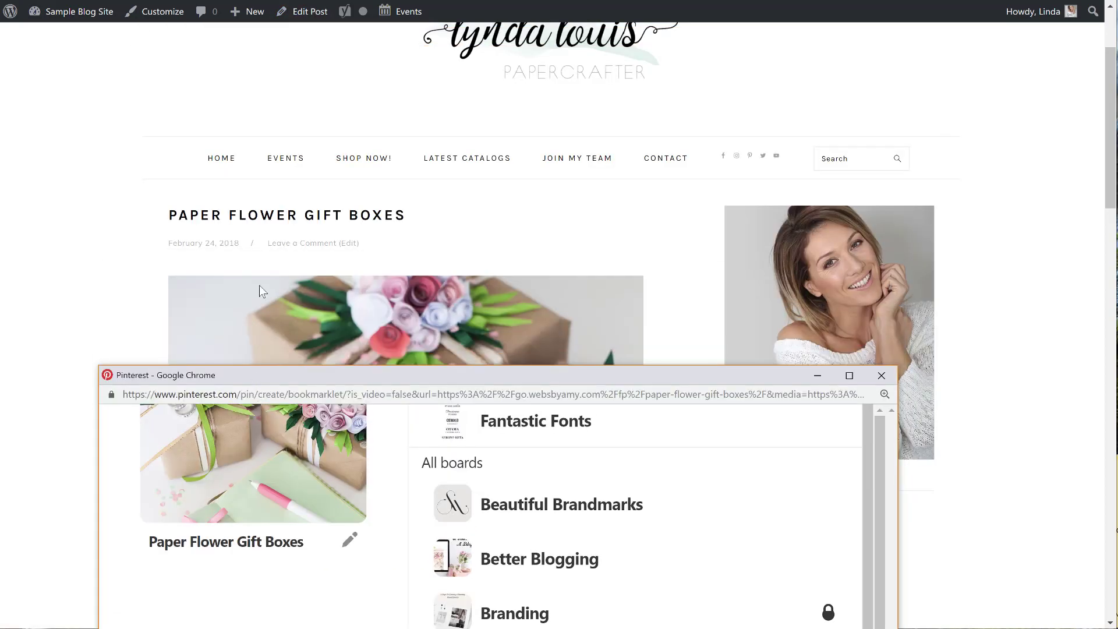
pyautogui.moveTo(261, 376); pyautogui.dragTo(252, 246)
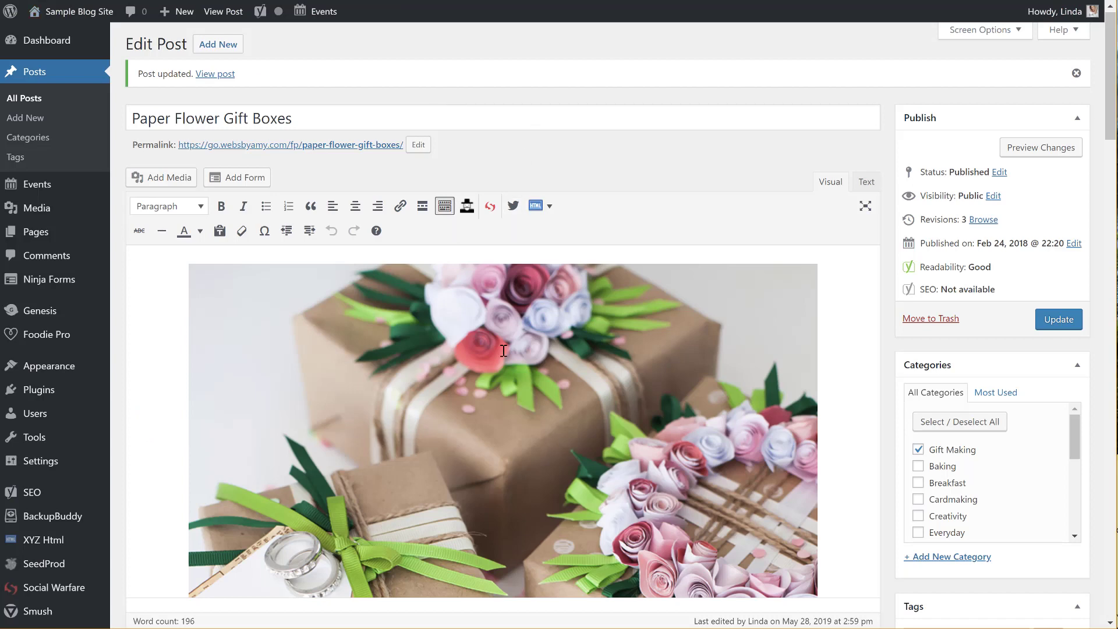
# Open Image Details for the gift box photo and focus the Alternative Text field
pyautogui.click(504, 350)
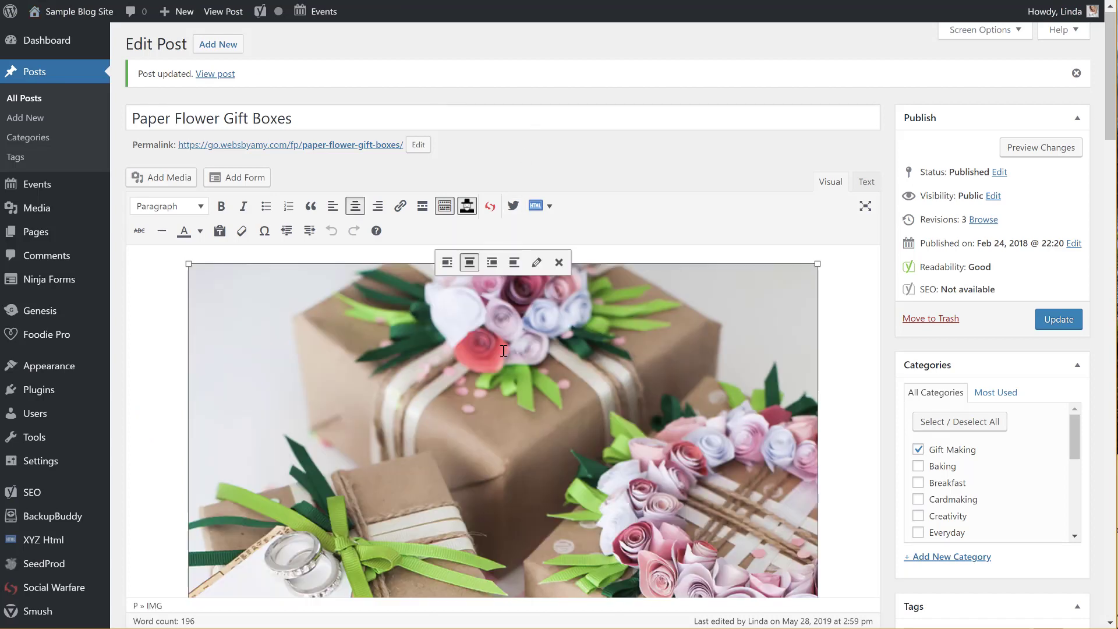
pyautogui.click(534, 260)
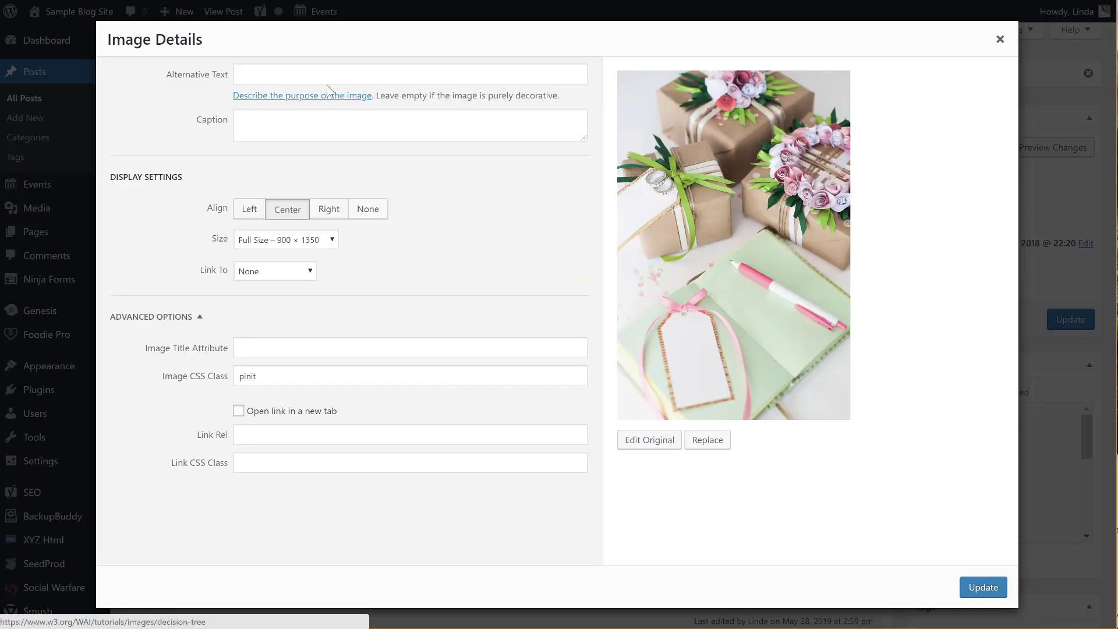
pyautogui.click(320, 79)
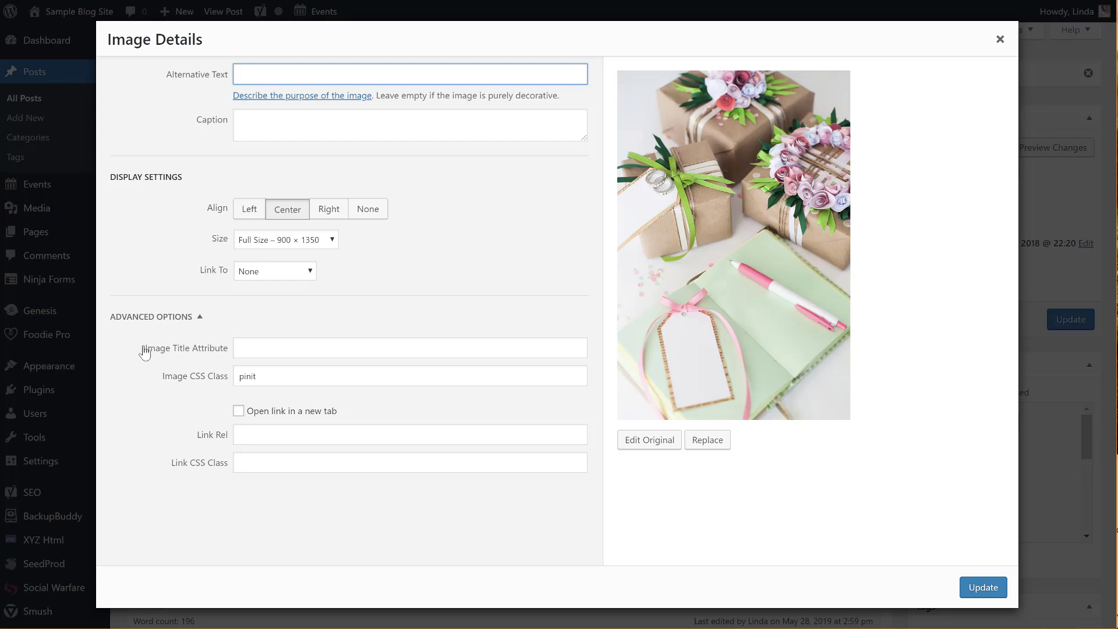
pyautogui.click(271, 344)
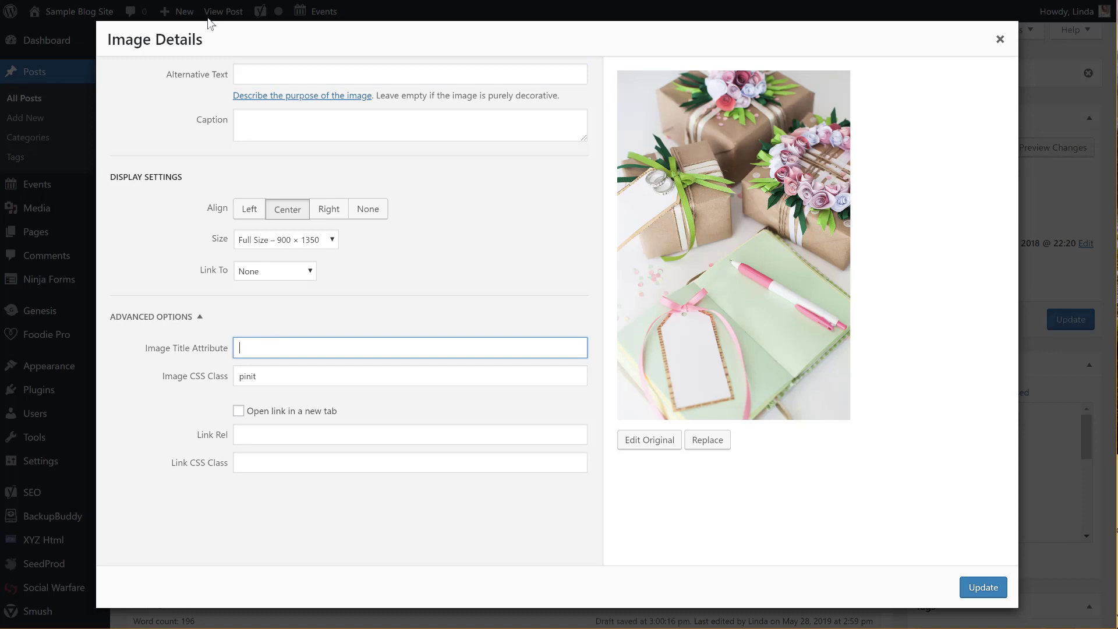
pyautogui.click(250, 76)
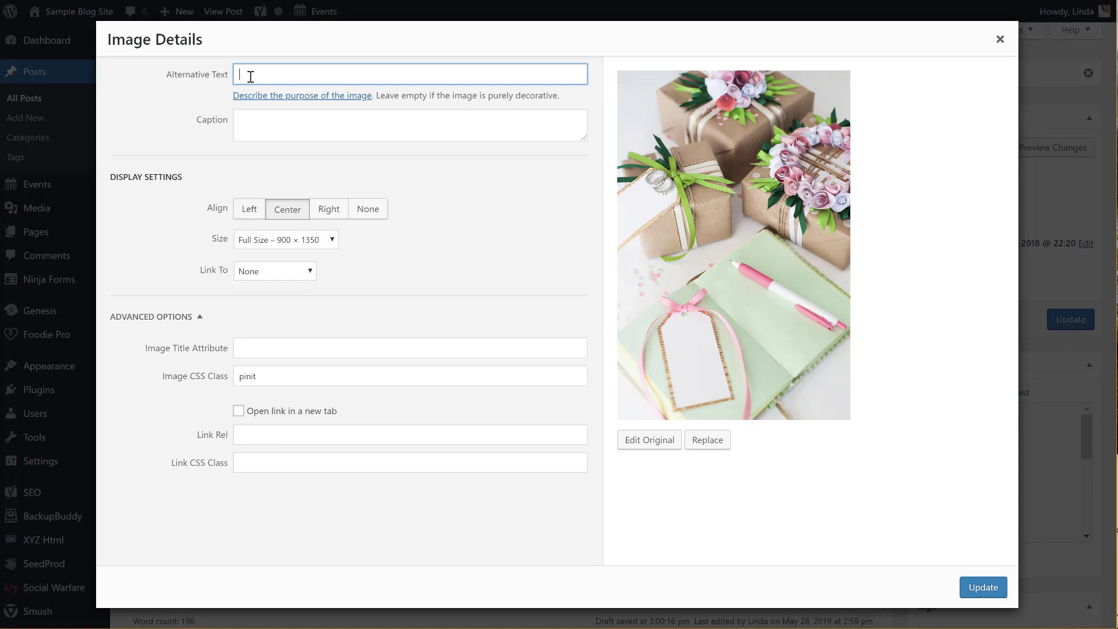
# Enter 'Paper flower gift box ideas' as the image's alternative text
pyautogui.click(282, 129)
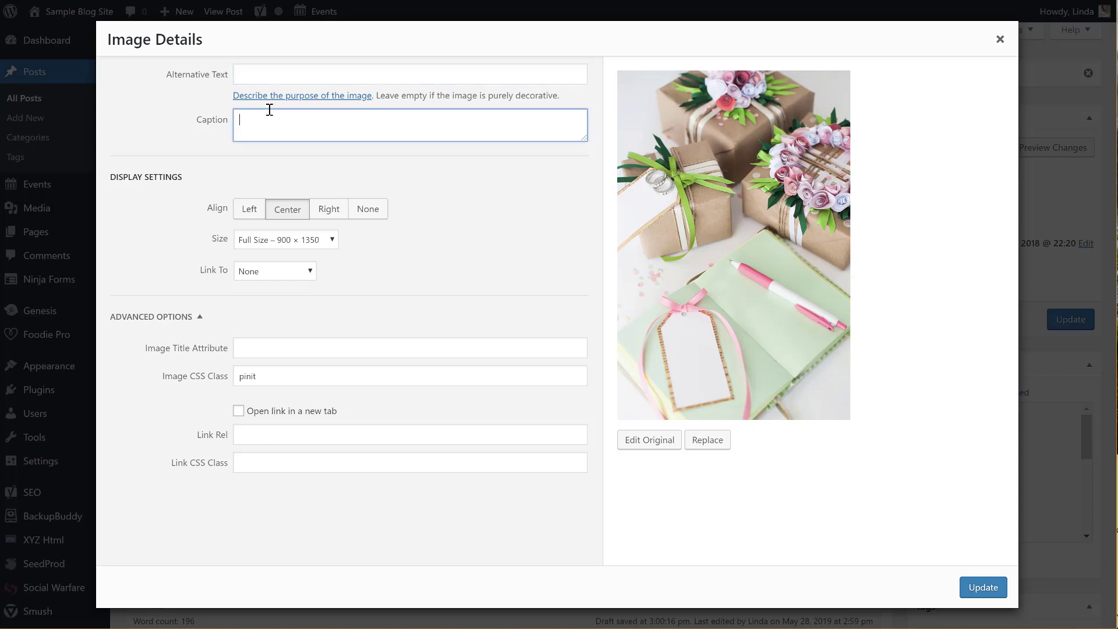
pyautogui.click(261, 70)
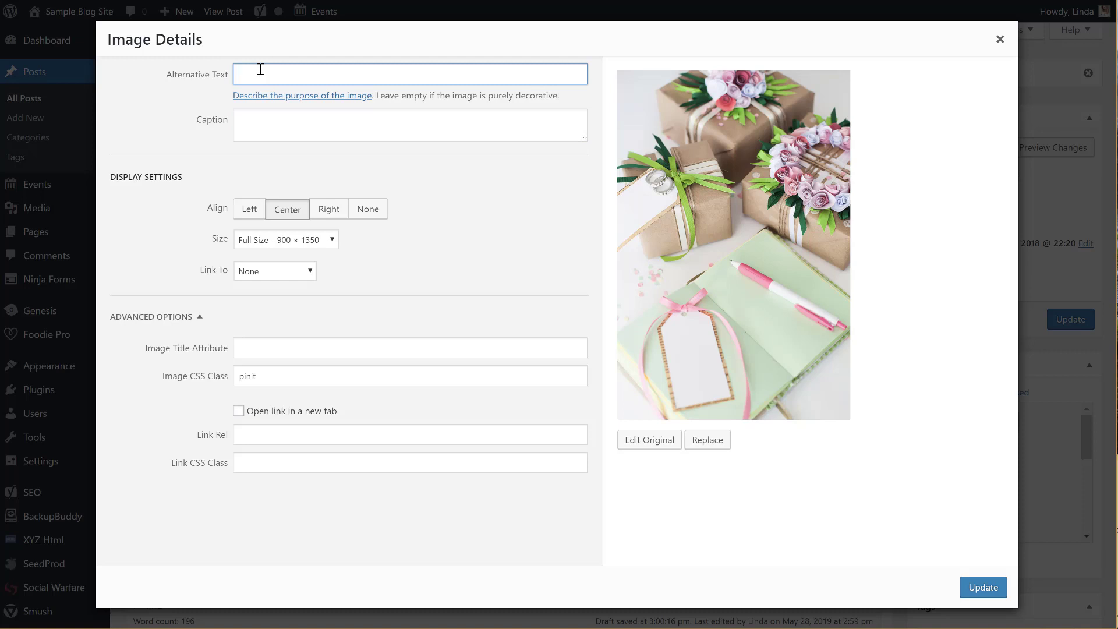
pyautogui.write('Paper flower gift box ideas')
pyautogui.moveTo(369, 76); pyautogui.dragTo(239, 72)
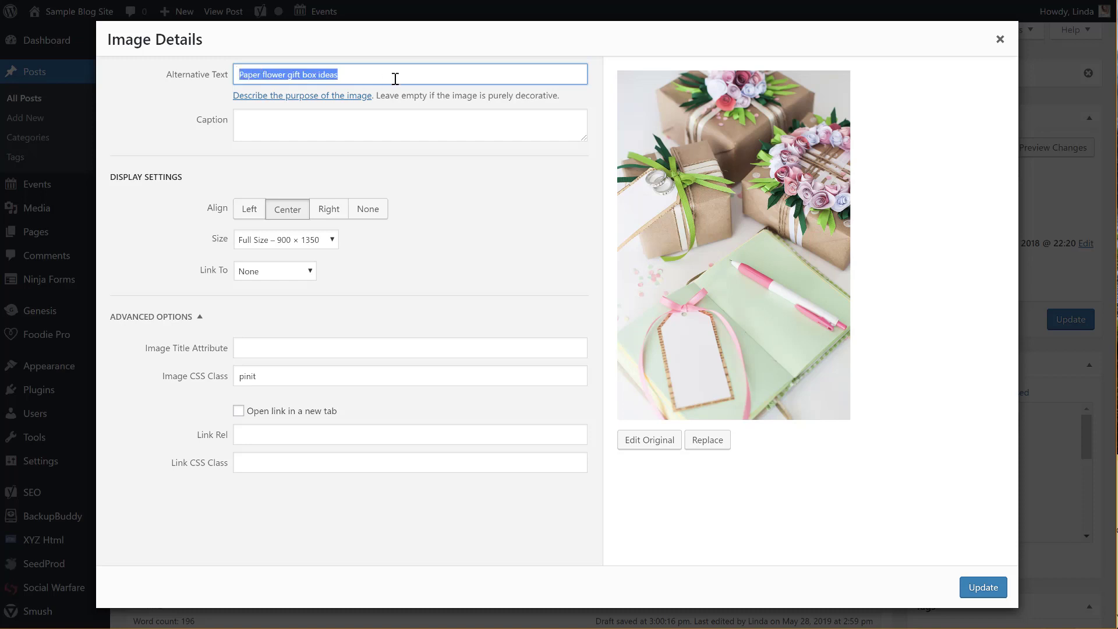
pyautogui.click(344, 69)
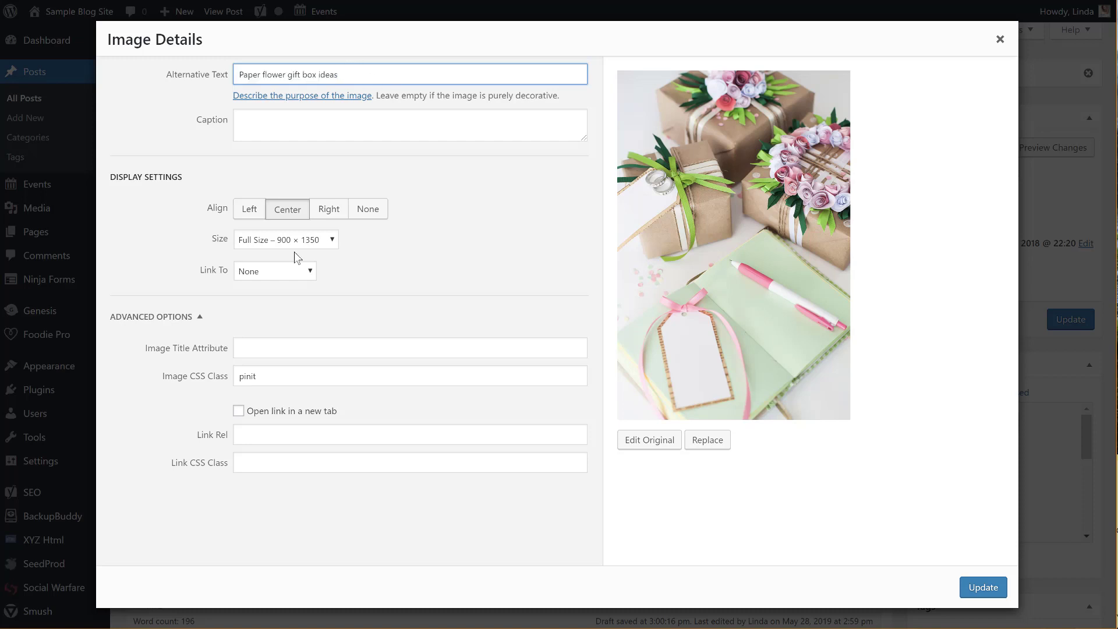
# Apply the alt text, then delete the gift box image and update the post
pyautogui.click(983, 588)
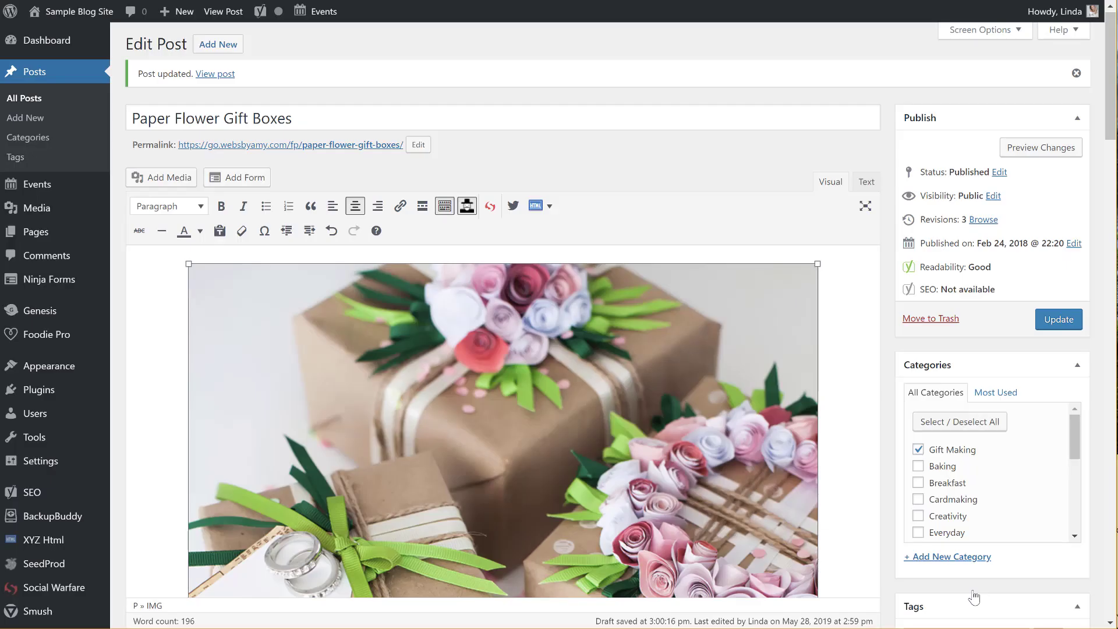
pyautogui.click(851, 305)
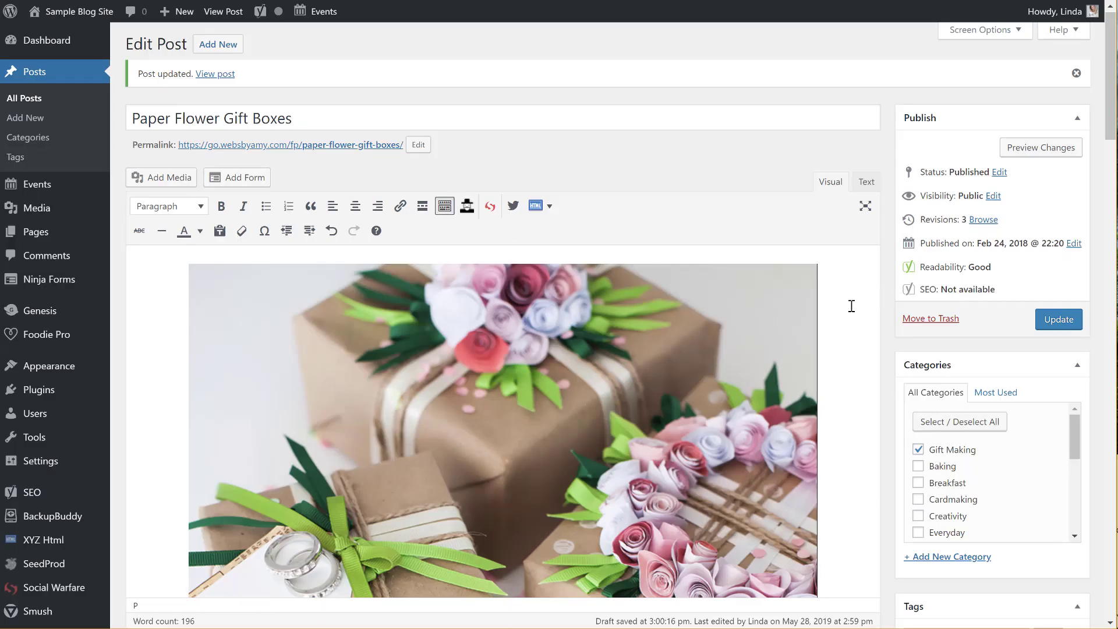
pyautogui.click(566, 305)
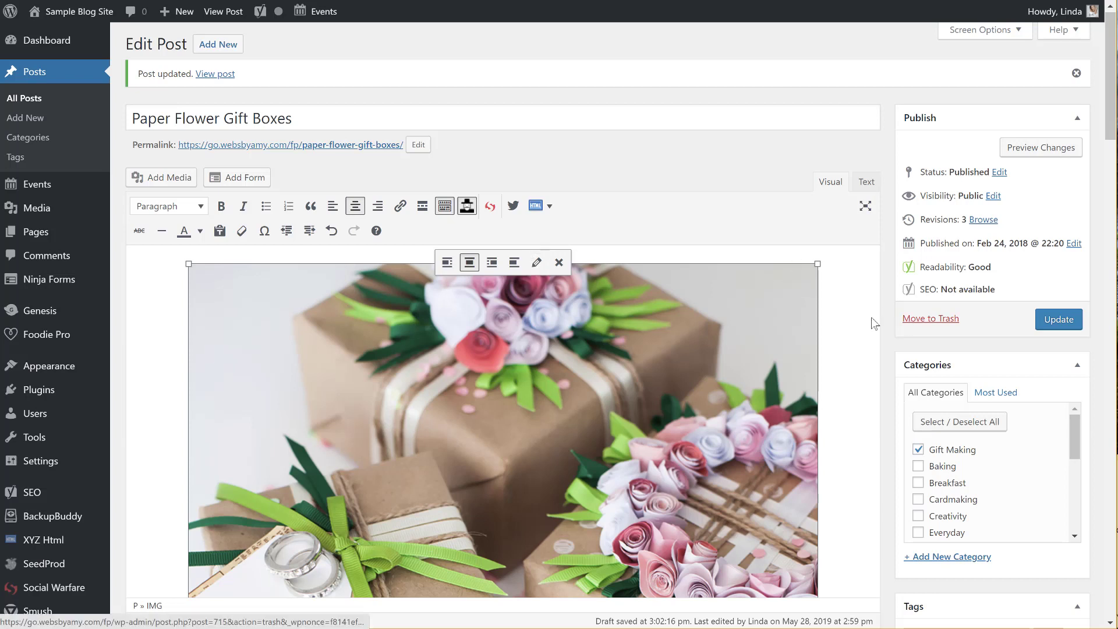
pyautogui.click(843, 330)
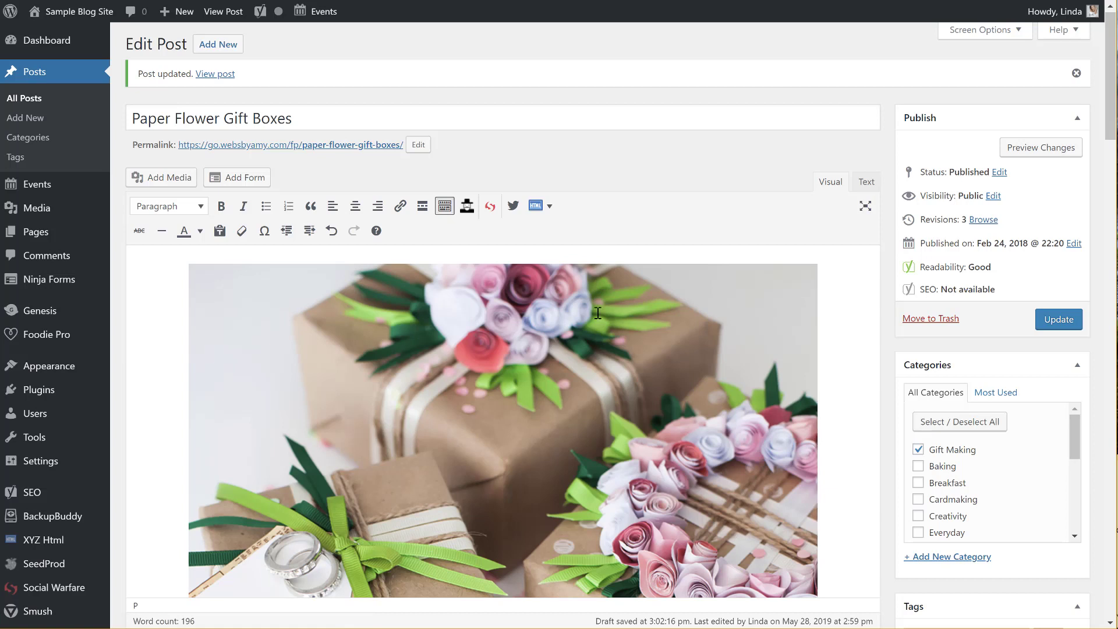
pyautogui.click(547, 277)
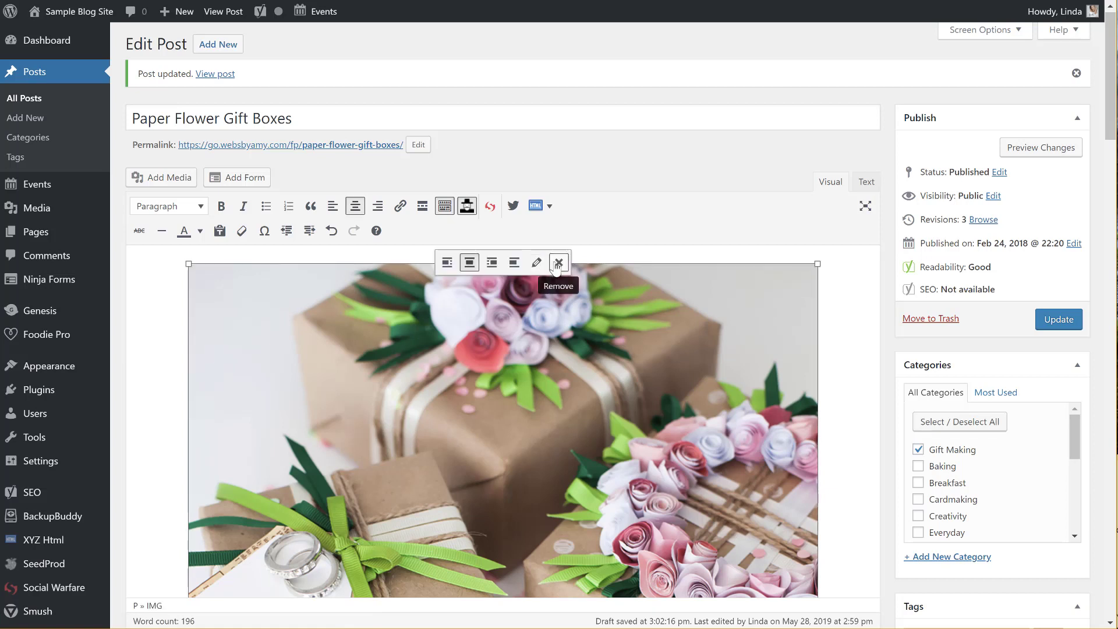
pyautogui.click(558, 263)
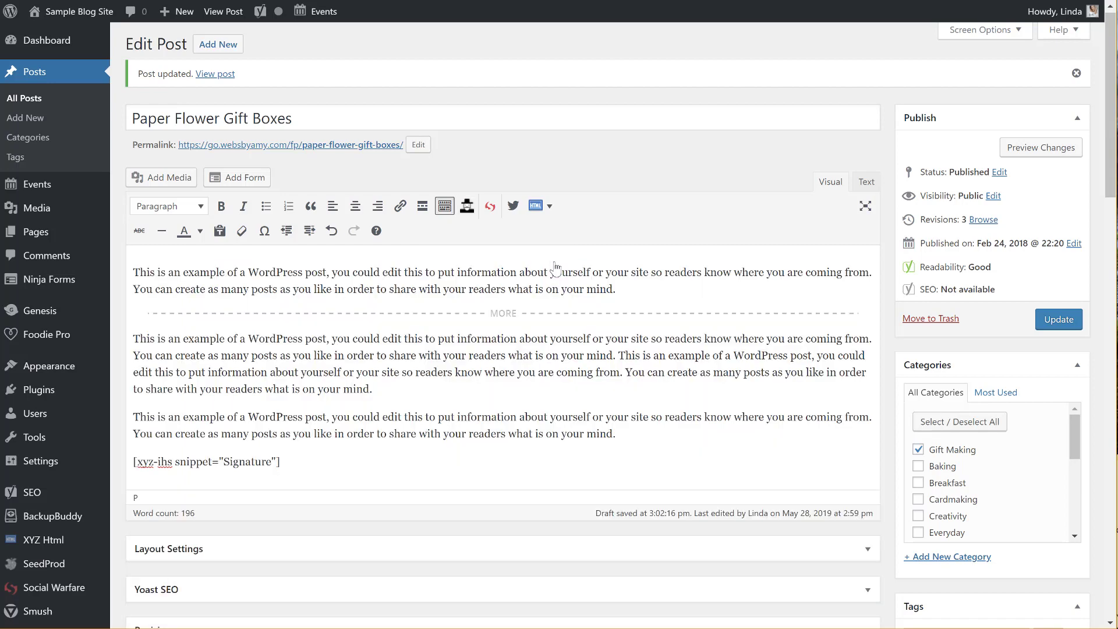
pyautogui.click(1047, 322)
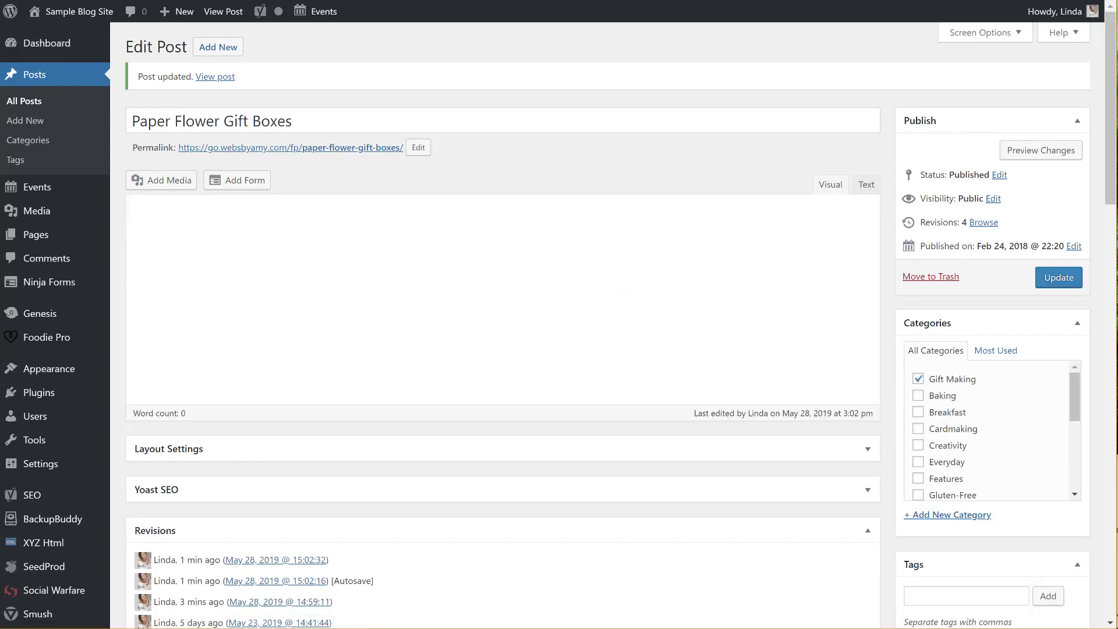
# Pick paperflowerboxes in the media library, setting its alt text and title to 'Paper Flower Gift Boxes'
pyautogui.click(168, 182)
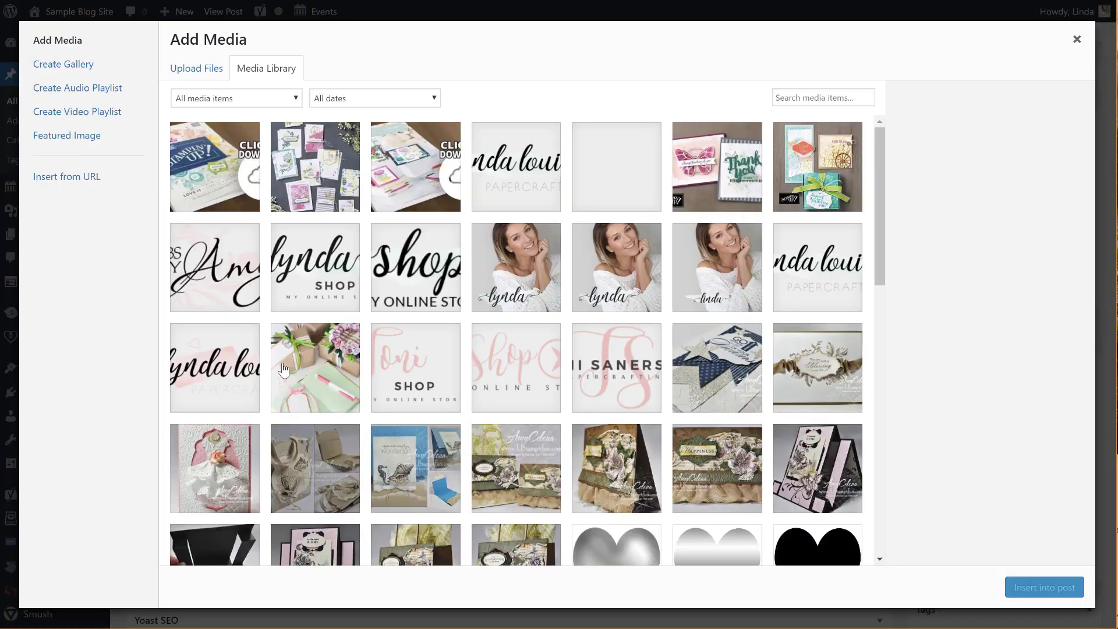
pyautogui.click(284, 370)
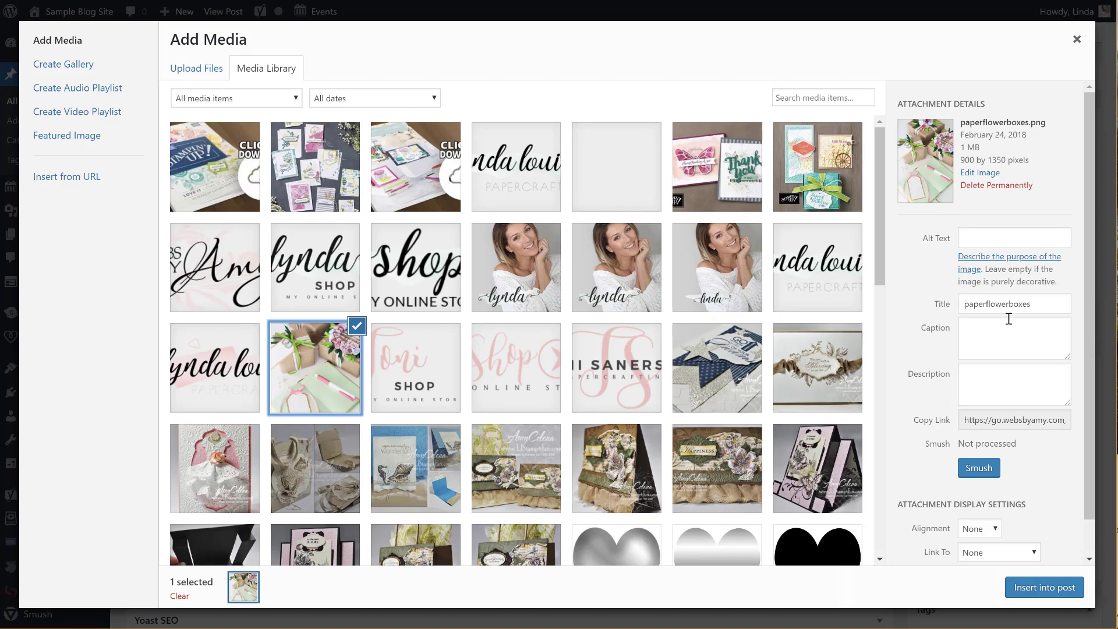
pyautogui.moveTo(1042, 304); pyautogui.dragTo(962, 304)
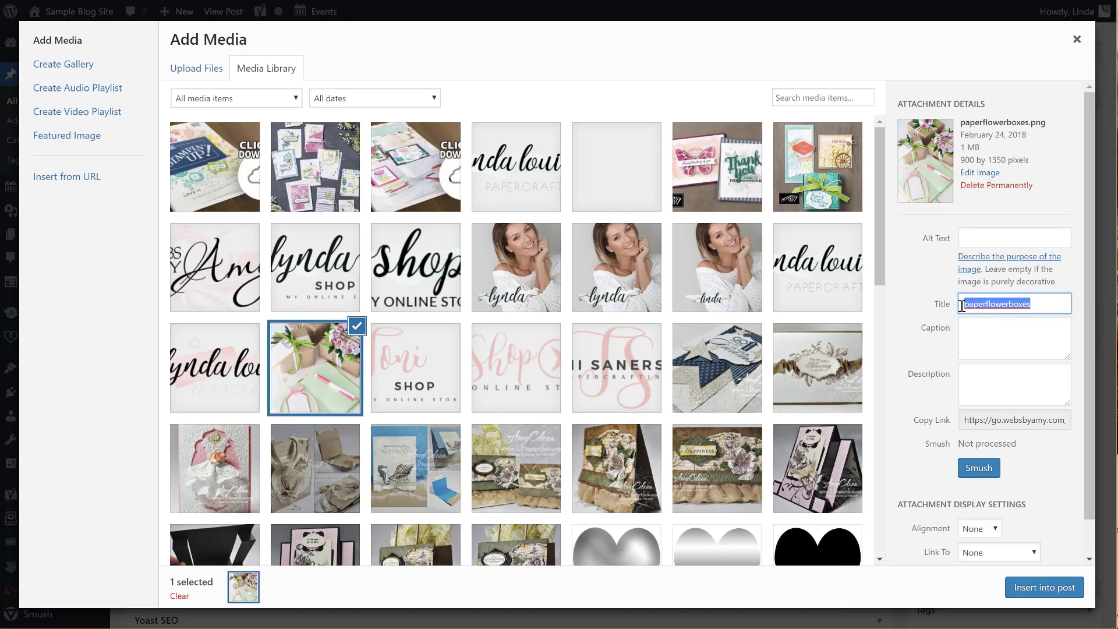
pyautogui.click(977, 237)
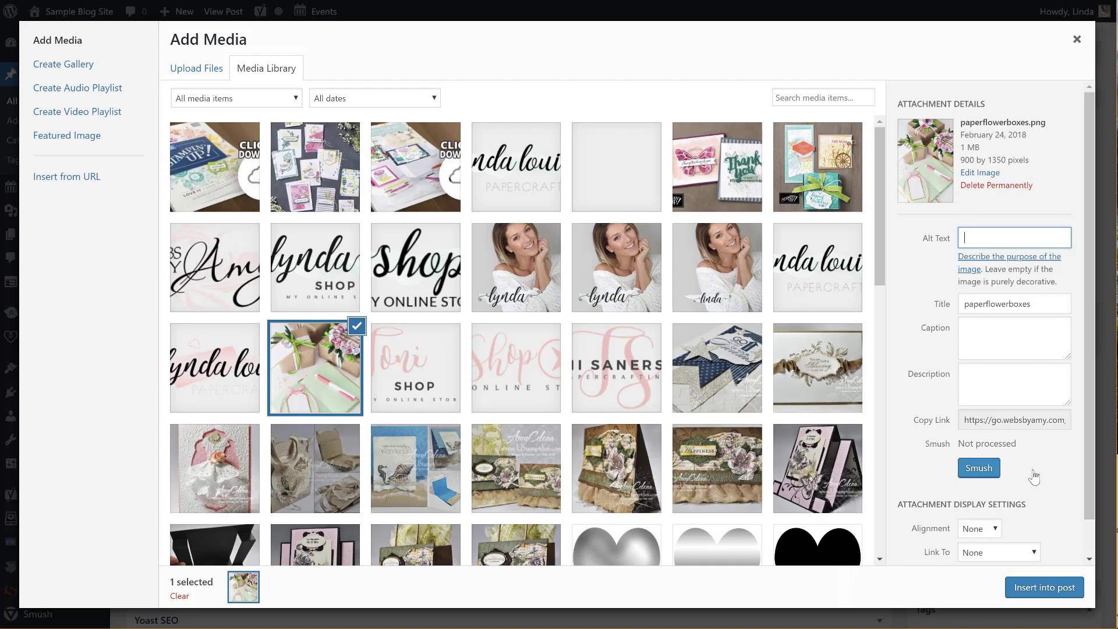
pyautogui.write('Paper Flower Gift Boxes')
pyautogui.click(971, 303)
pyautogui.moveTo(1049, 298); pyautogui.dragTo(875, 317)
pyautogui.write('Paper Fl')
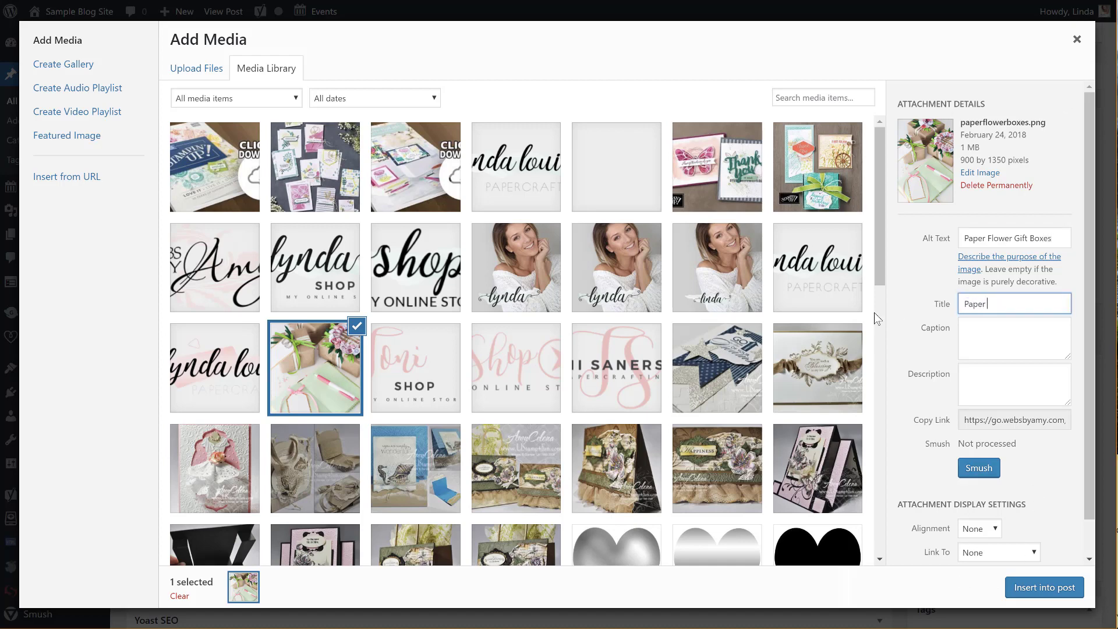
pyautogui.write('ower Gift Boxes')
# Give the image the description 'FREE paper flower tutorial on my blog!' and insert it
pyautogui.click(1059, 237)
pyautogui.click(997, 325)
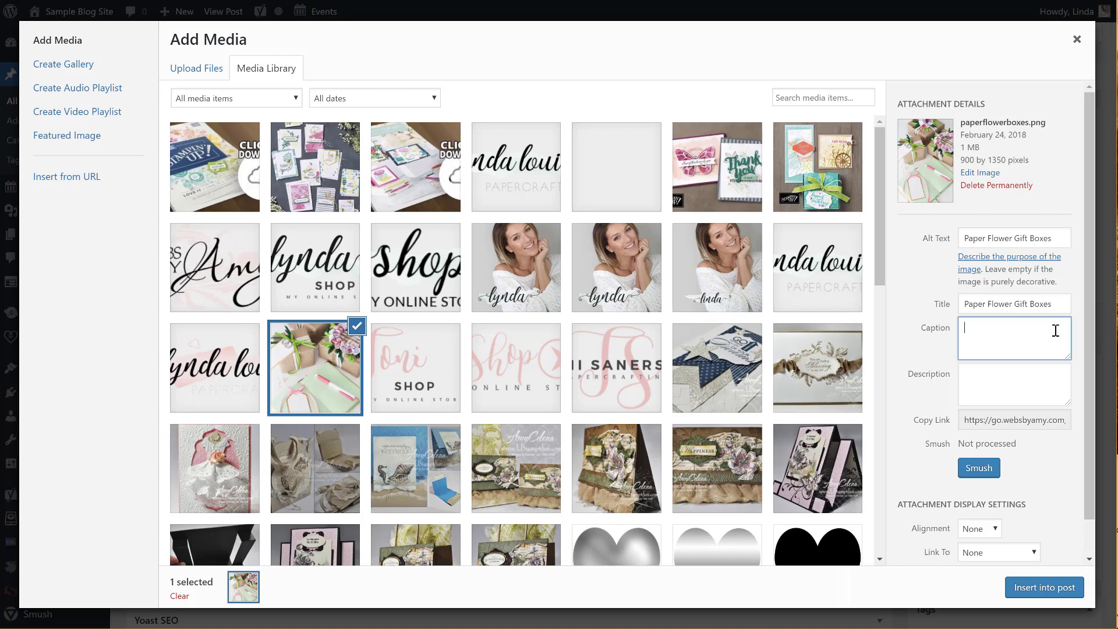
pyautogui.click(993, 384)
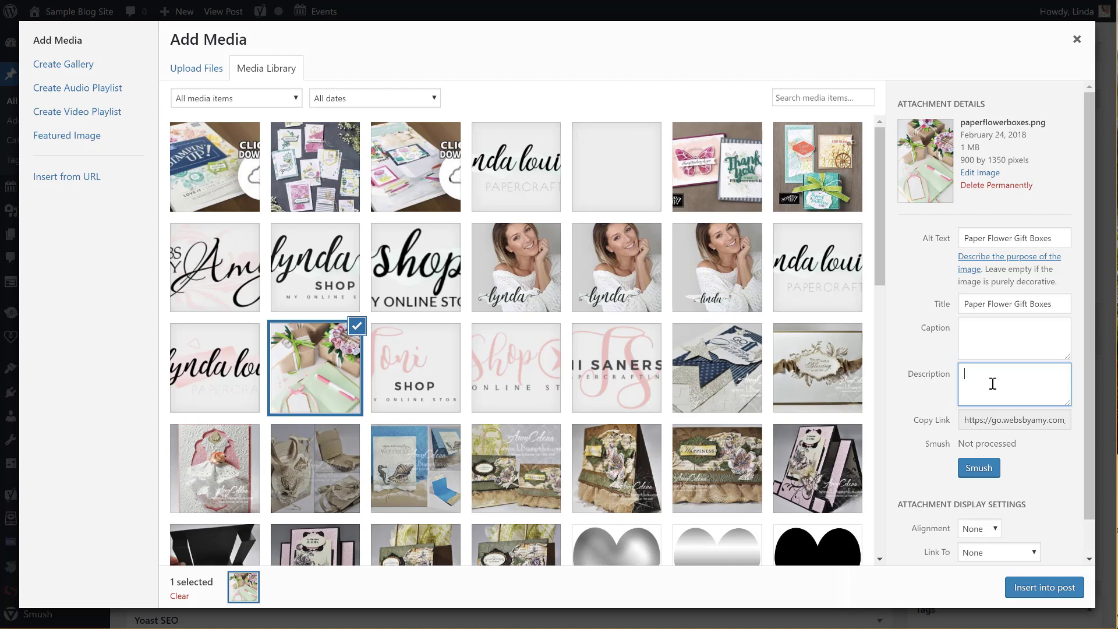
pyautogui.write('FREE paper flower tutorial on my blog!')
pyautogui.scroll(-1, 1000, 468)
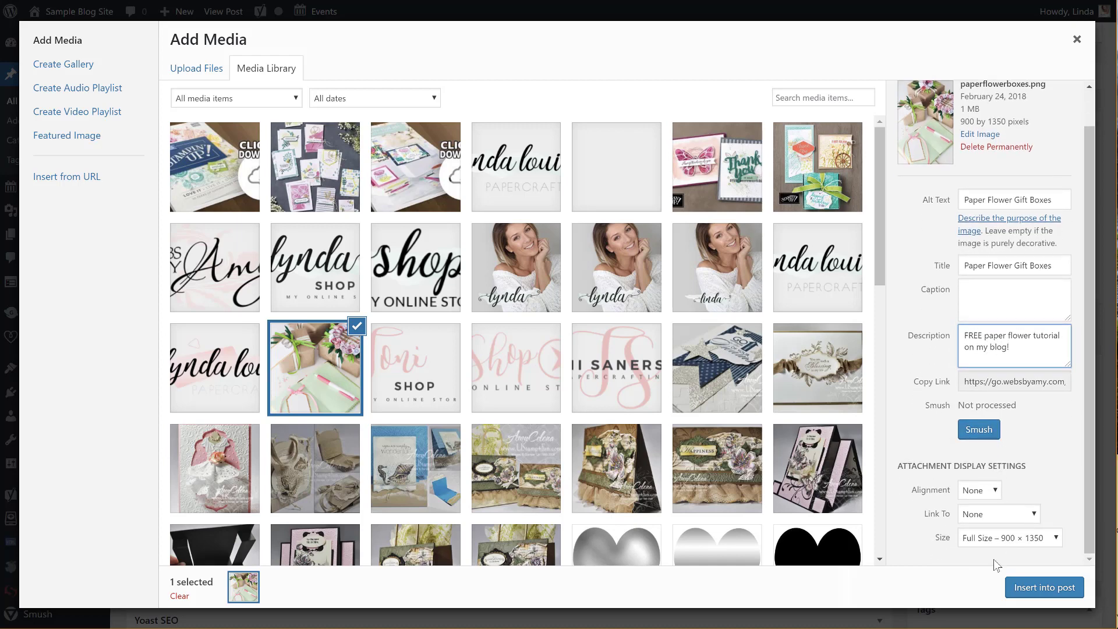
pyautogui.click(1040, 585)
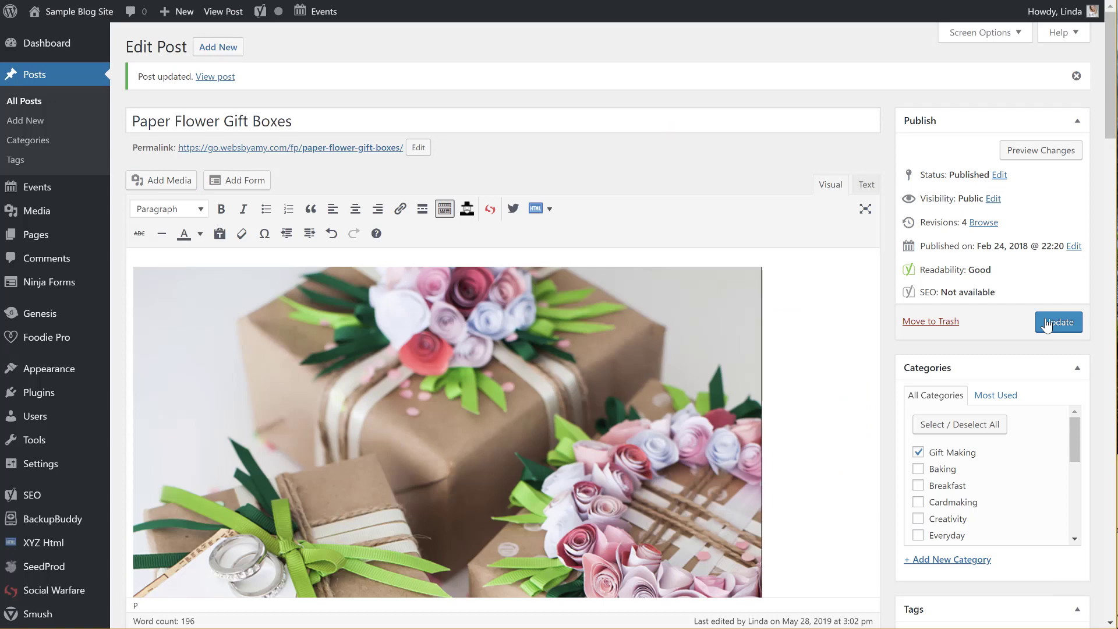
# Set the reinserted image's CSS class to 'pinit' in Image Details and update the post
pyautogui.click(297, 402)
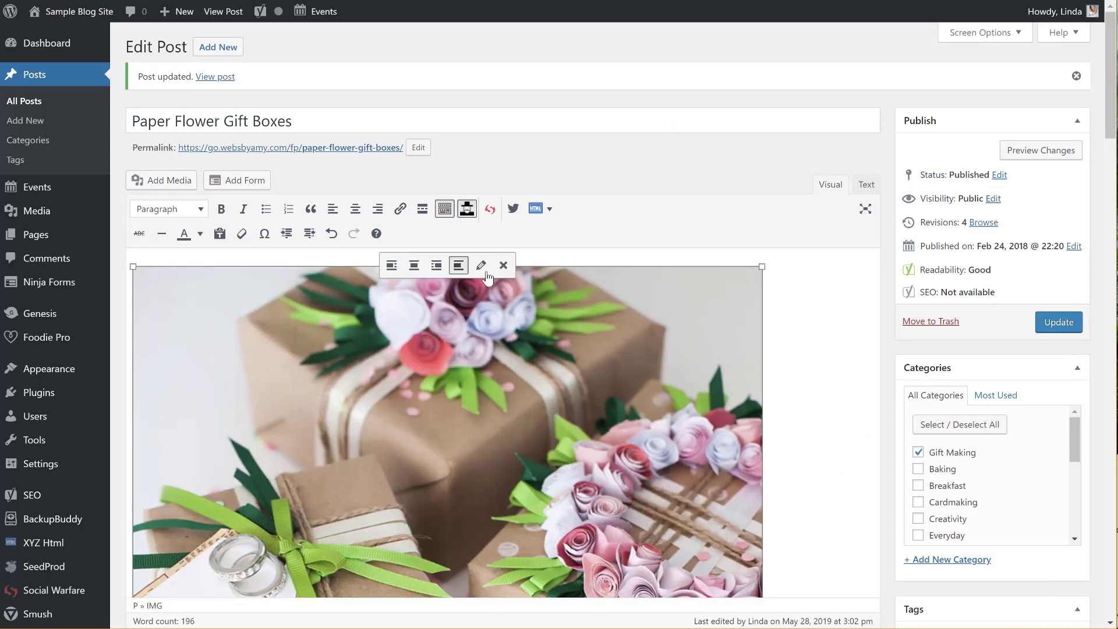
pyautogui.click(482, 266)
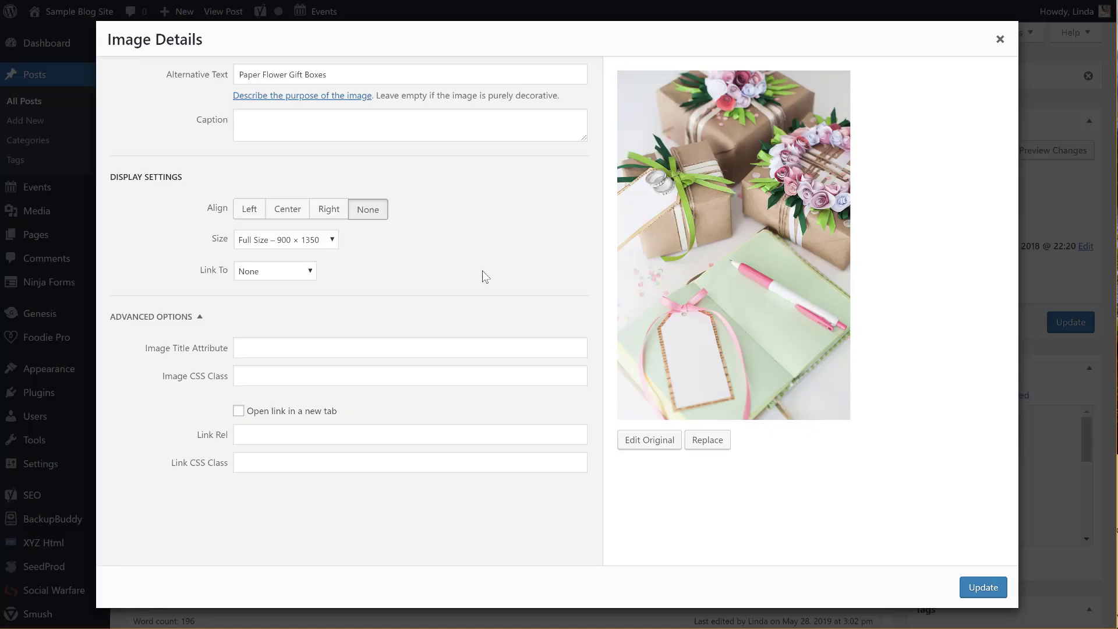
pyautogui.click(261, 373)
pyautogui.write('pinit')
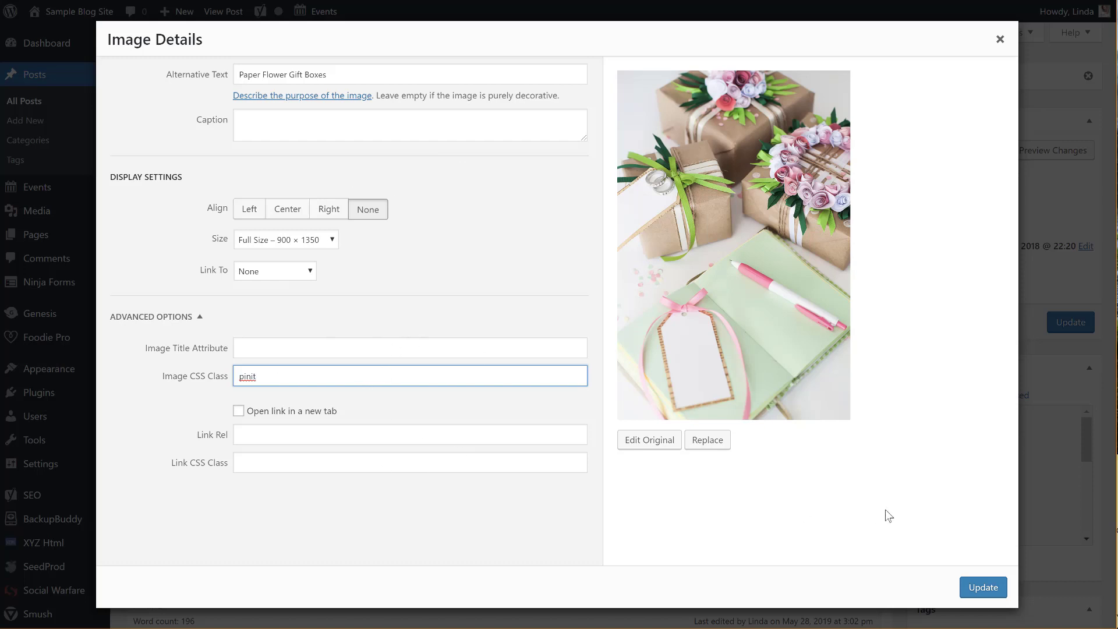
pyautogui.click(973, 587)
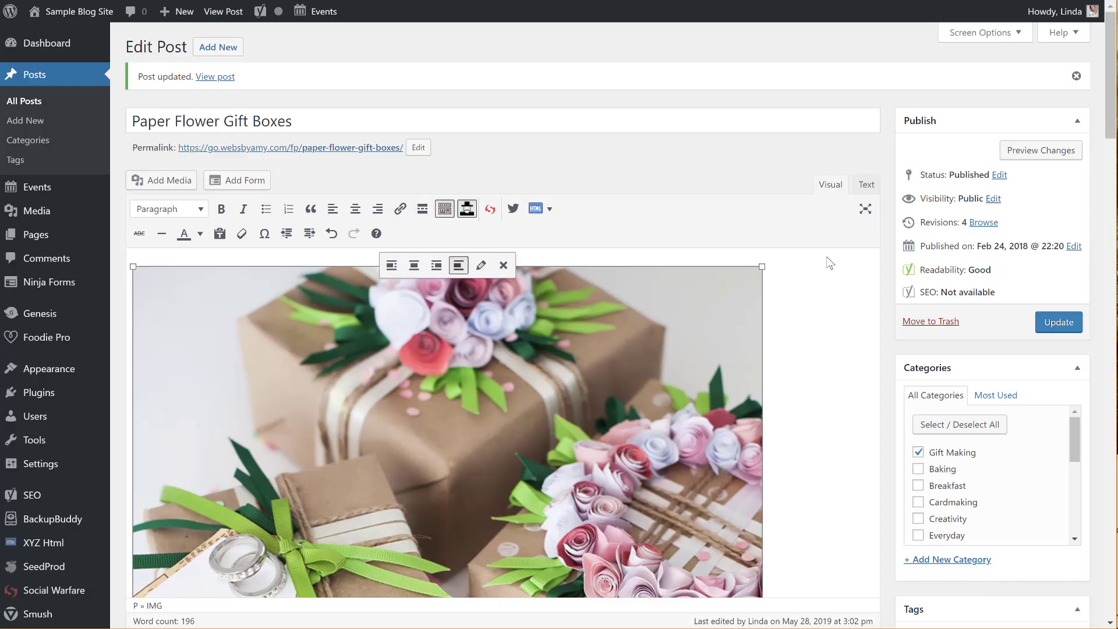
pyautogui.click(1065, 324)
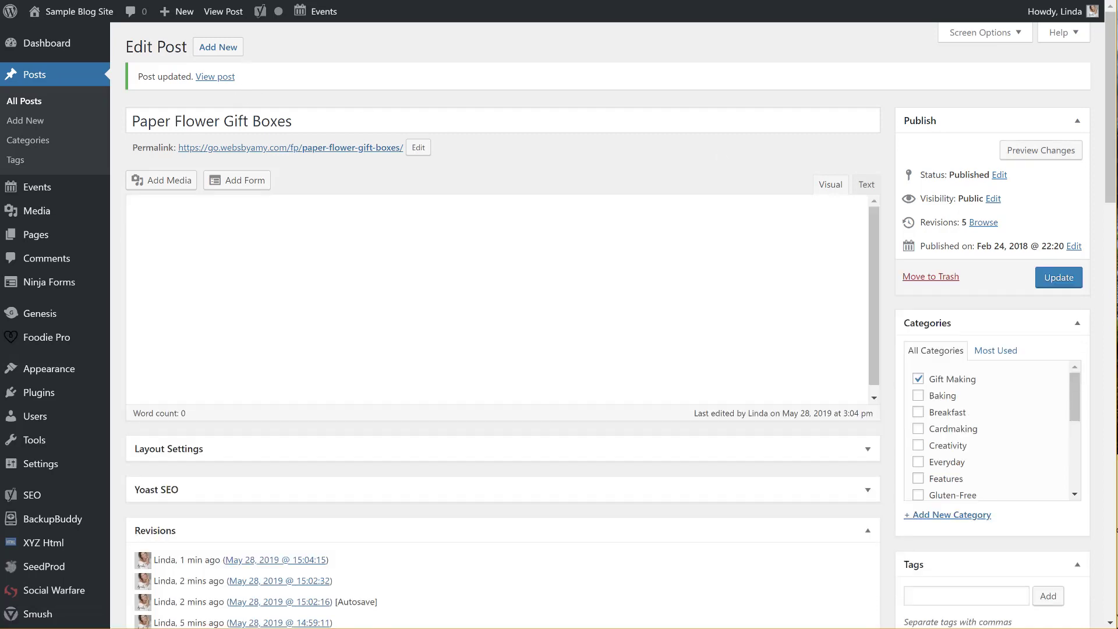
pyautogui.click(215, 76)
pyautogui.click(56, 1)
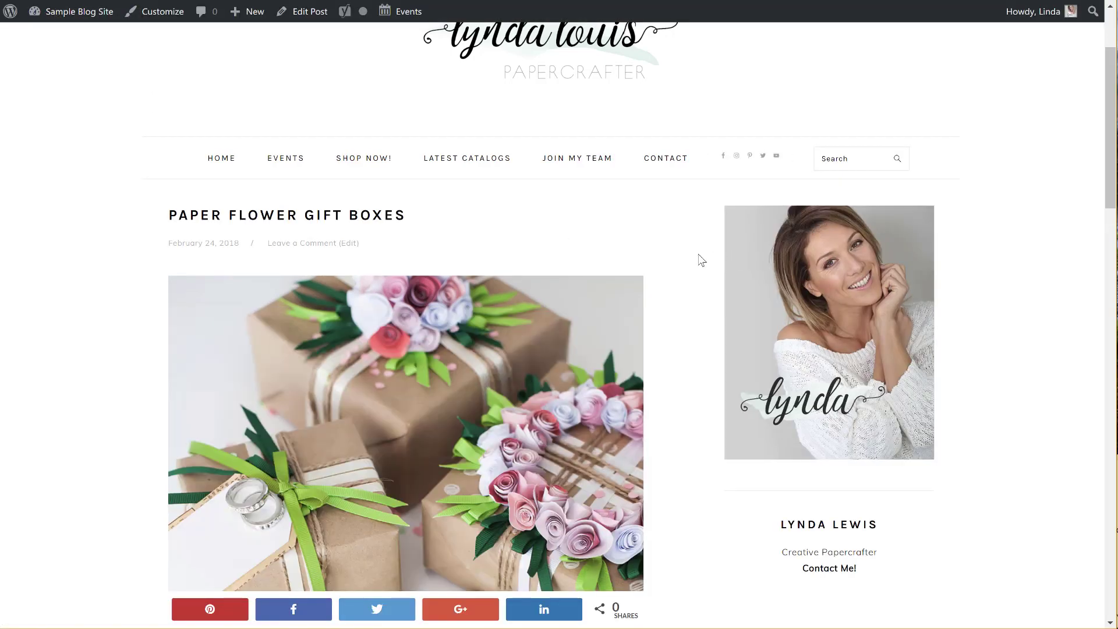
pyautogui.moveTo(337, 316)
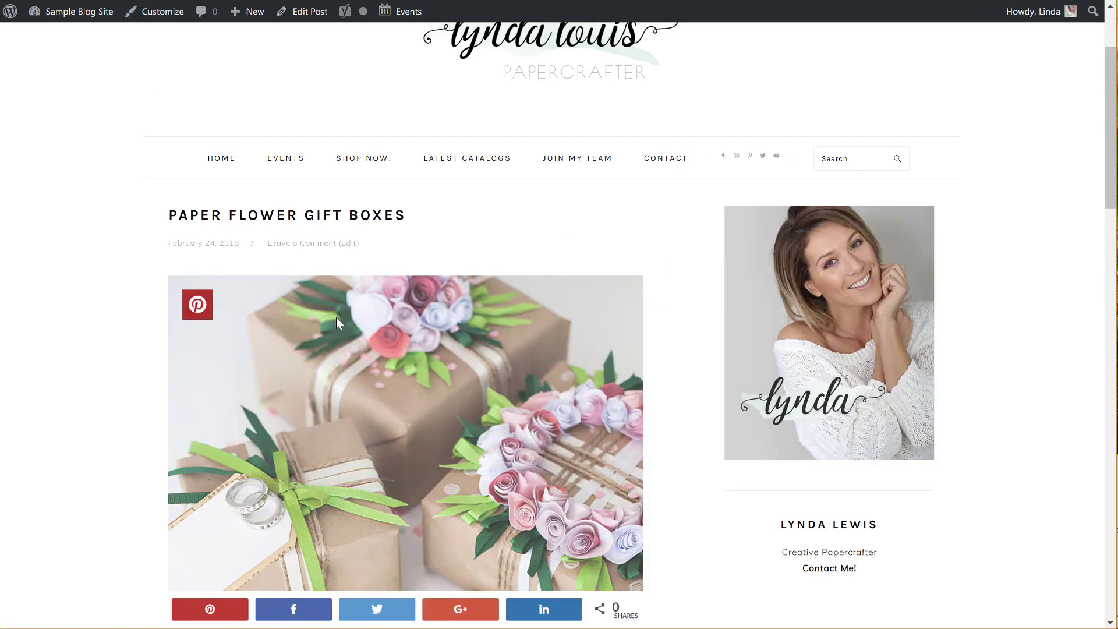
pyautogui.click(199, 303)
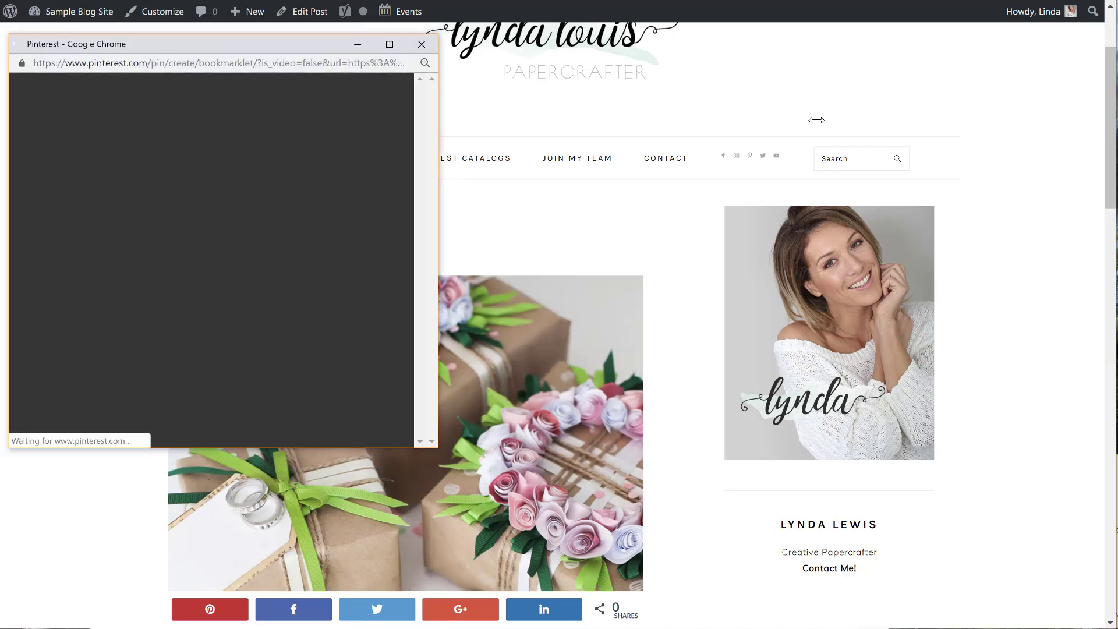
pyautogui.moveTo(882, 120); pyautogui.dragTo(932, 142)
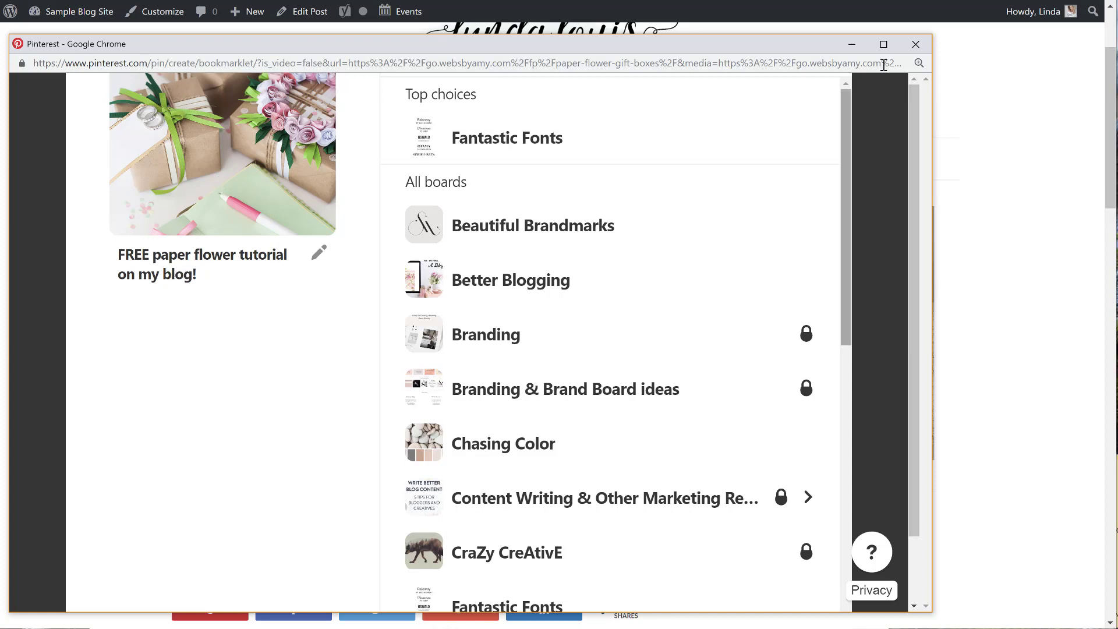
pyautogui.click(915, 45)
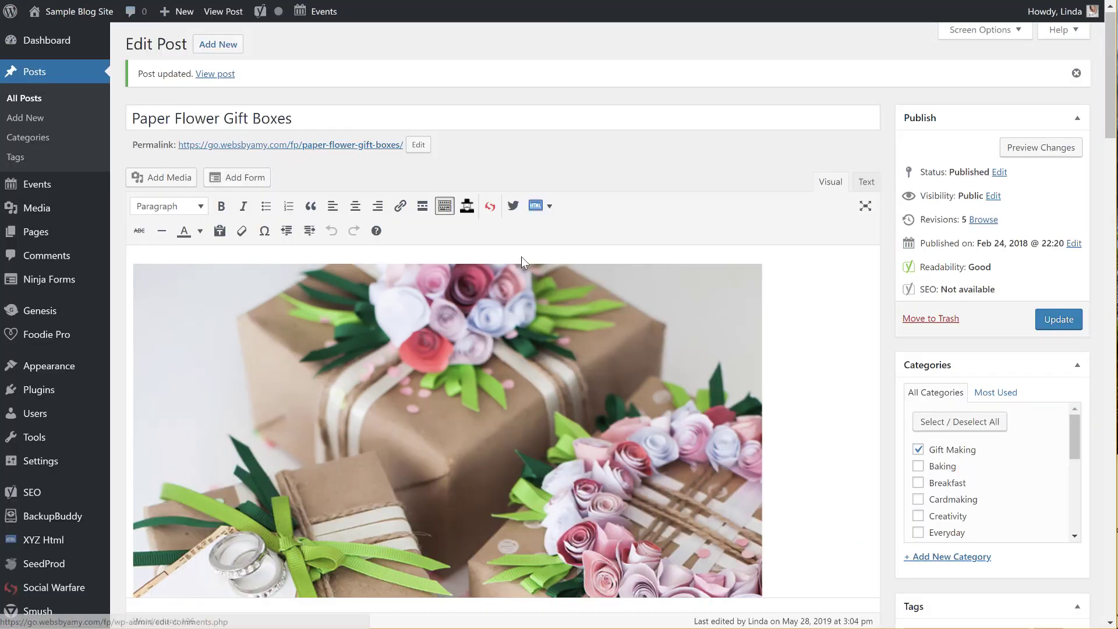
# Select and deselect the gift box image, then bring up the admin sidebar's Media menu
pyautogui.click(523, 339)
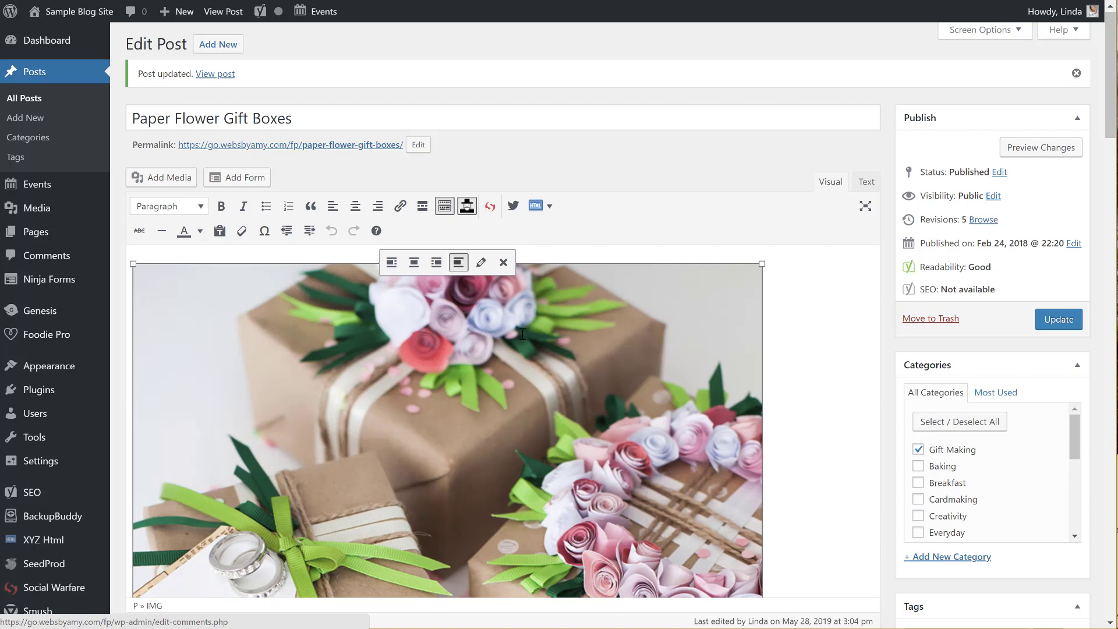
pyautogui.click(867, 337)
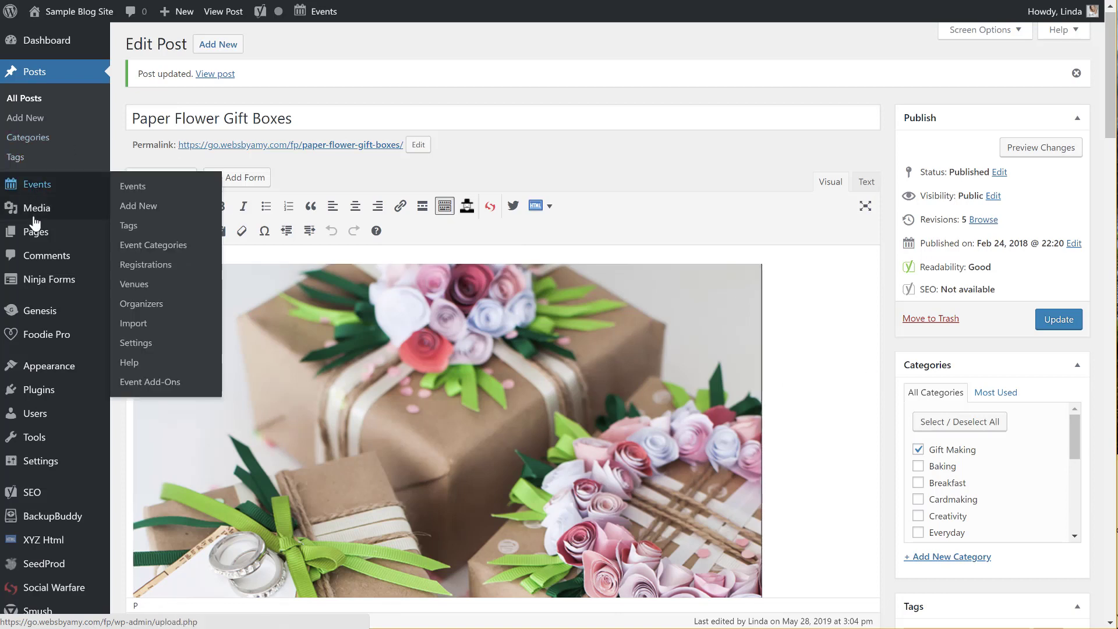
pyautogui.moveTo(35, 223)
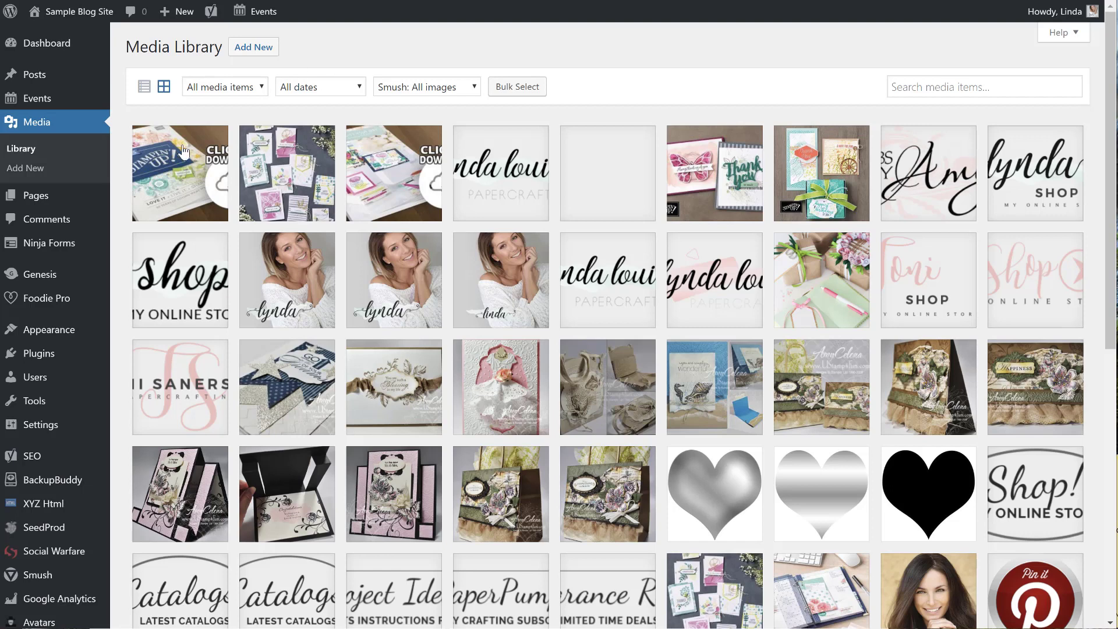
pyautogui.click(289, 155)
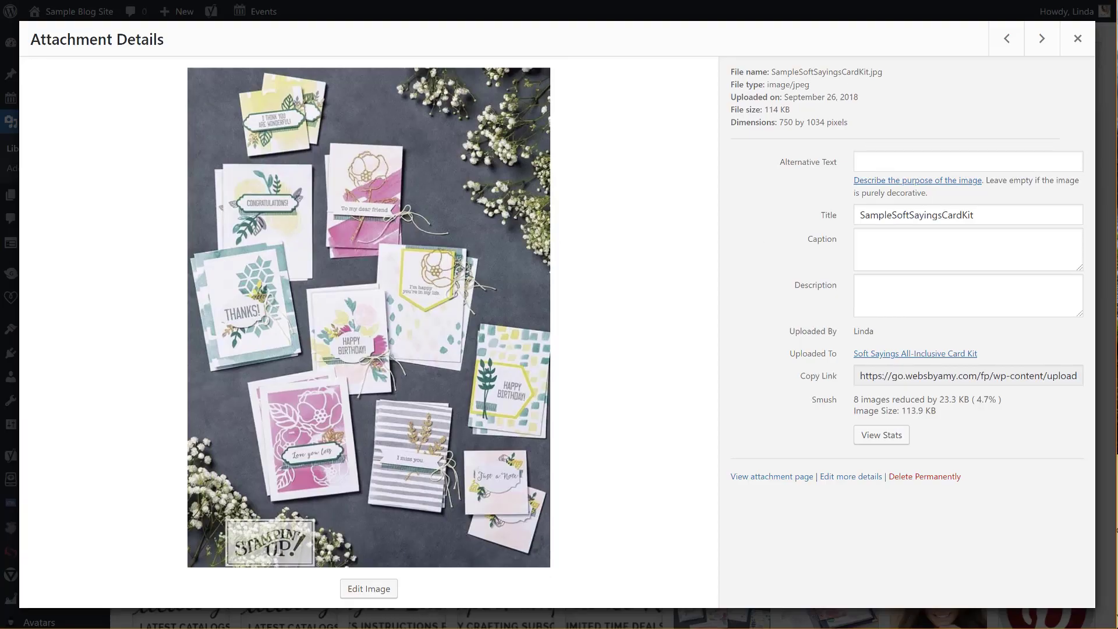
pyautogui.press('F11')
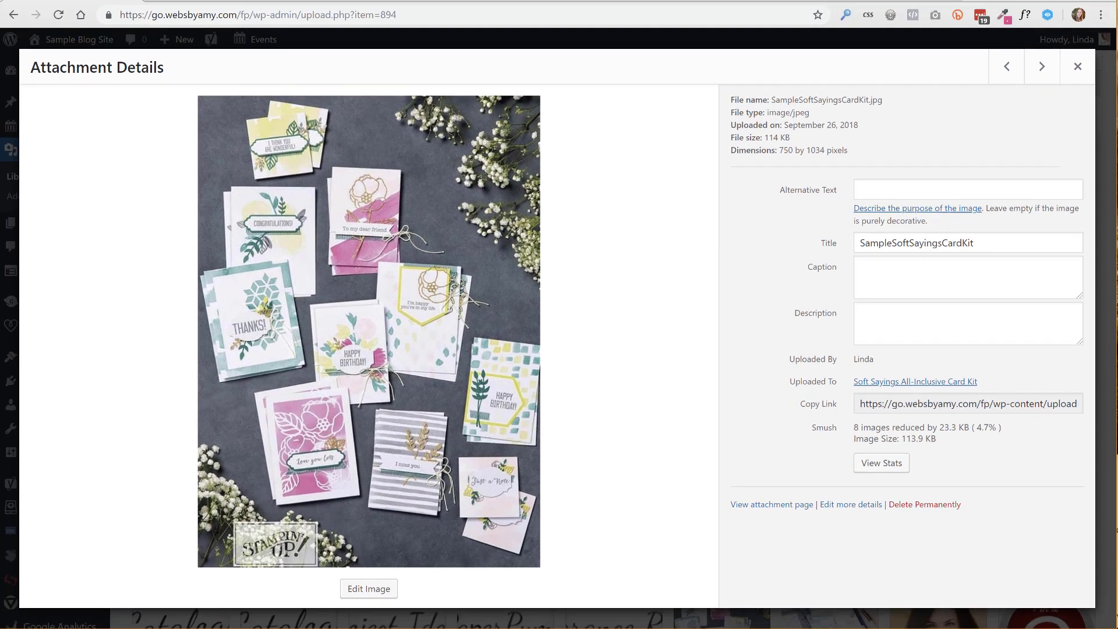
pyautogui.moveTo(414, 12); pyautogui.dragTo(107, 14)
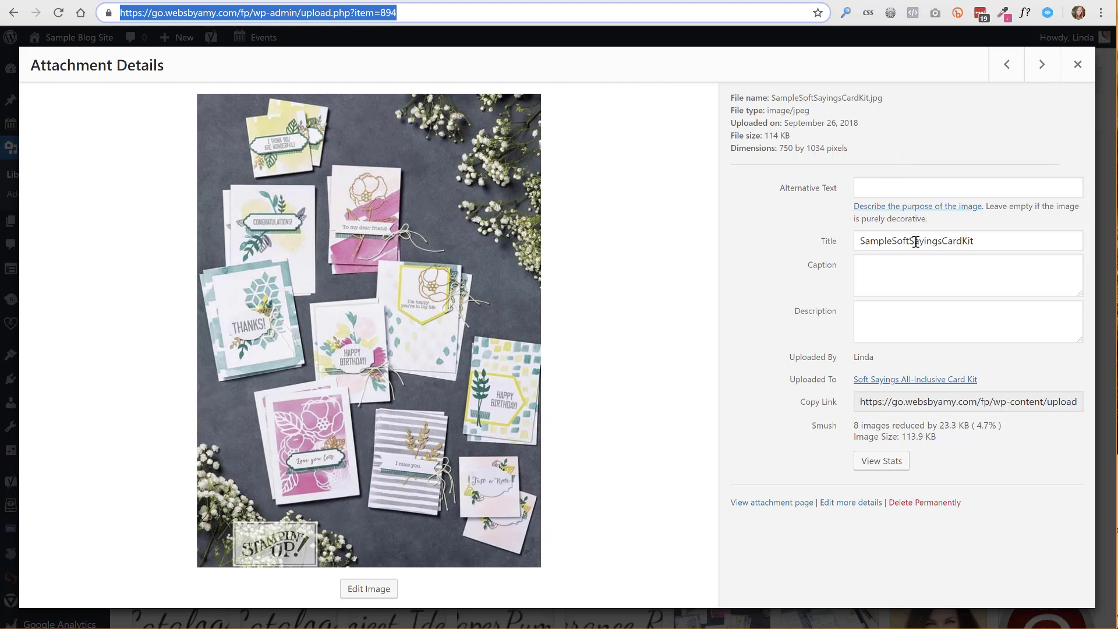
pyautogui.click(883, 186)
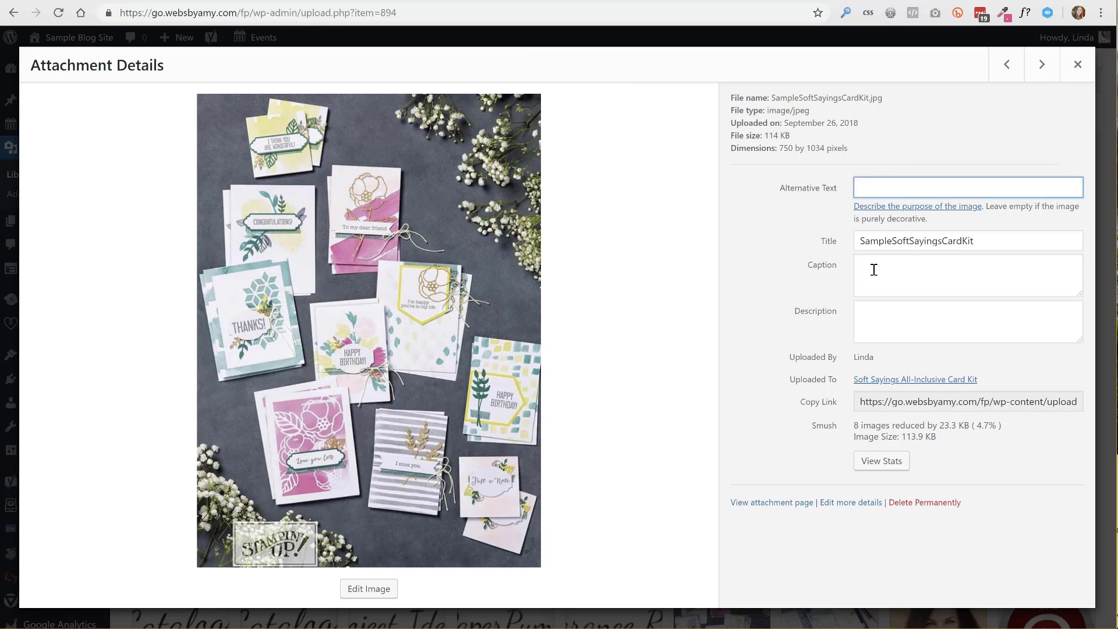
pyautogui.click(874, 269)
pyautogui.click(874, 317)
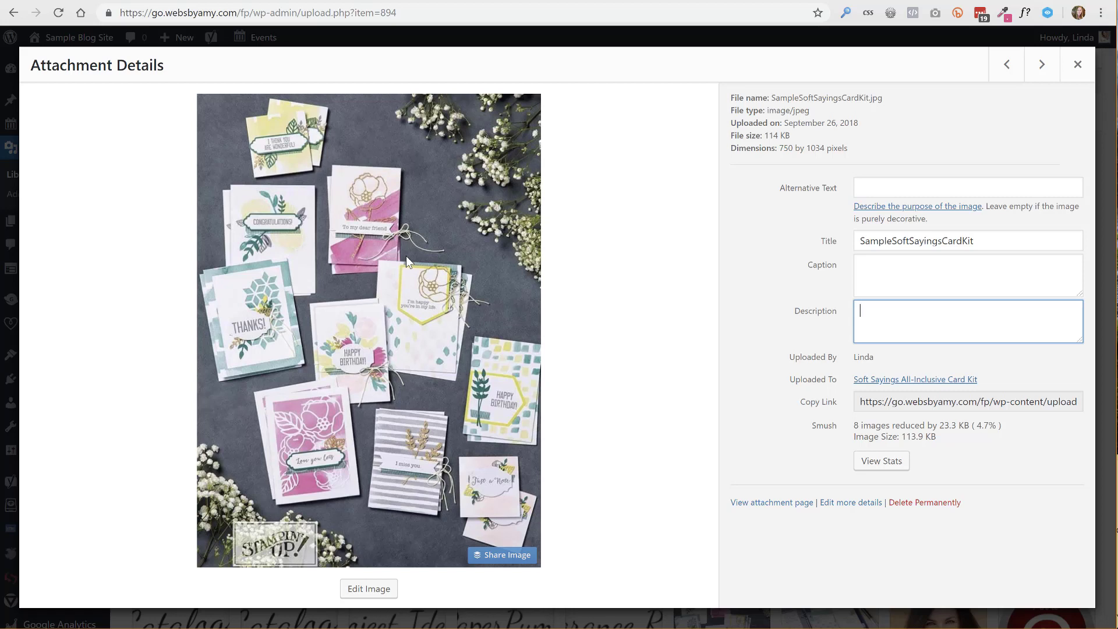
pyautogui.click(1077, 64)
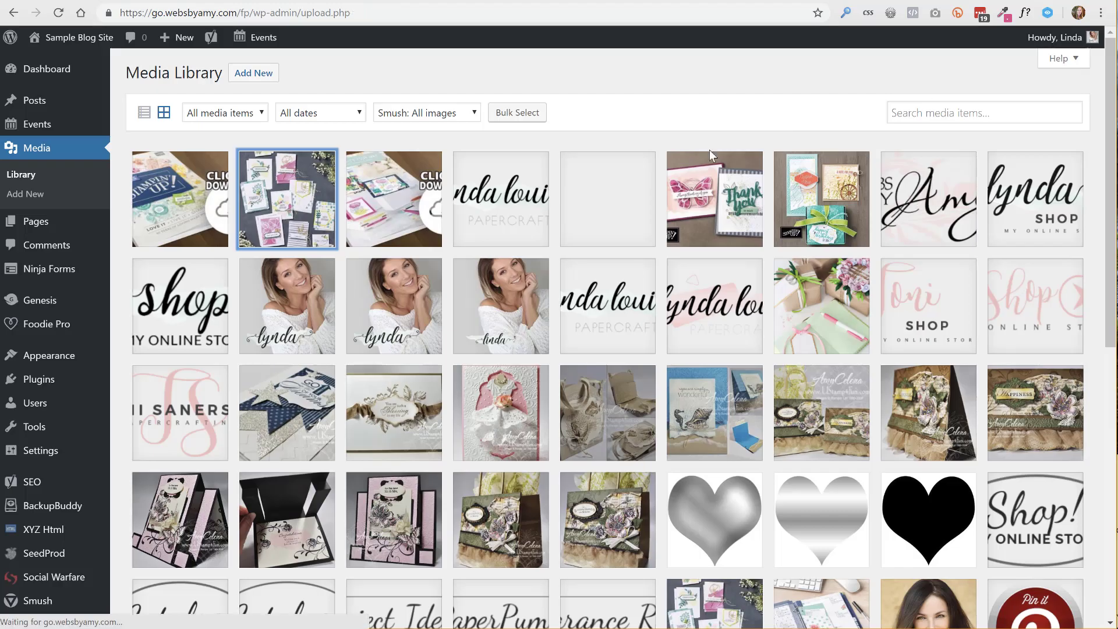
pyautogui.click(518, 204)
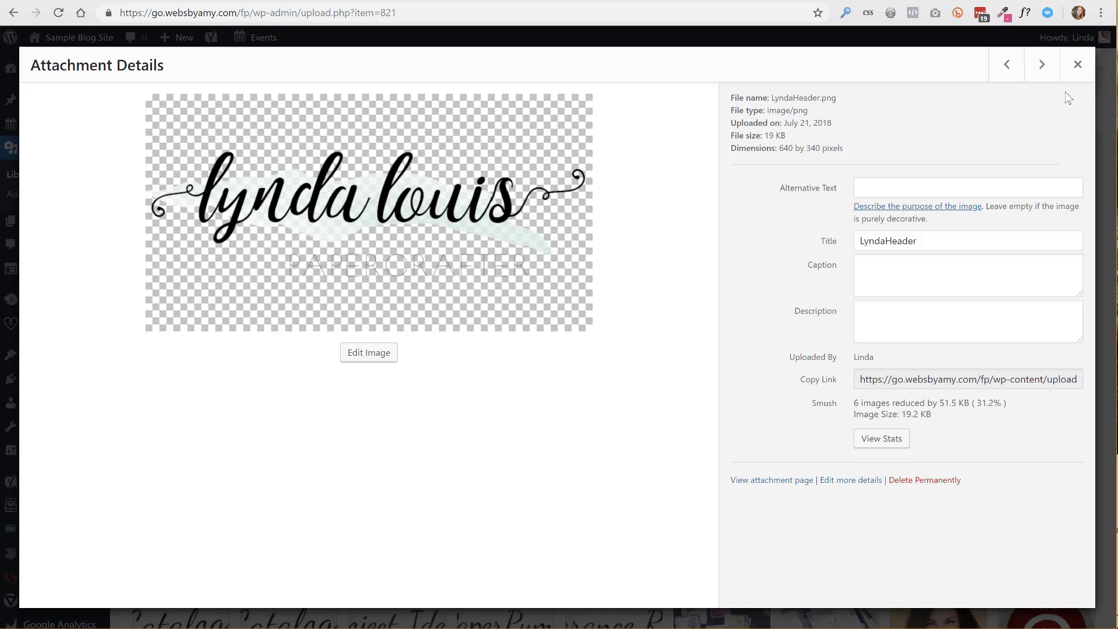
pyautogui.click(1076, 65)
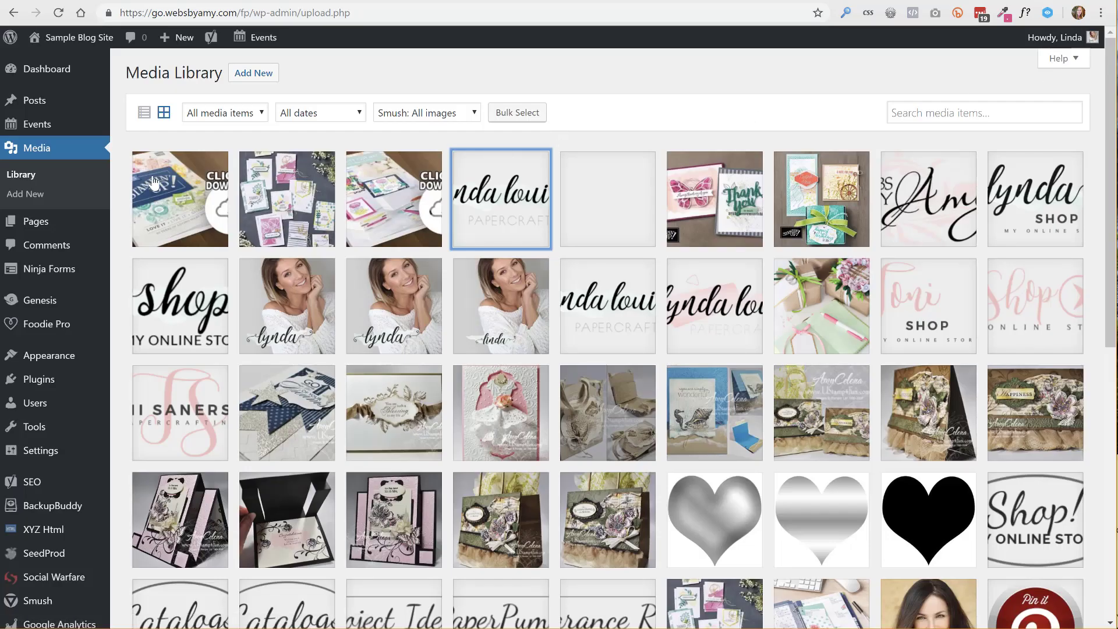
pyautogui.click(833, 311)
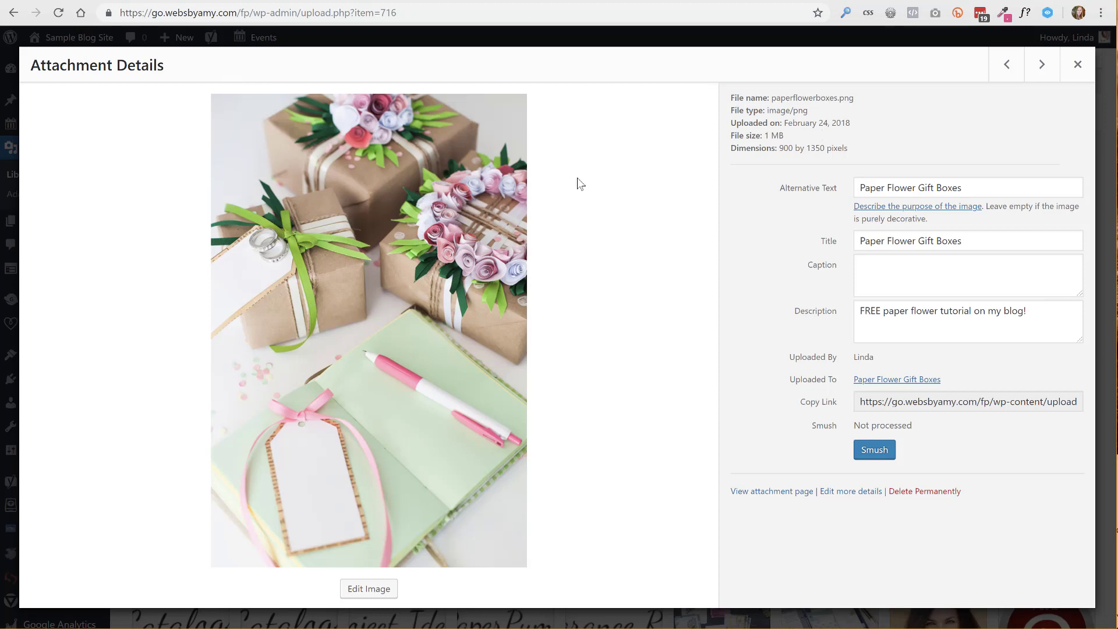
pyautogui.click(1078, 66)
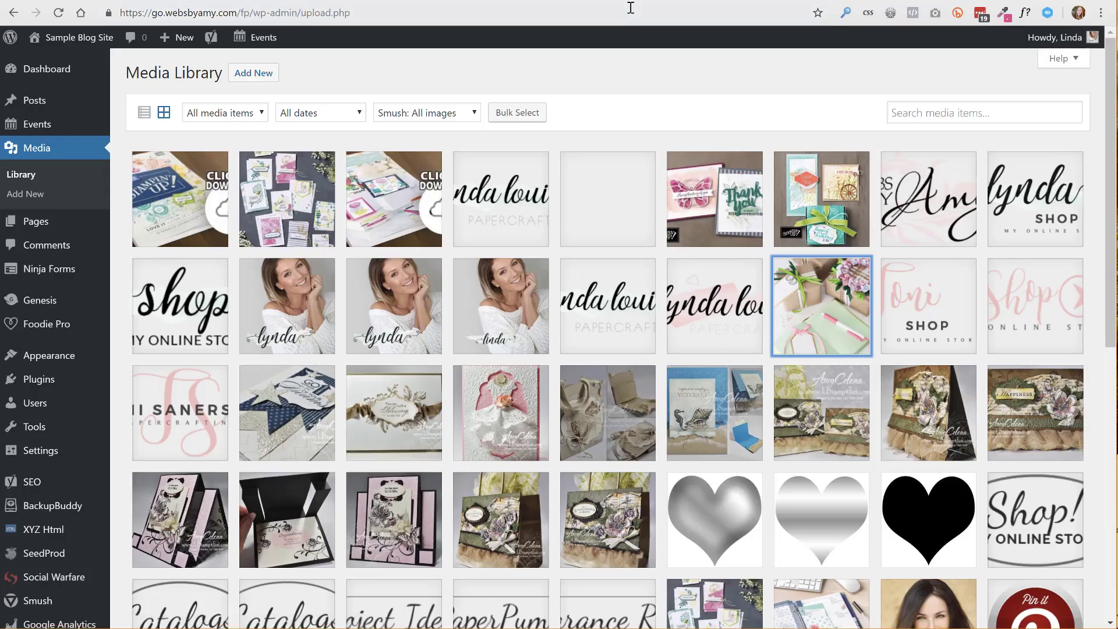
# Switch to the wptasty.com Tasty Pins tab and scroll through its features
pyautogui.hotkey('ctrl', 'Tab')
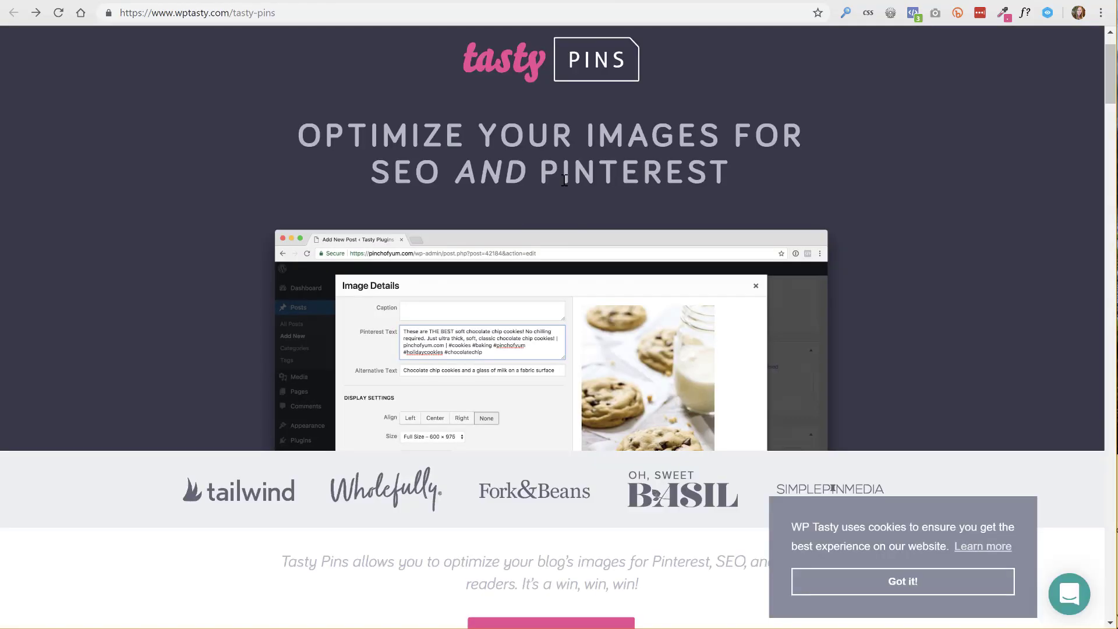
pyautogui.scroll(-7, 712, 361)
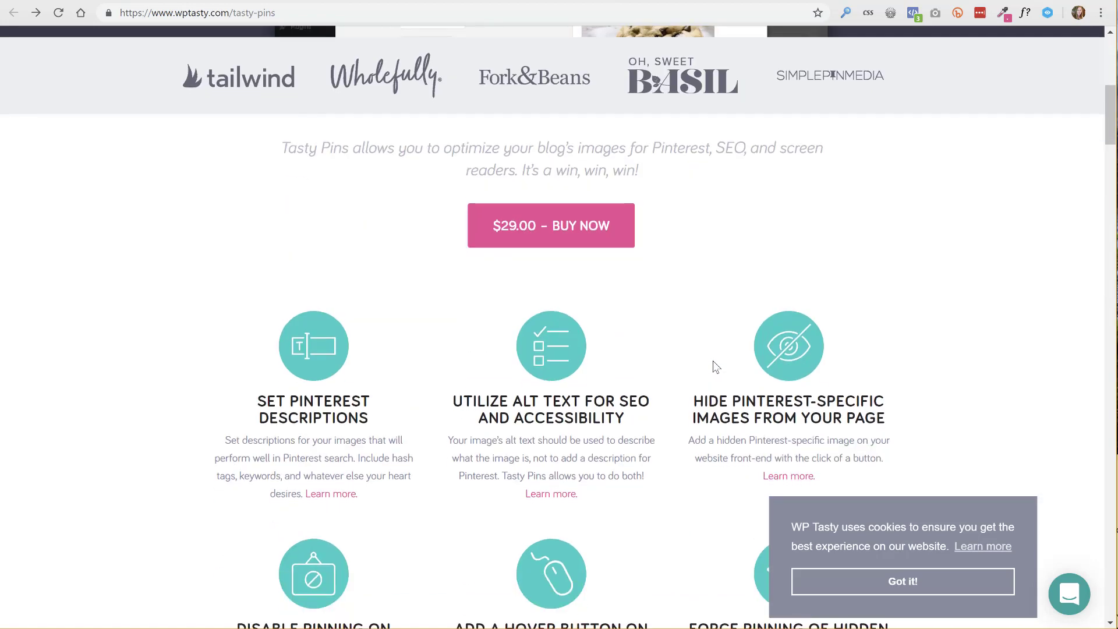
pyautogui.scroll(8, 372, 405)
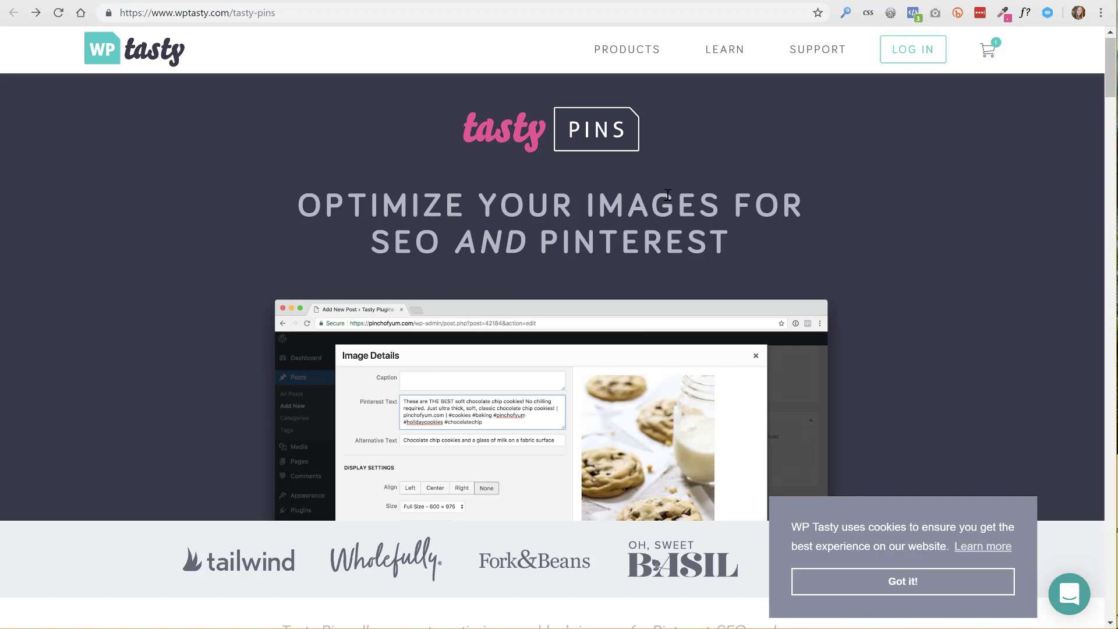
# Return to the Paper Flower Gift Boxes post tab, scrolled to the top
pyautogui.click(666, 2)
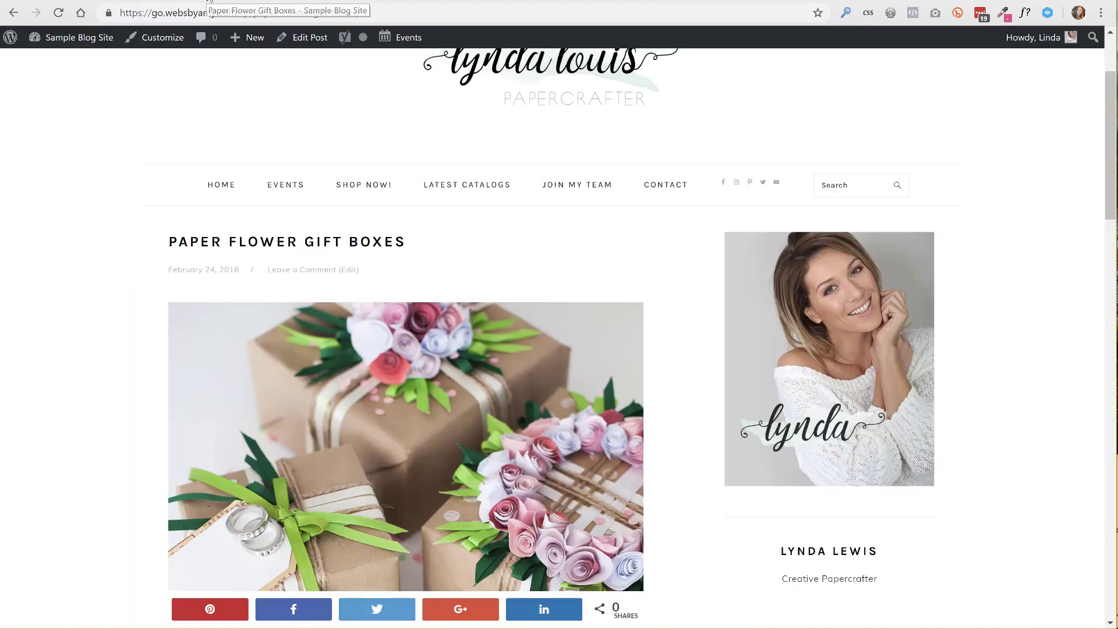
pyautogui.scroll(3, 531, 194)
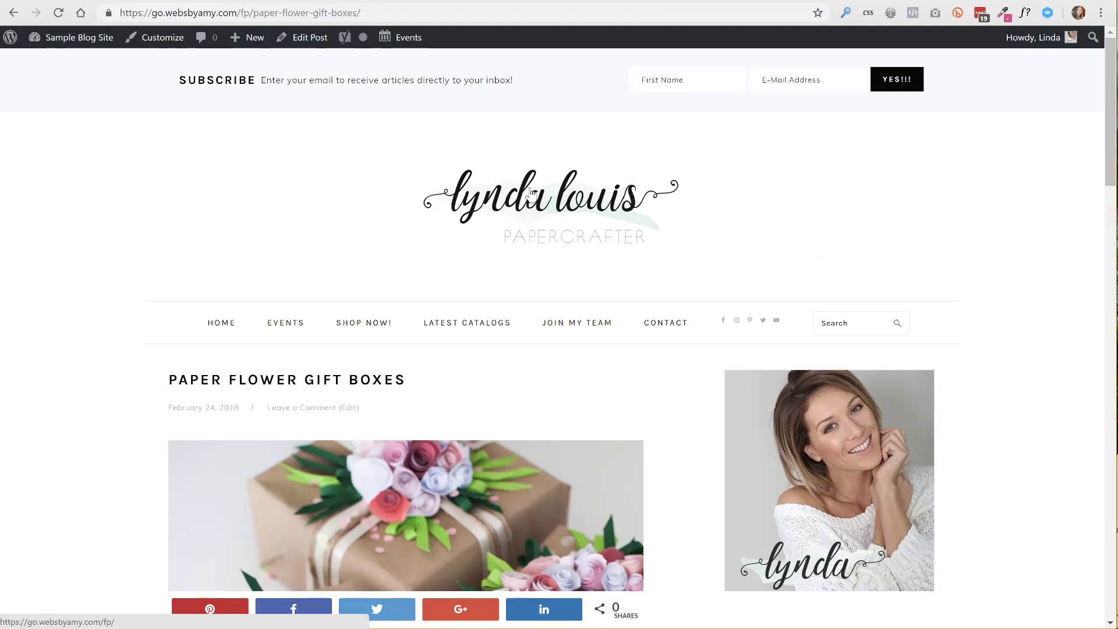